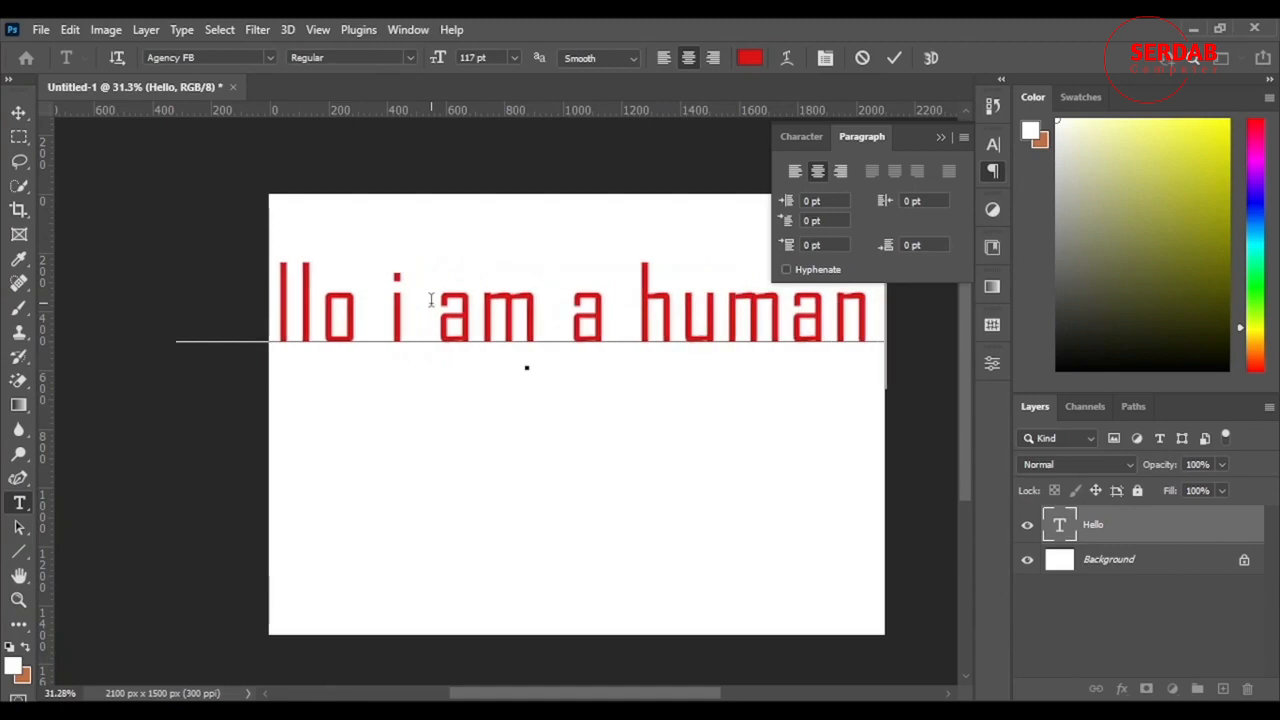
Step: Add the second line "nice to meet you." below the first line of the text
type("nic")
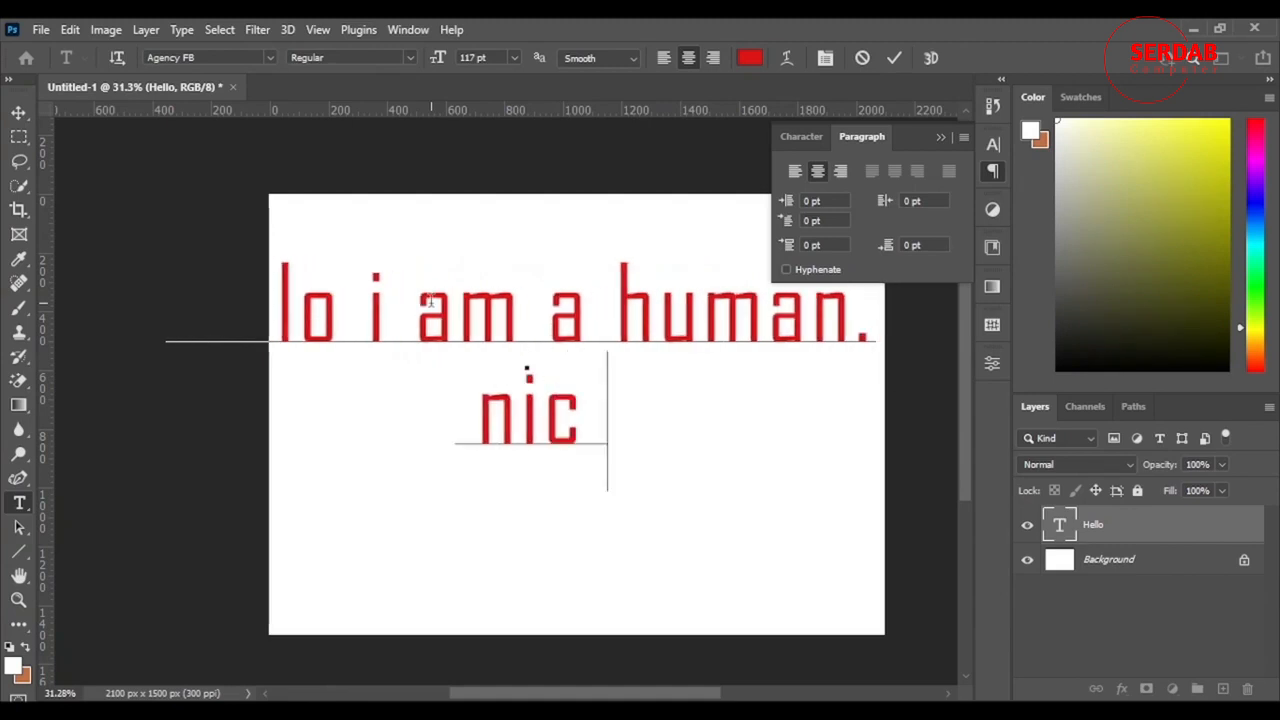
type("e to meet you")
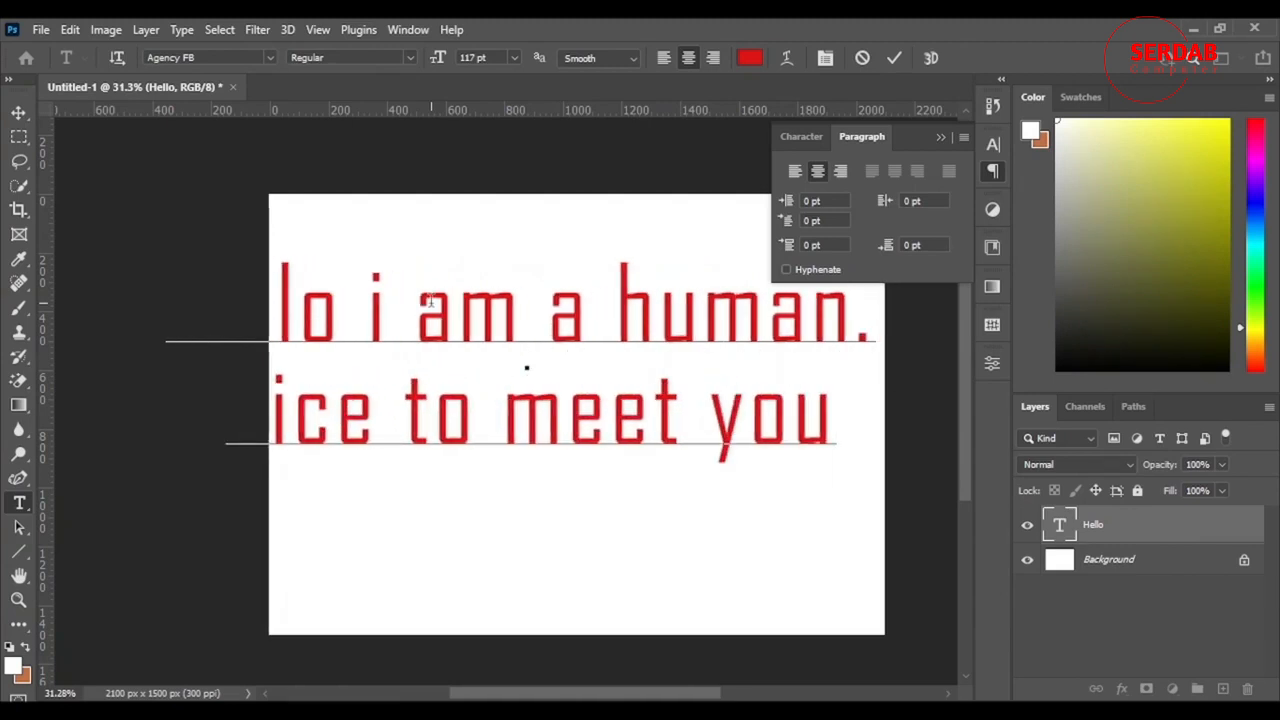
type(".")
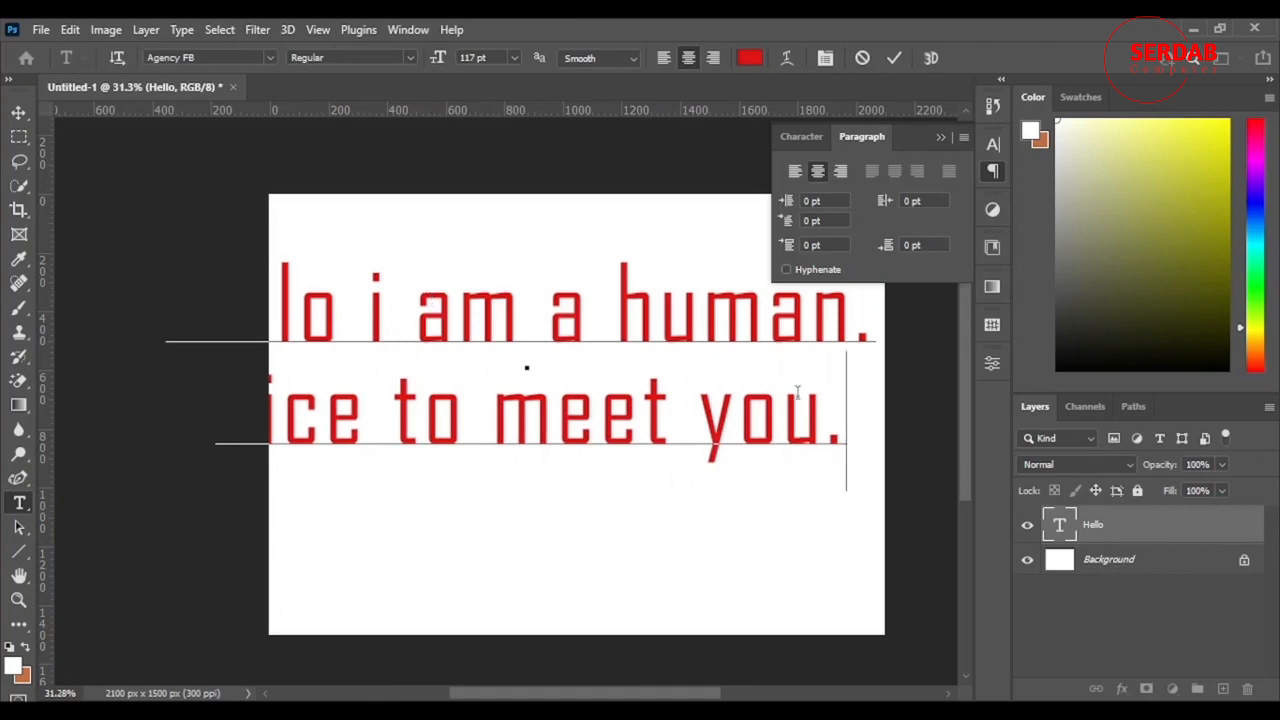
Step: Set both text lines to 68 pt with 45 pt leading, keeping the block near the canvas centre
left_click_drag(857, 435, 107, 313)
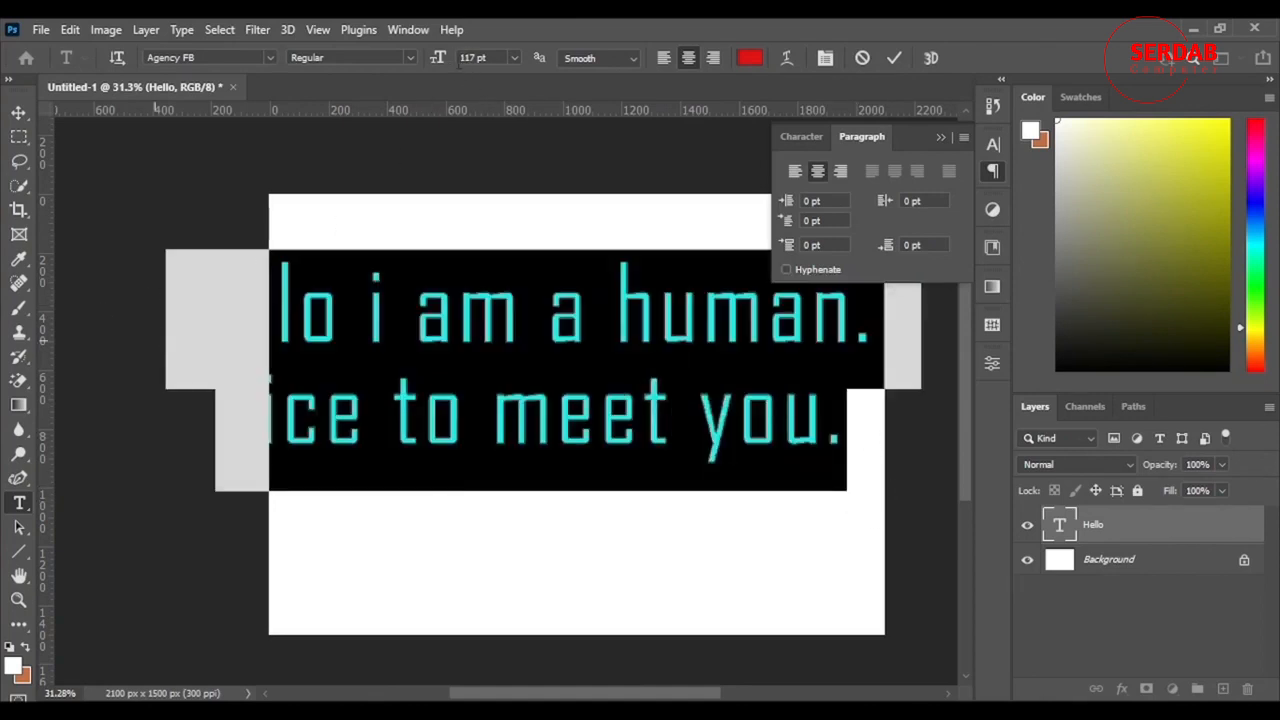
left_click_drag(445, 60, 398, 68)
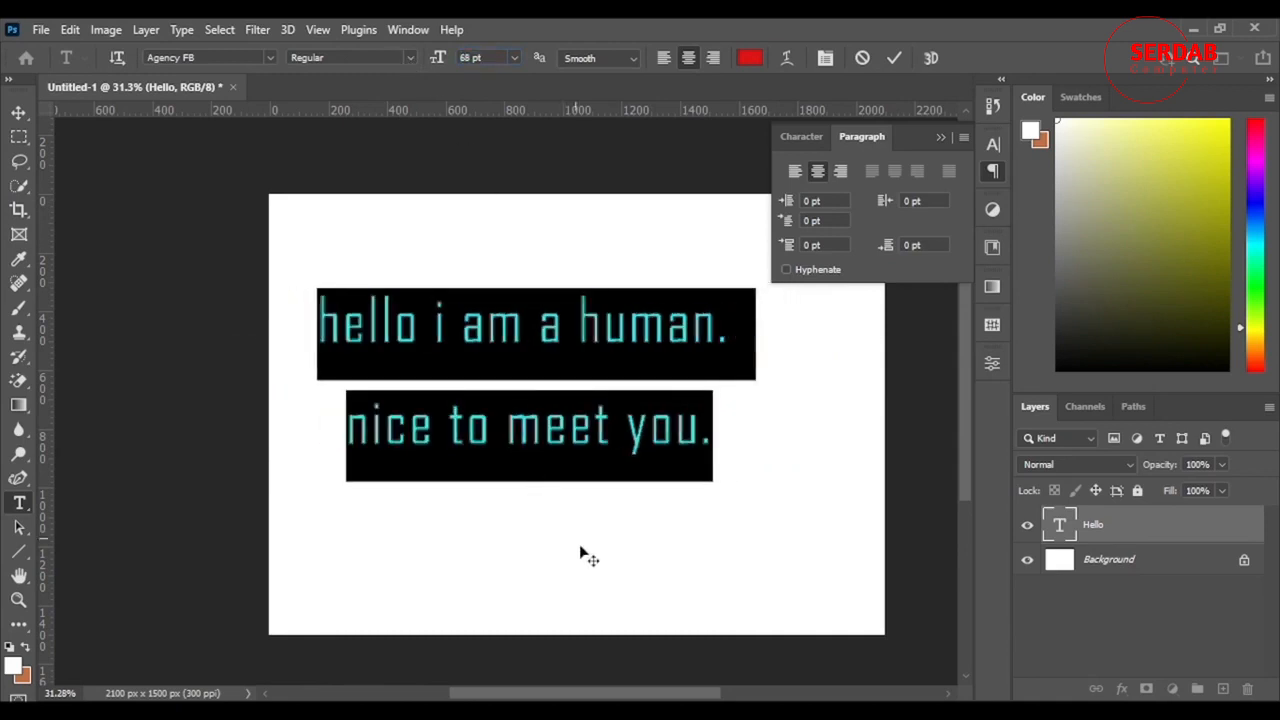
left_click_drag(590, 538, 640, 561)
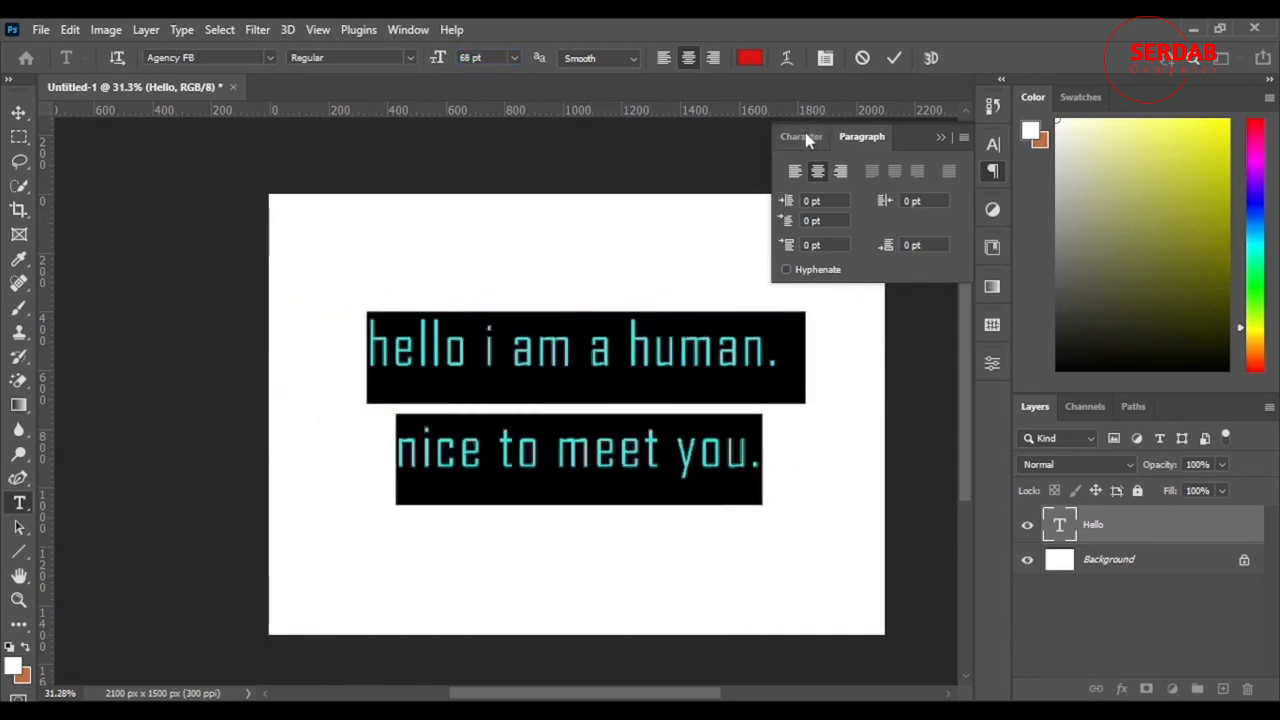
left_click(805, 137)
mouse_move(893, 196)
left_mouse_down()
mouse_move(858, 206)
mouse_move(880, 200)
left_mouse_up()
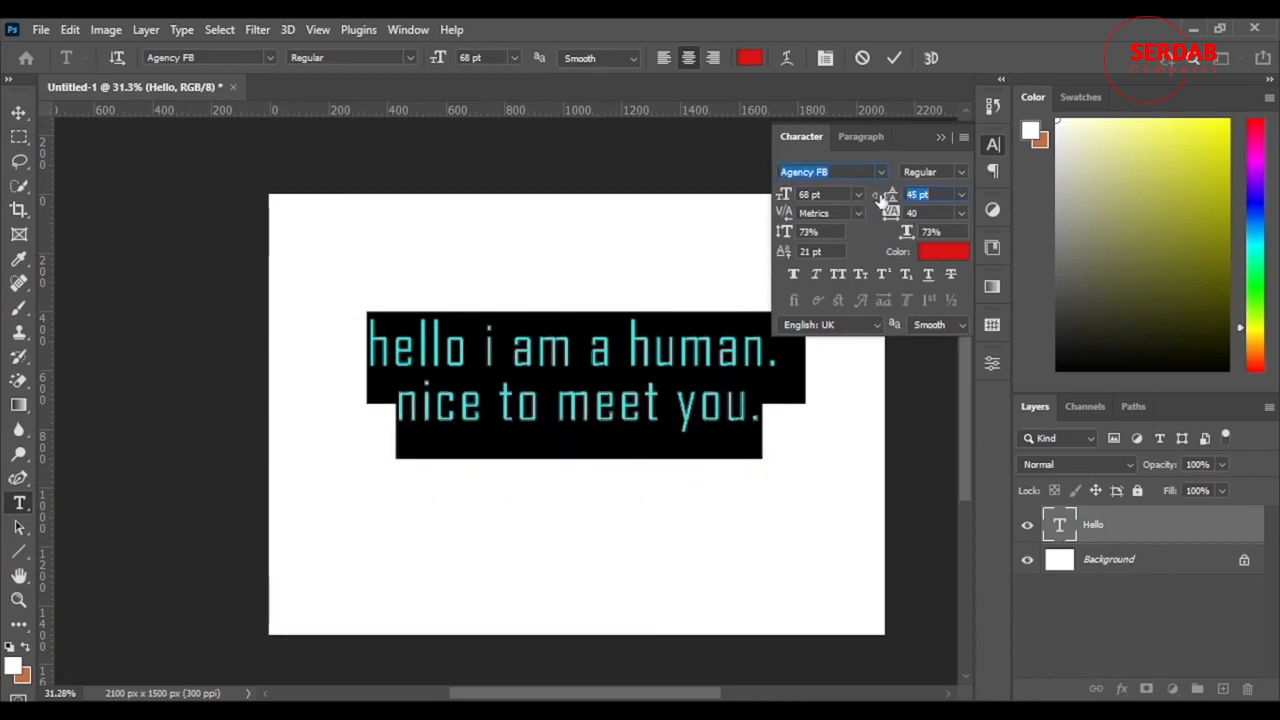
Step: Try left and right alignment on both text lines, restore centre alignment, and reposition the block on the canvas
key("ctrl+shift+l")
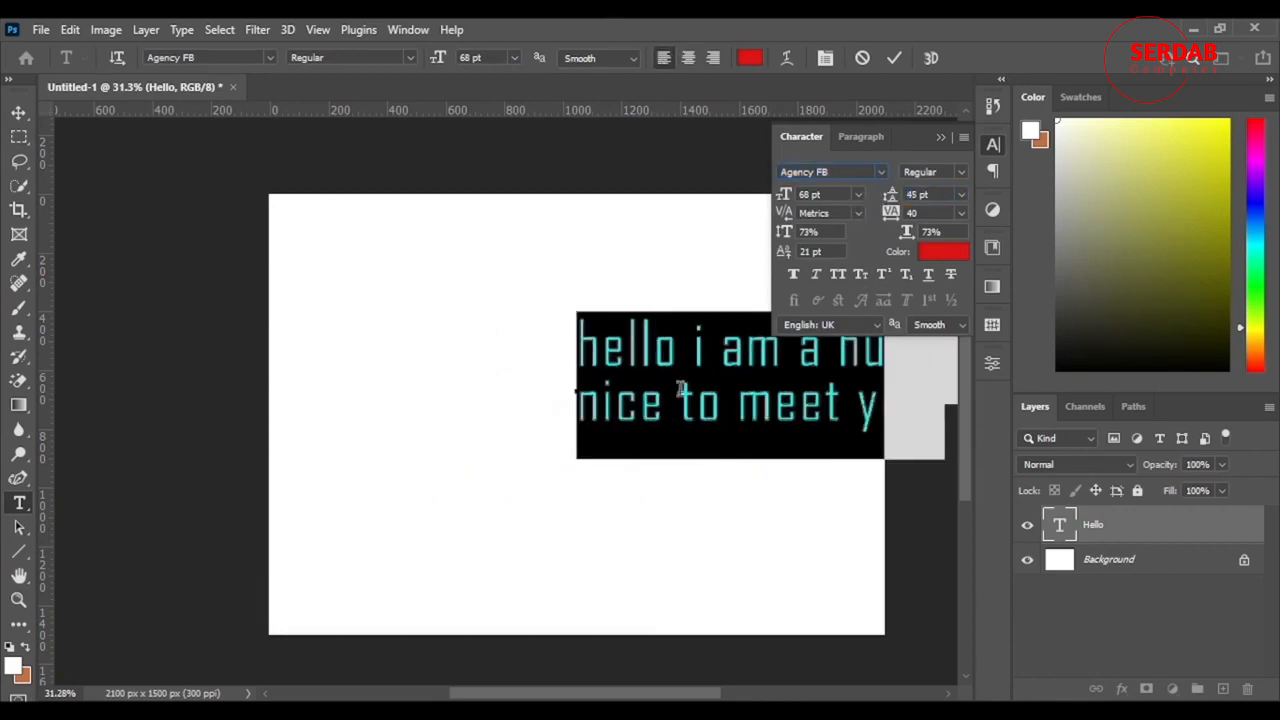
left_click_drag(711, 517, 497, 534)
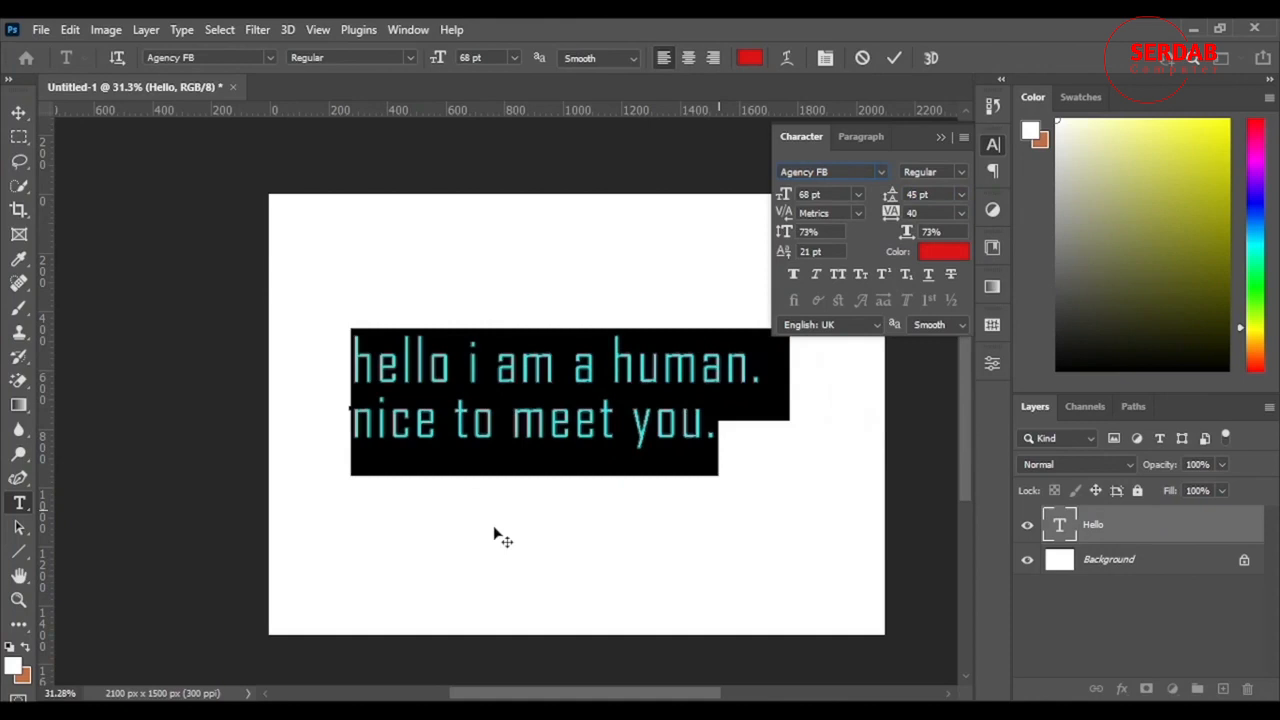
left_click(858, 138)
left_click(815, 173)
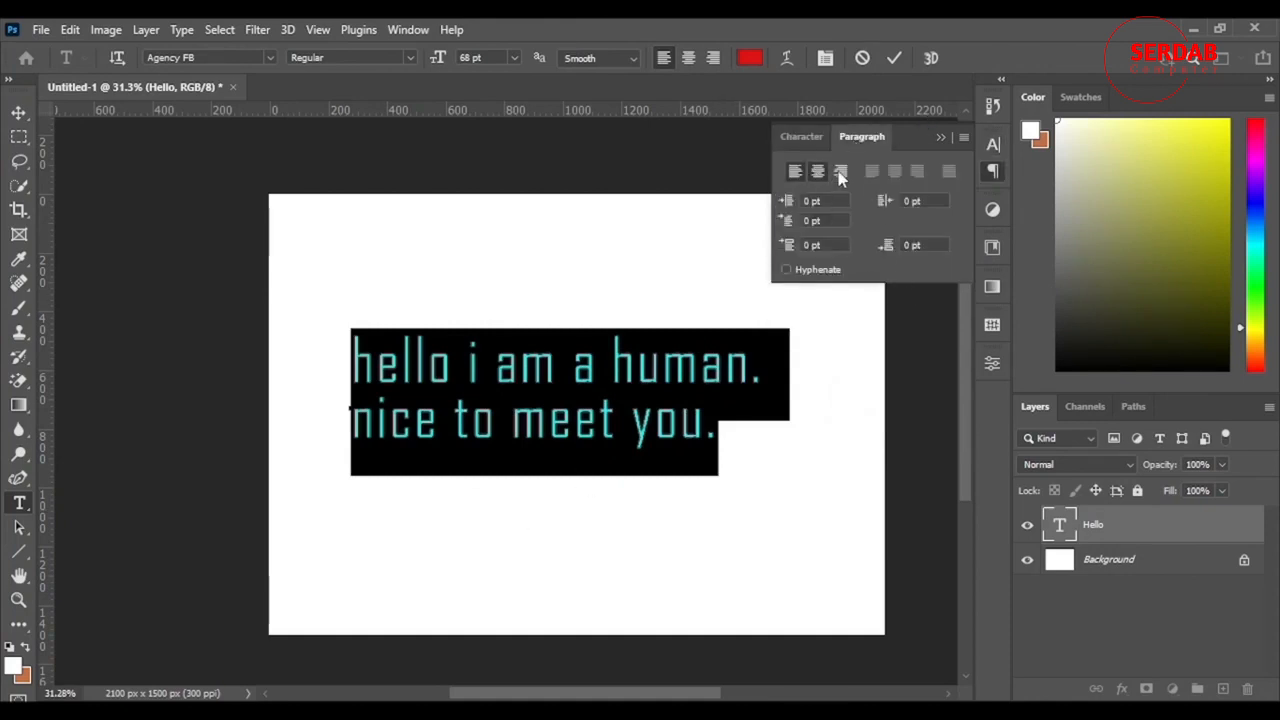
left_click(840, 172)
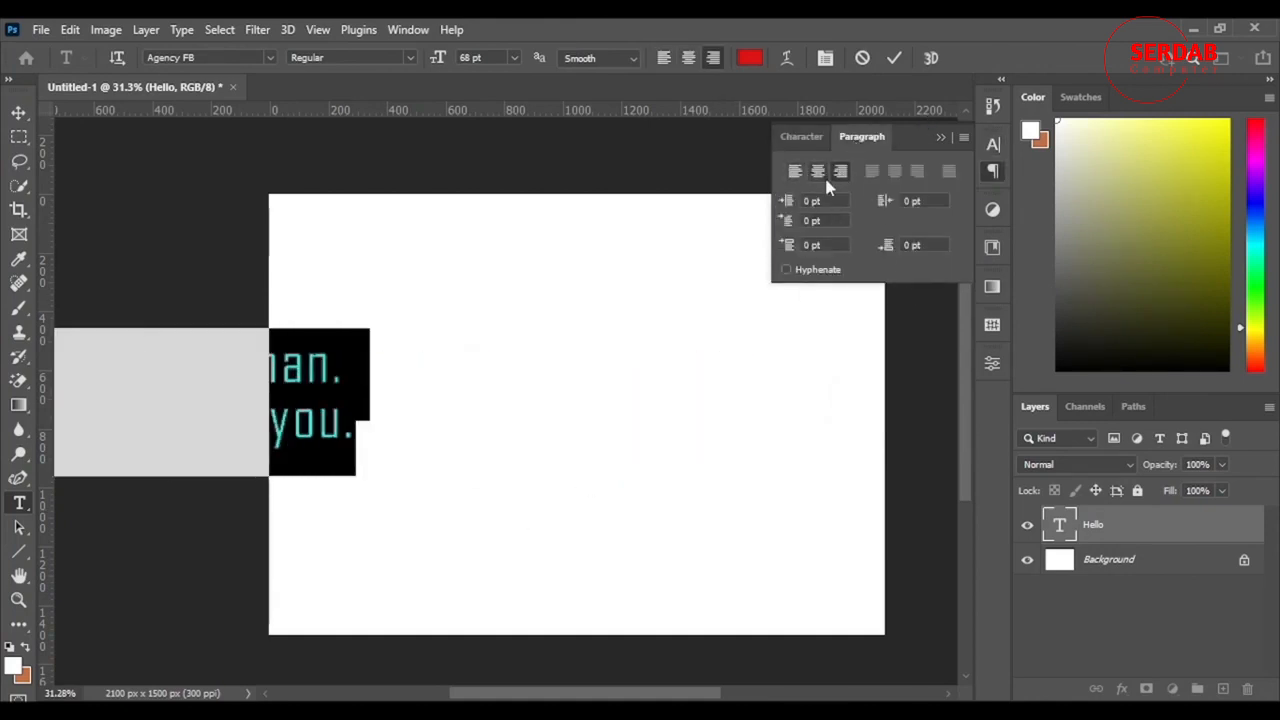
left_click(820, 173)
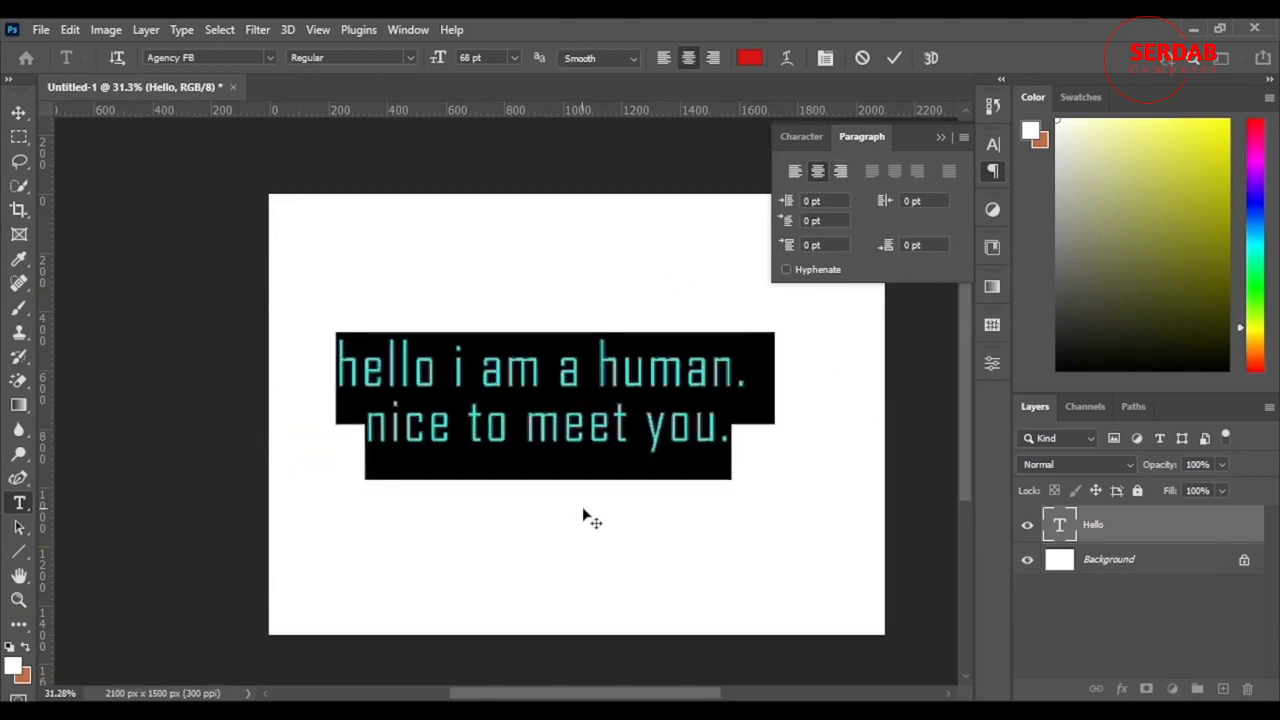
left_click_drag(583, 512, 603, 514)
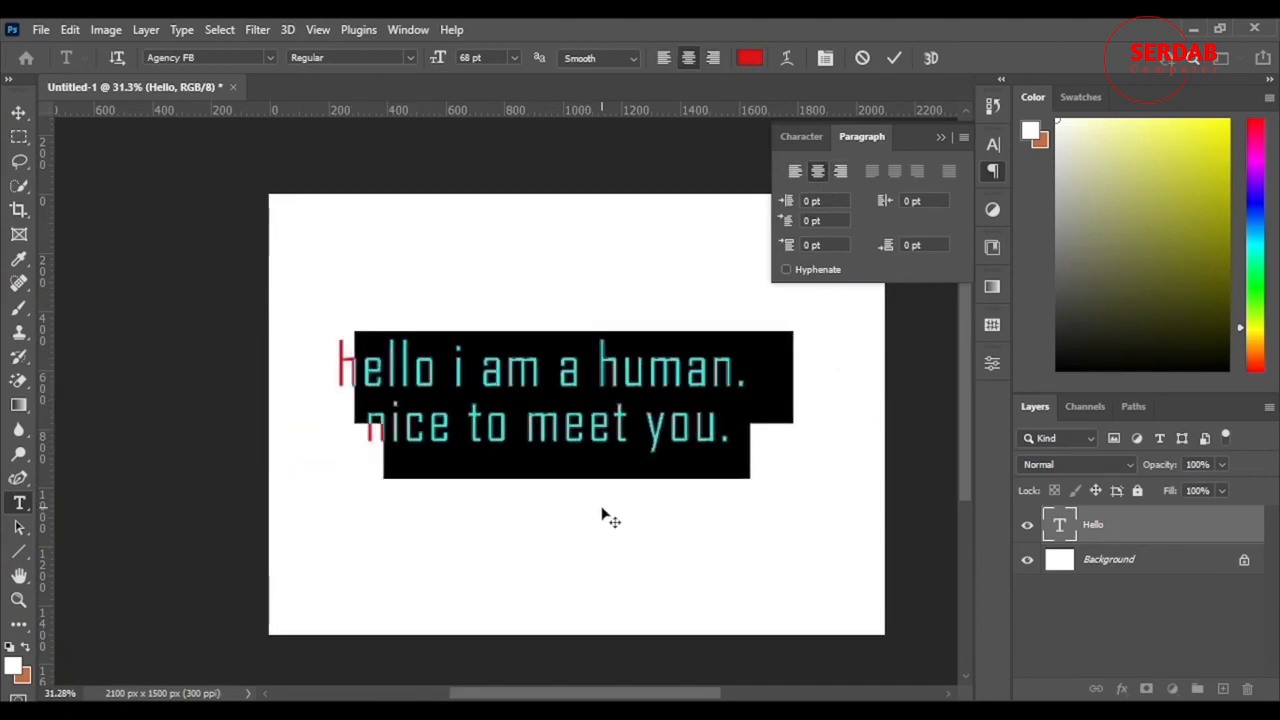
Step: Set the text's left margin indent to -51 pt, left-align both lines and move the block back onto the canvas
left_click_drag(785, 205, 670, 237)
left_click(797, 174)
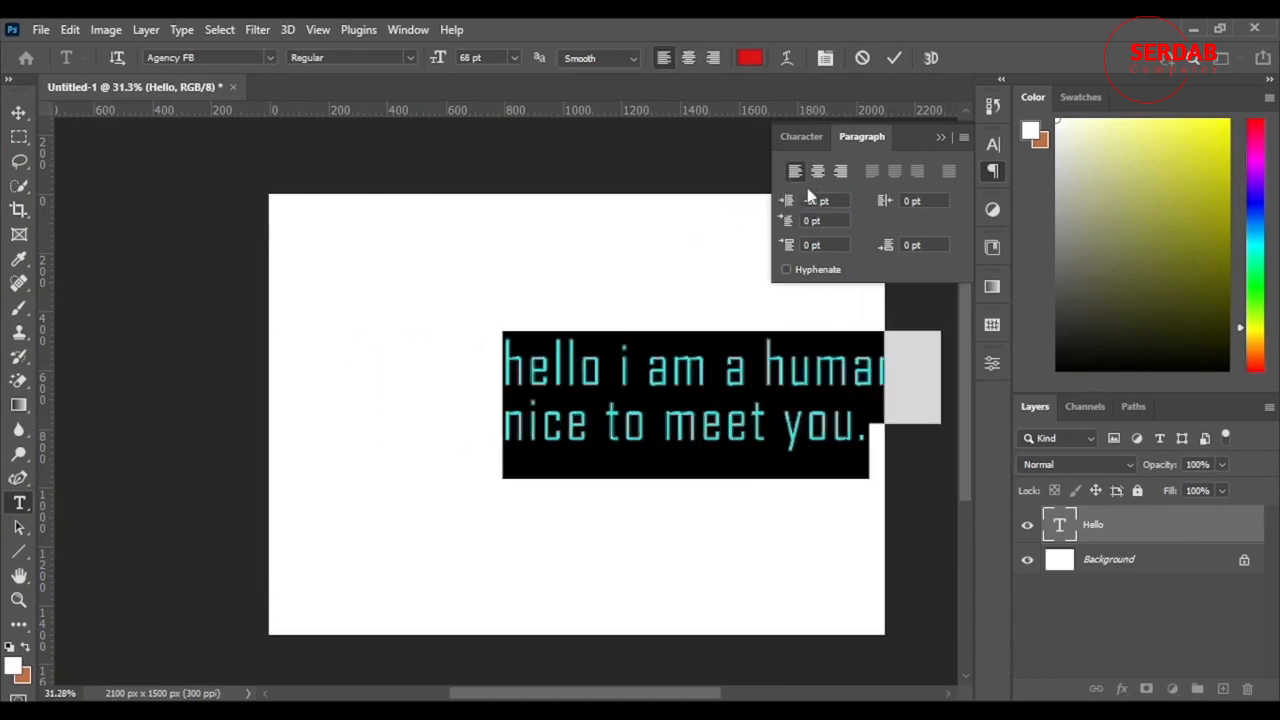
left_click_drag(683, 543, 514, 537)
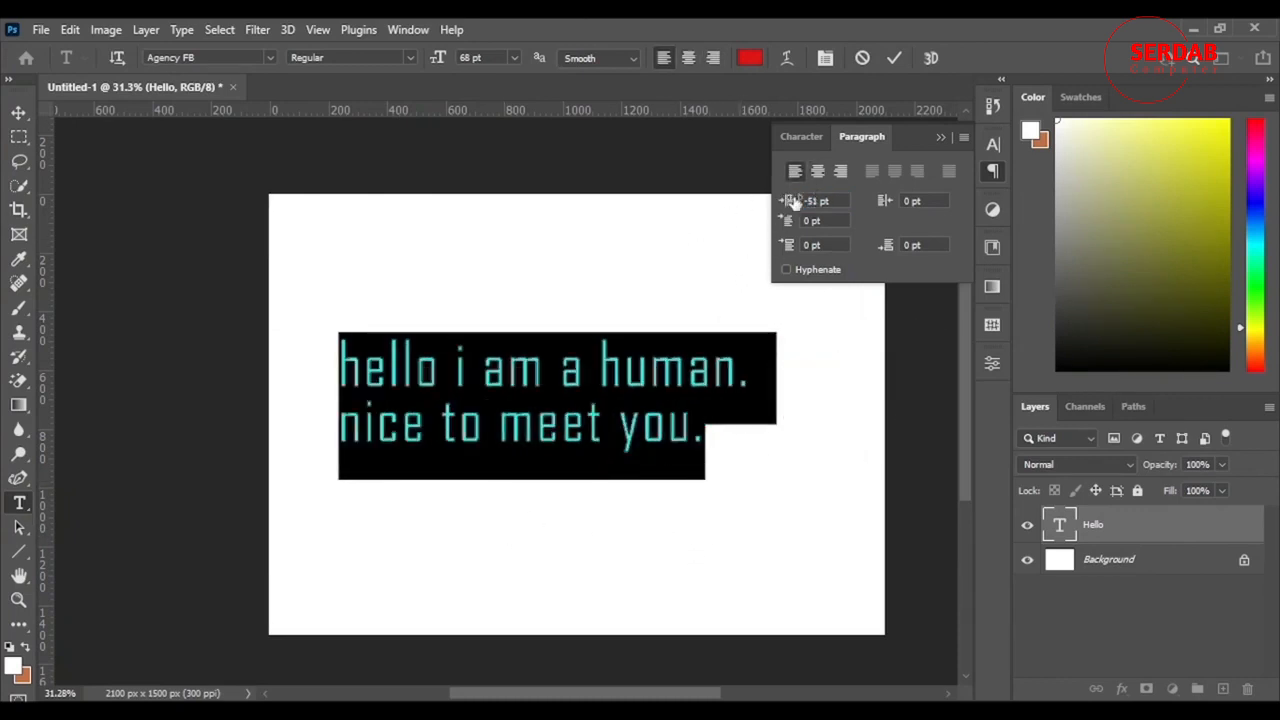
Step: Reset the left margin indent of both text lines to 0 pt
left_click_drag(793, 203, 799, 264)
left_click_drag(819, 202, 752, 223)
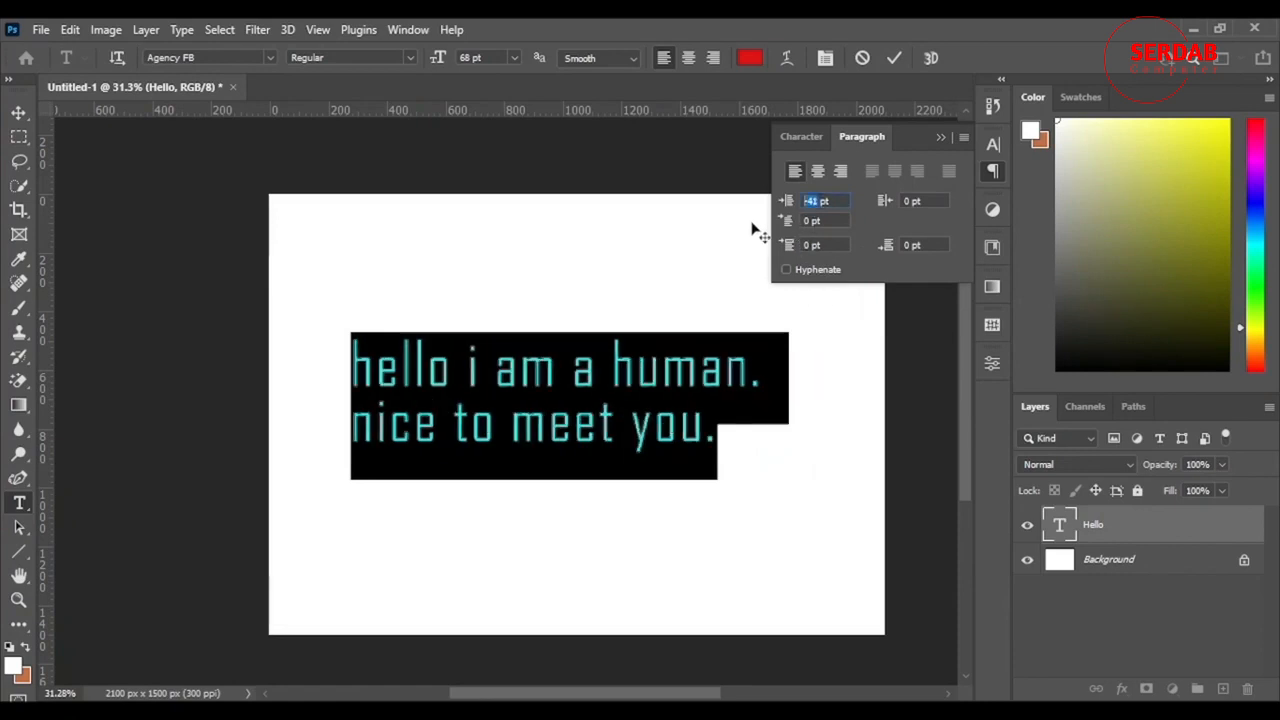
type("0")
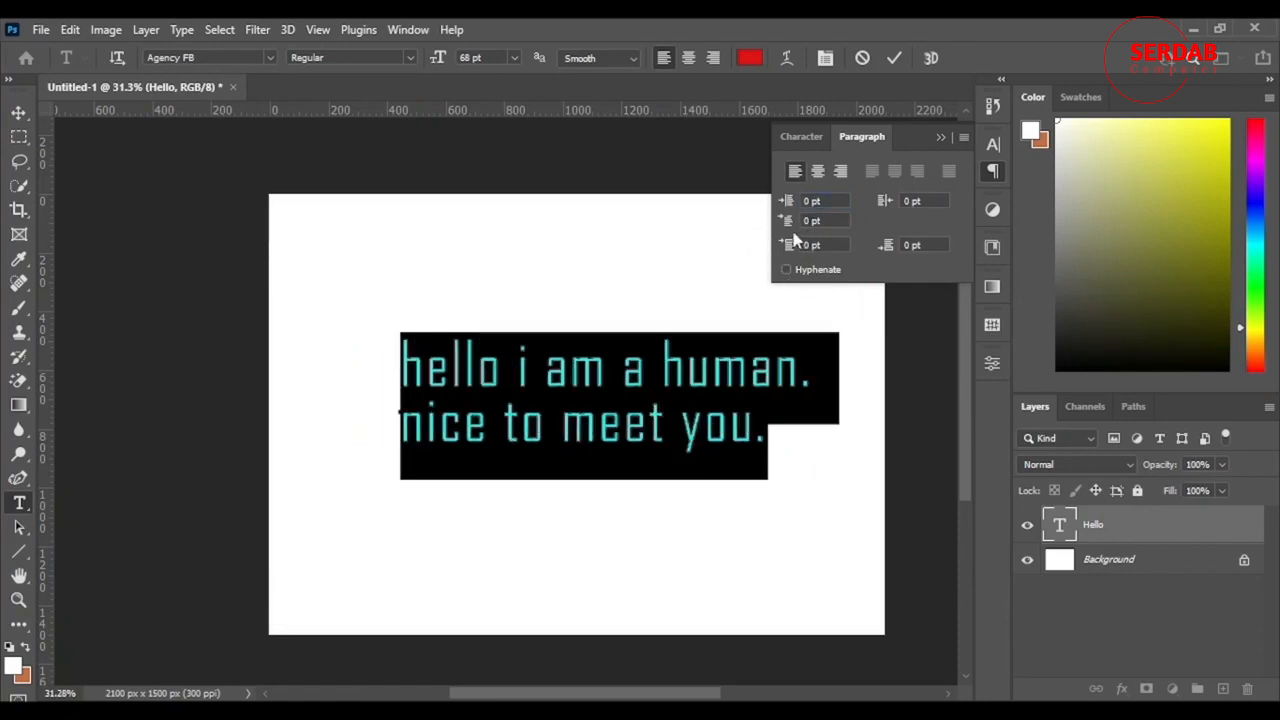
Step: Give the "hello i am a human." line a 63.5 pt first-line indent and replace its initial letter with a capital "H"
left_click_drag(790, 230, 528, 365)
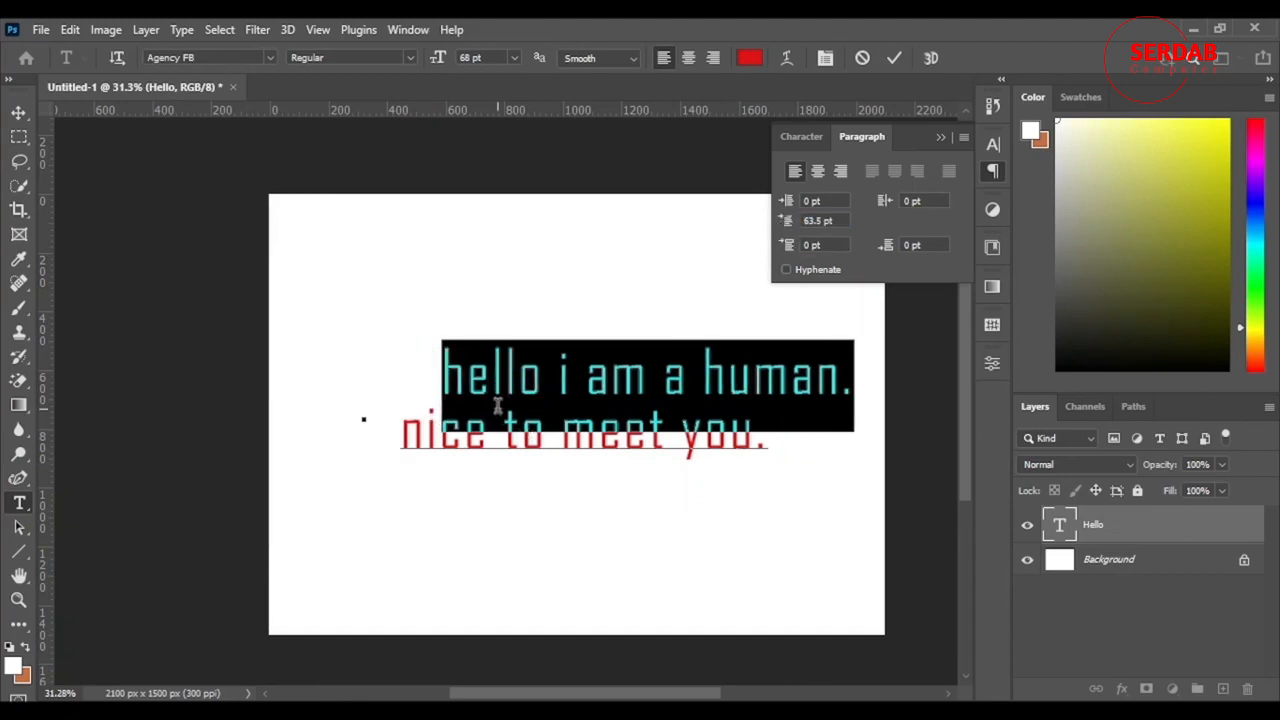
left_click(466, 380)
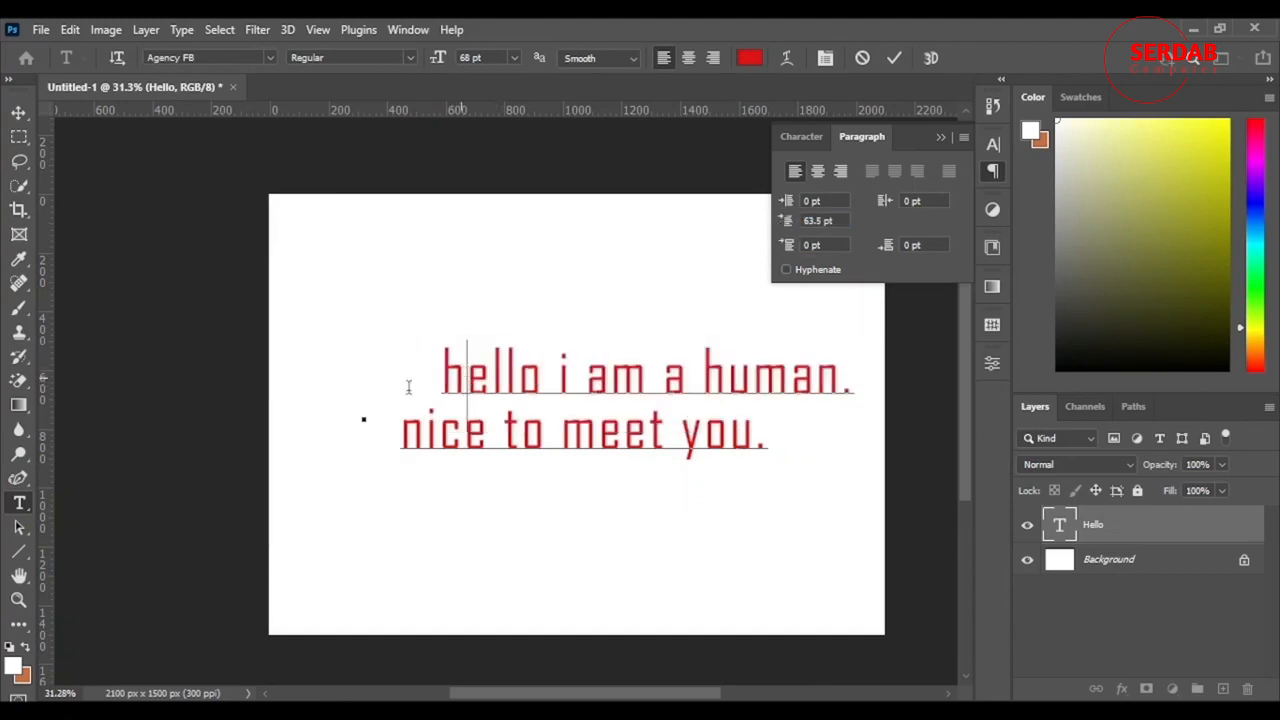
left_click_drag(408, 387, 370, 398)
type("H")
Step: Enlarge the initial "H" to 116 pt and reposition the text block on the canvas
left_click_drag(468, 363, 416, 371)
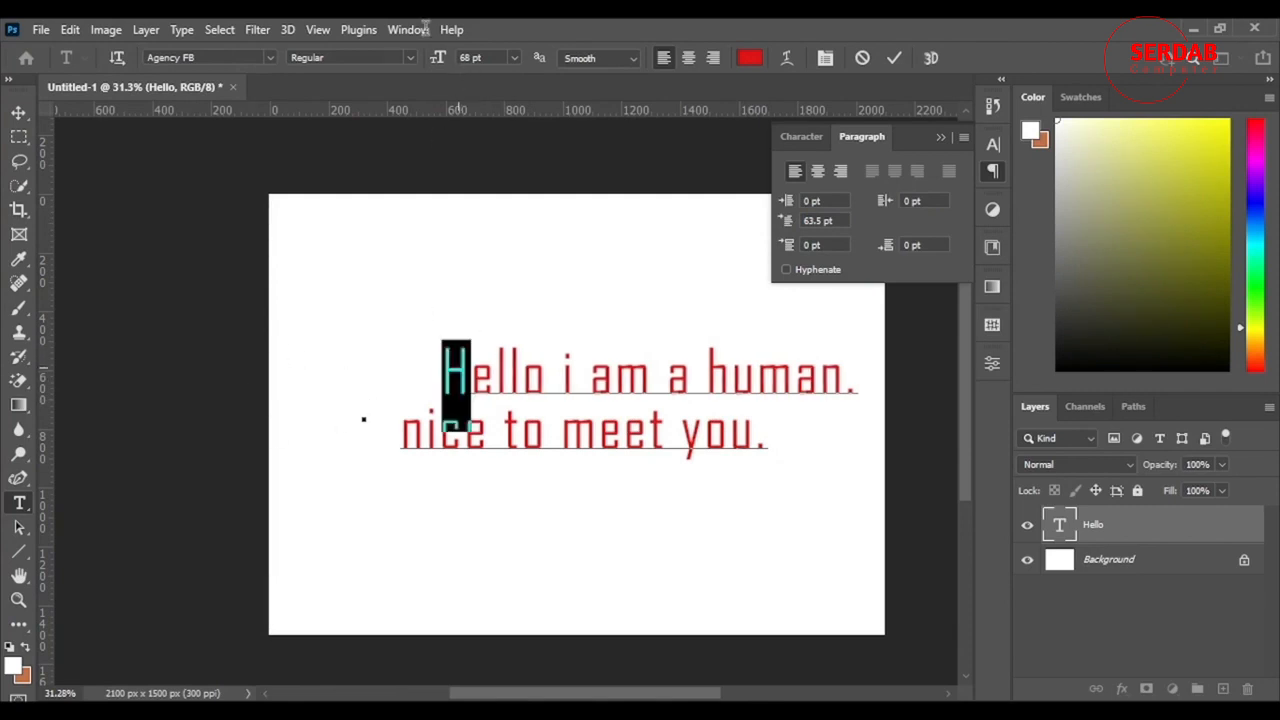
left_click_drag(439, 57, 480, 77)
left_click_drag(750, 518, 688, 536)
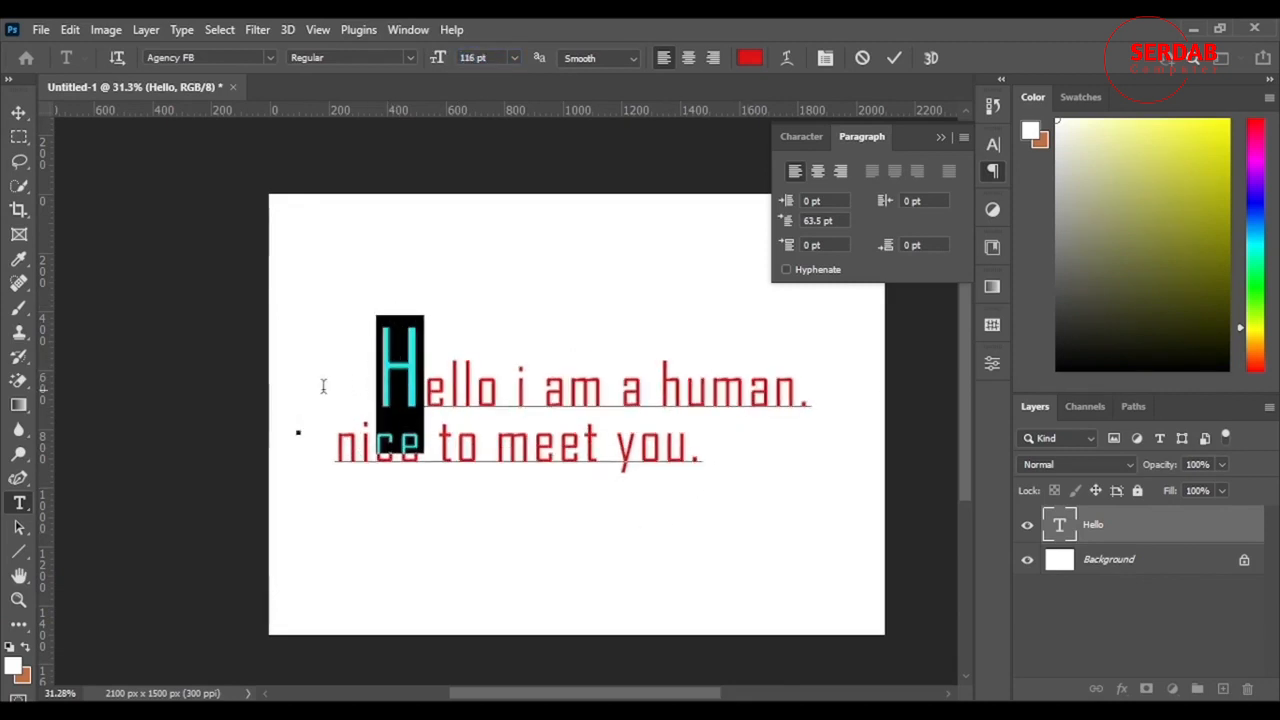
left_click(501, 385)
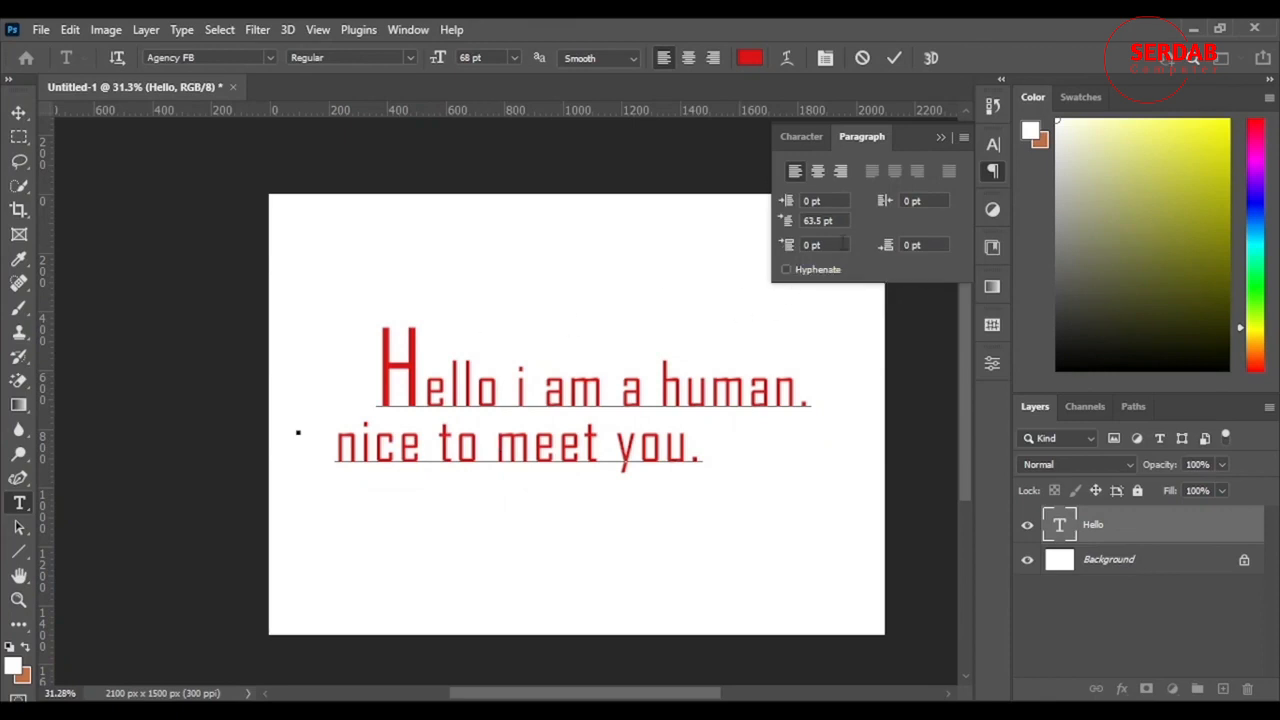
left_click(383, 393)
left_click_drag(510, 561, 547, 564)
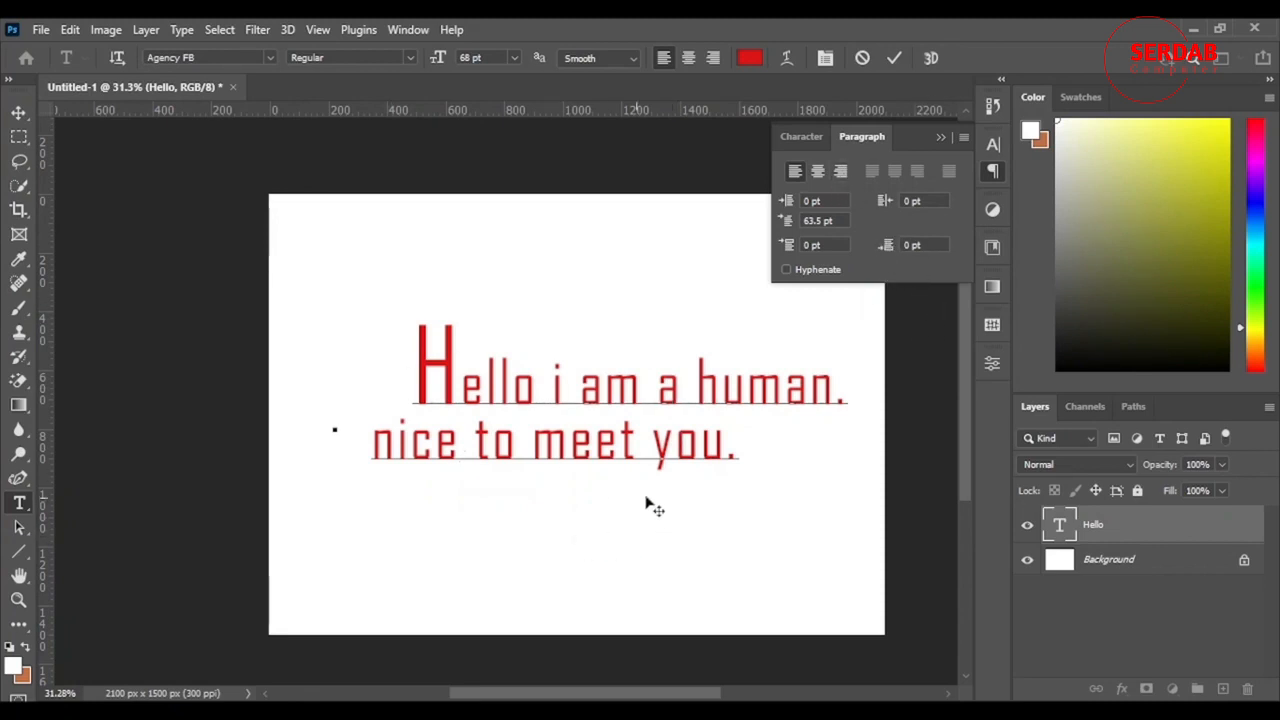
left_click_drag(693, 522, 678, 578)
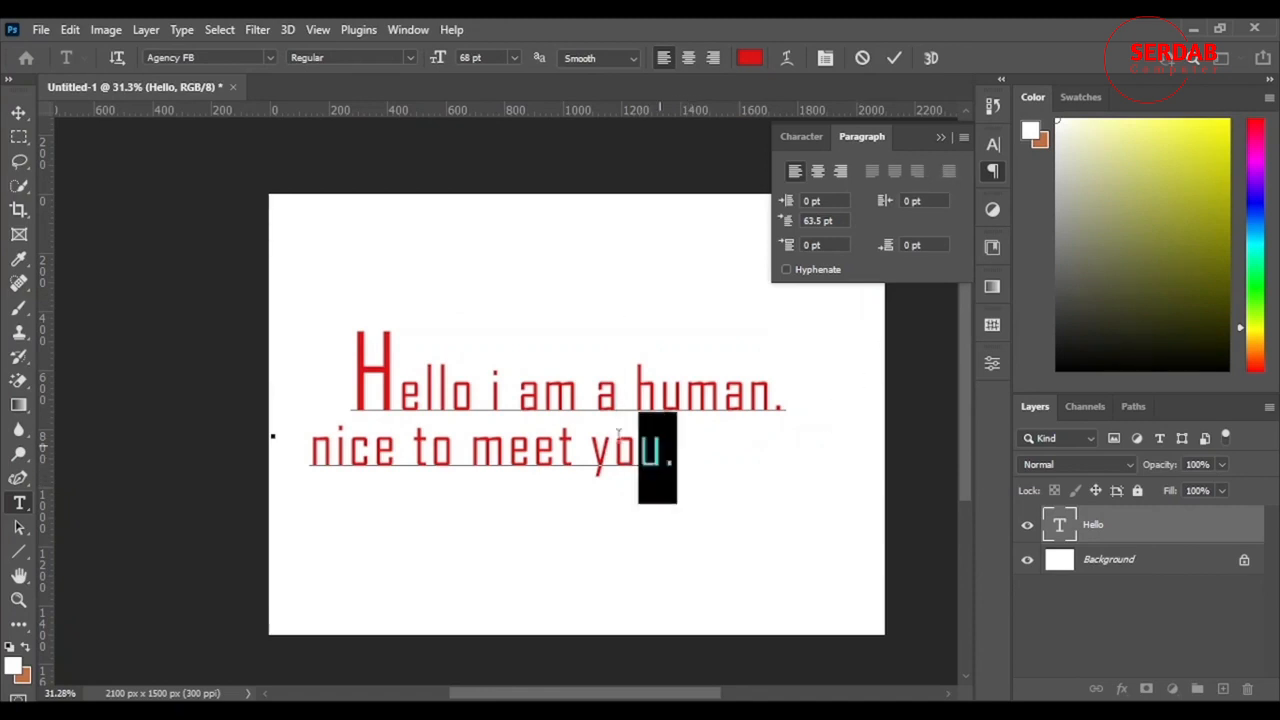
Step: Select both text lines and examine the type layer's character, paragraph, type option and quick action properties
left_click_drag(680, 462, 297, 406)
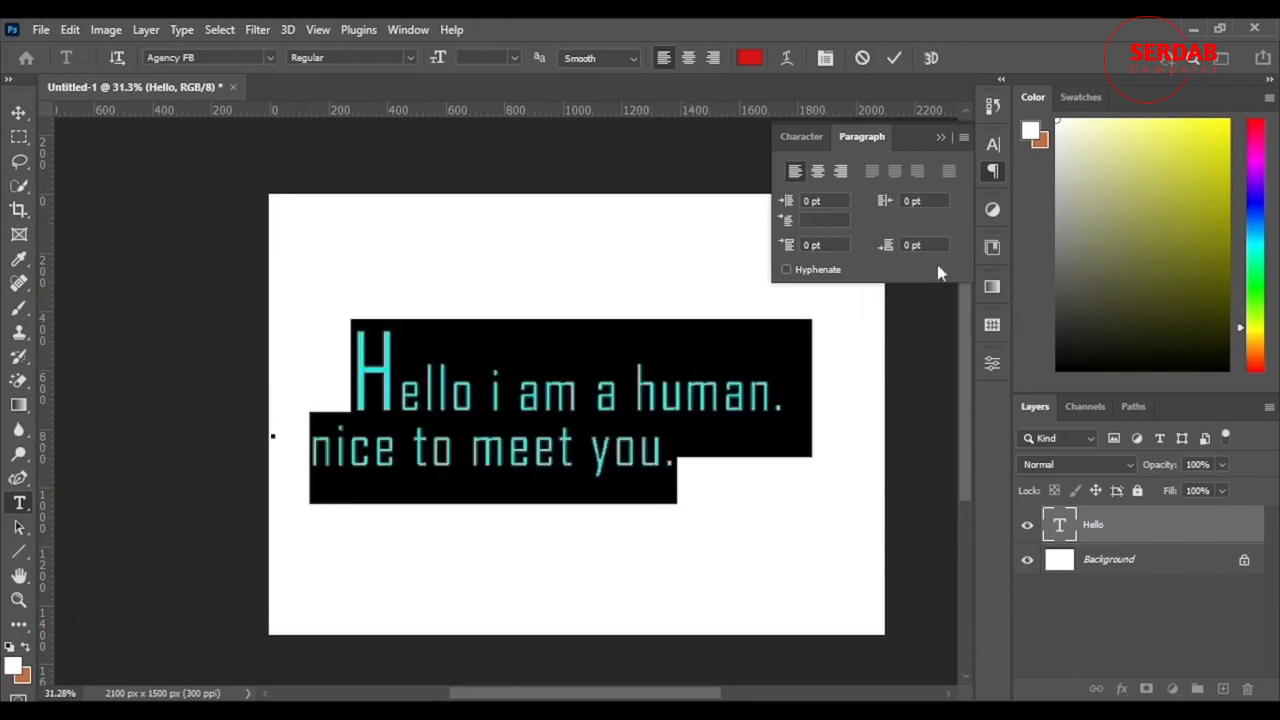
left_click(943, 138)
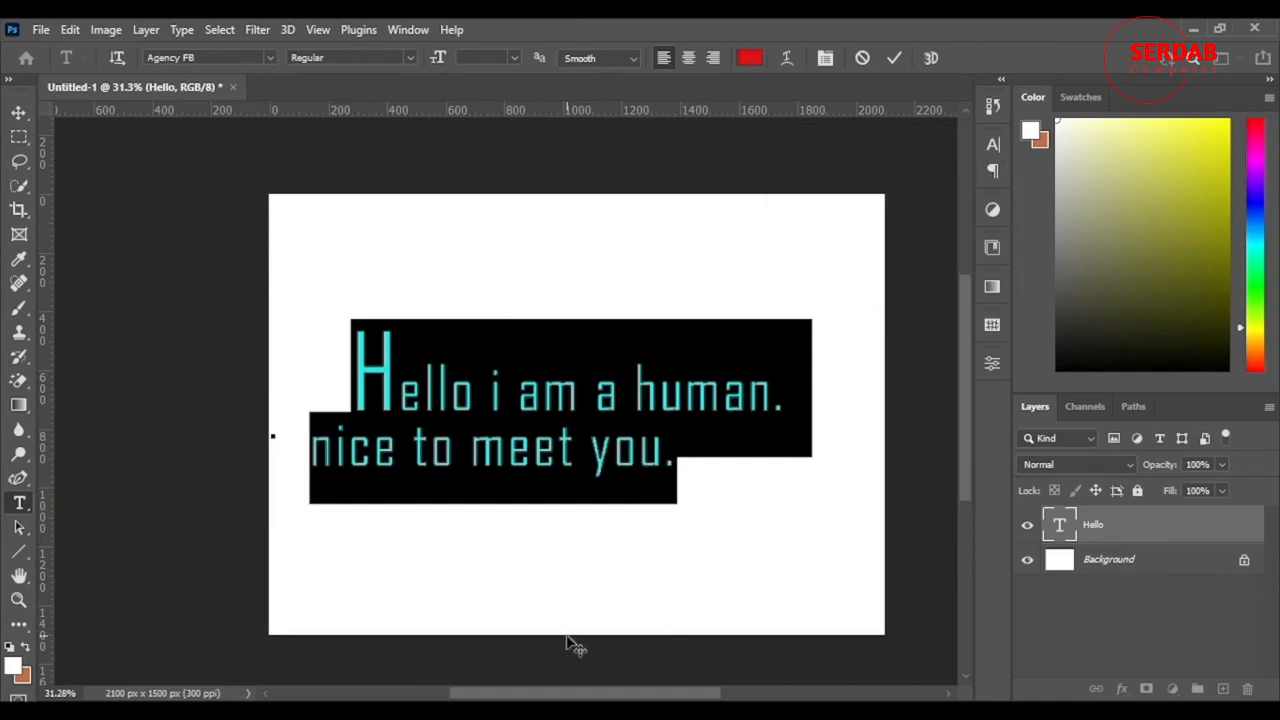
left_click_drag(600, 598, 623, 571)
left_click(992, 363)
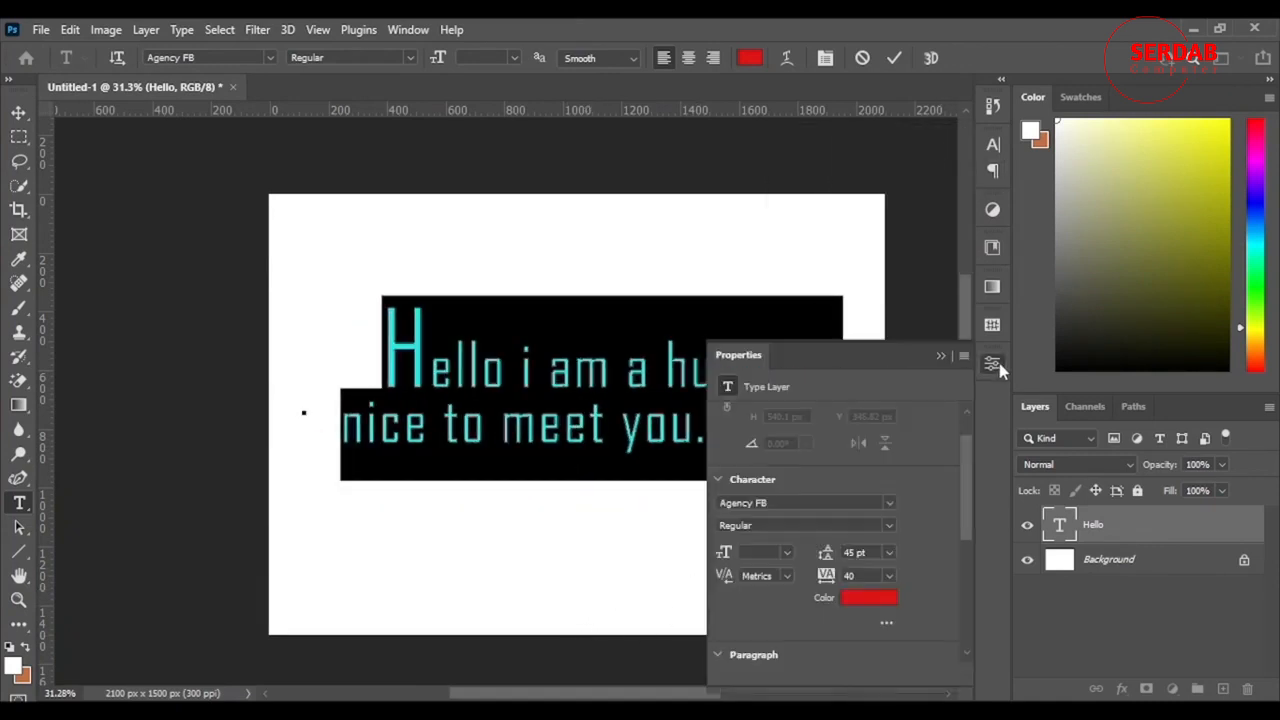
scroll(742, 577, "down", 4)
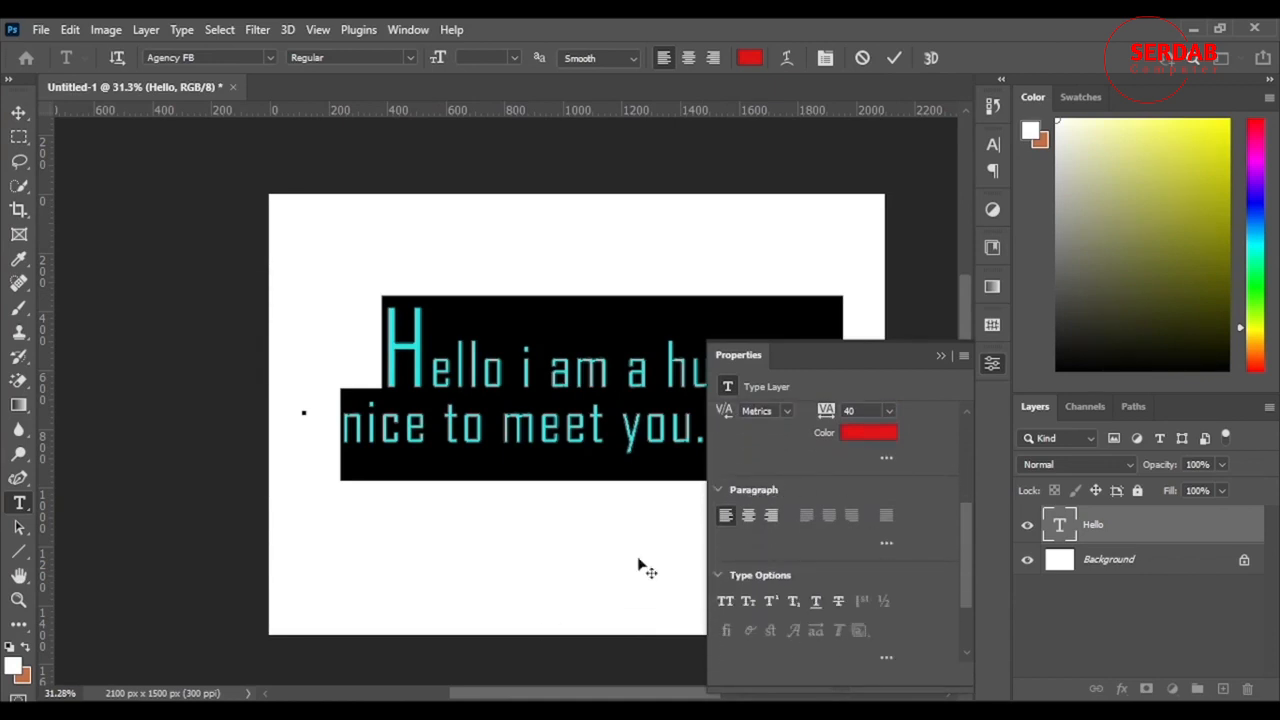
scroll(840, 532, "down", 3)
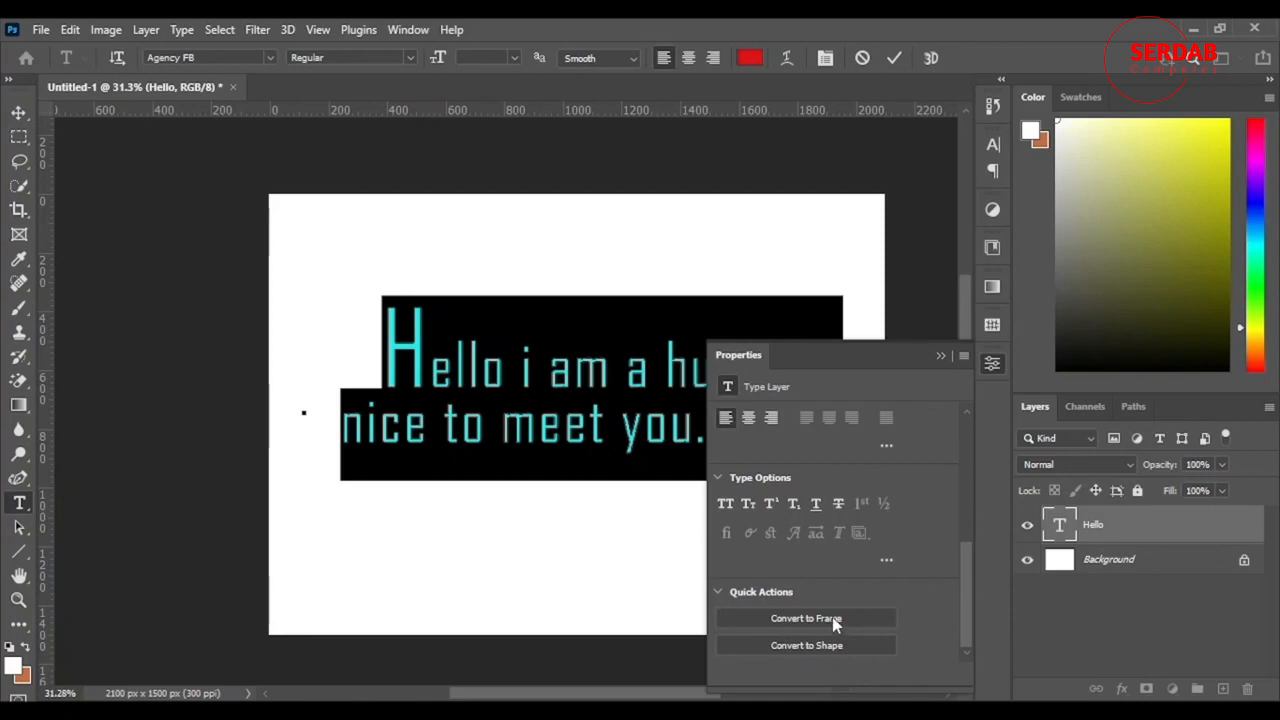
scroll(834, 623, "right", 1)
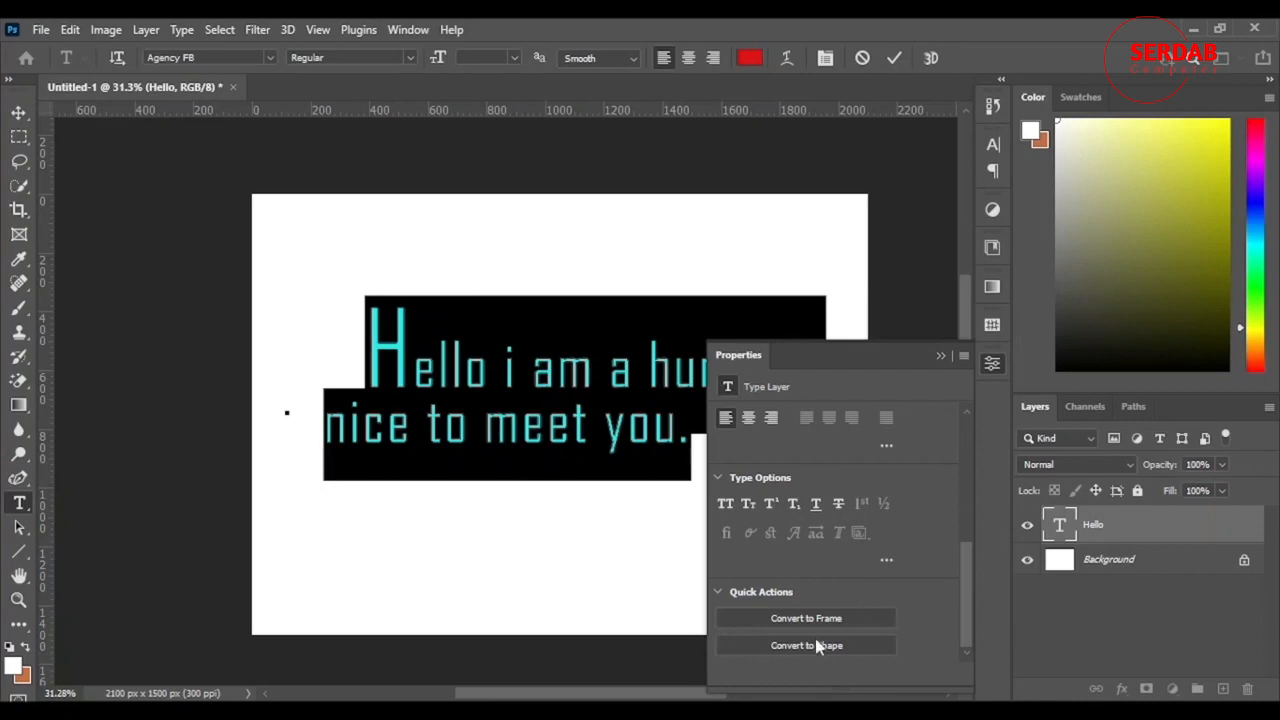
left_click(940, 357)
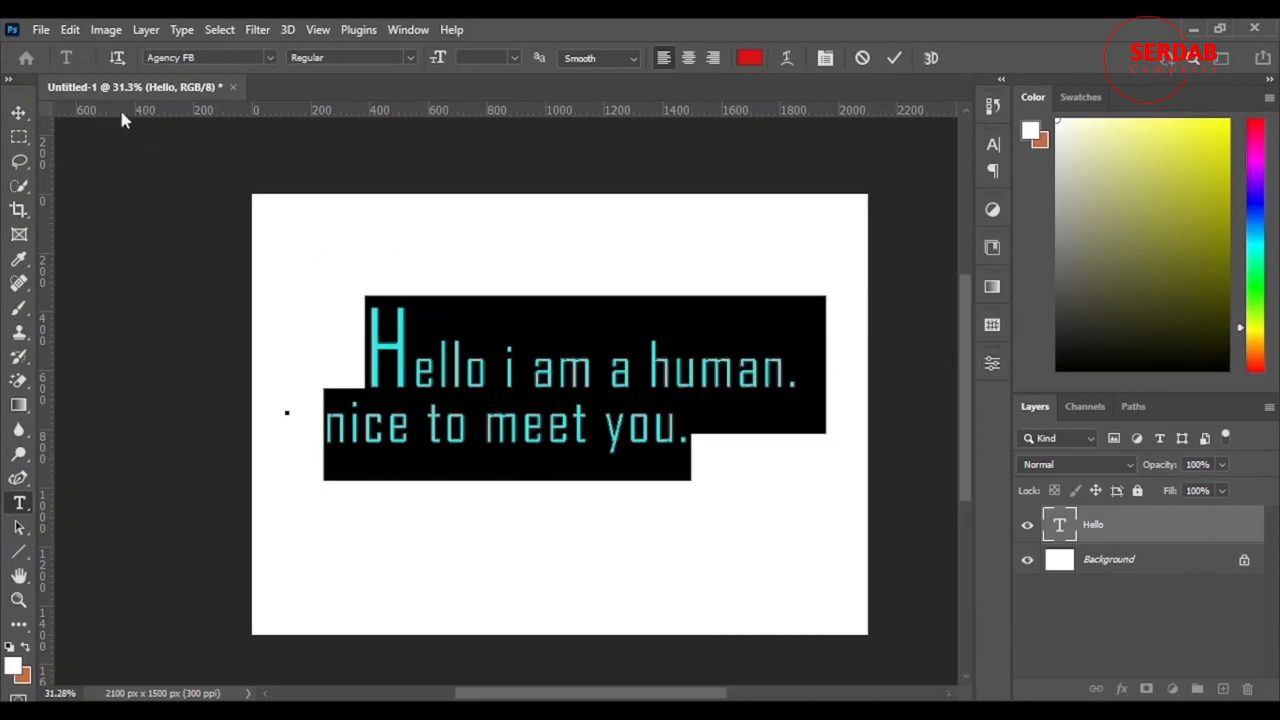
Step: Deselect the text and commit the edits to the type layer
left_click(567, 374)
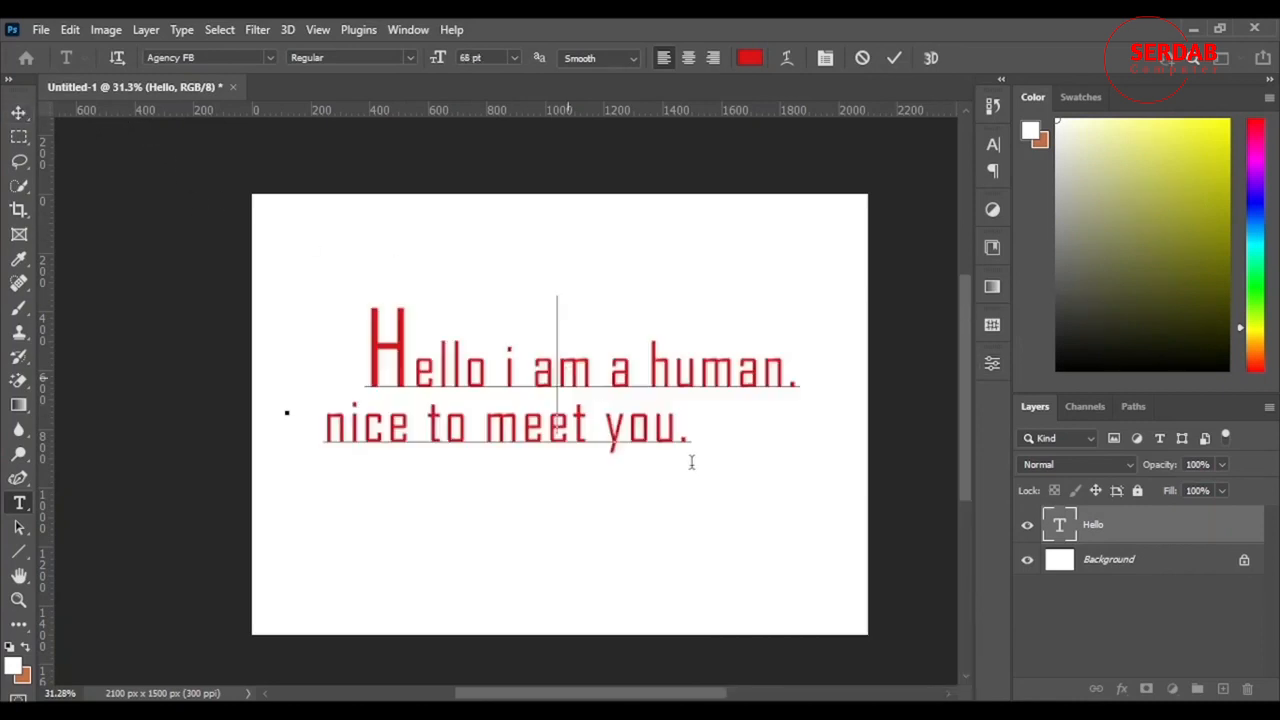
left_click(321, 371)
left_click(714, 446)
left_click(901, 58)
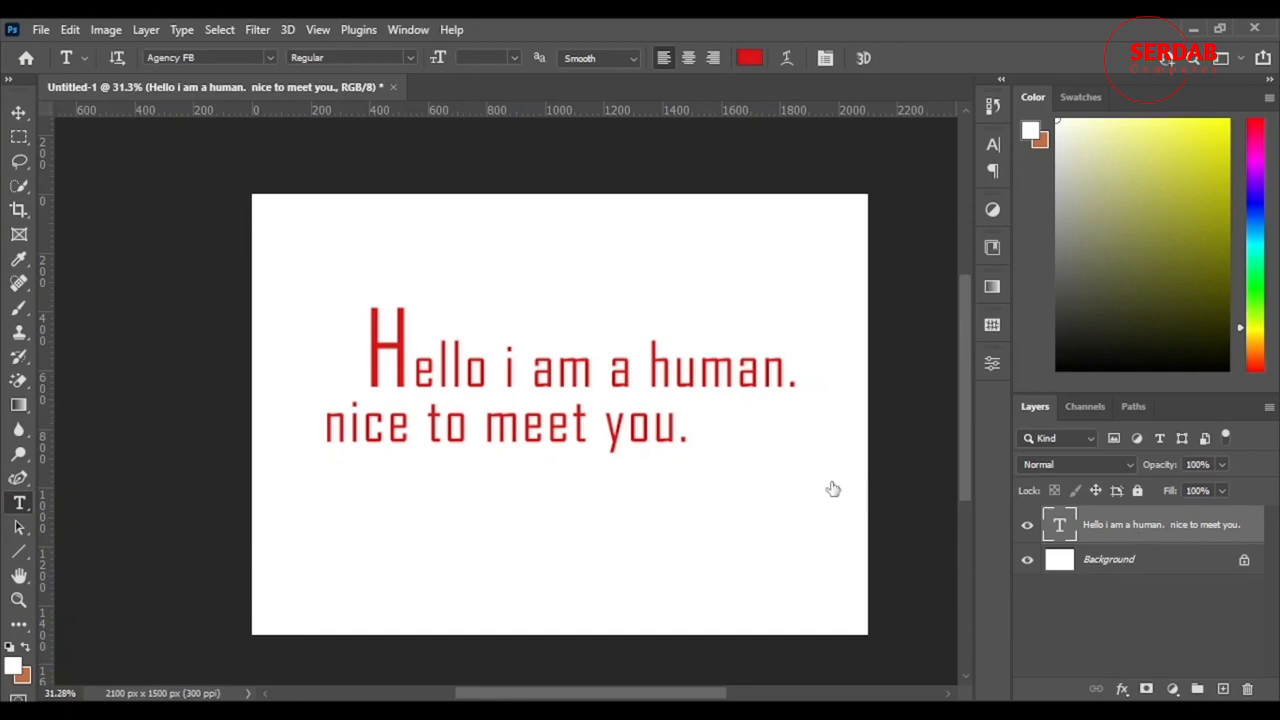
Step: Free-transform the two-line text layer and move it so its centre sits at about X 1012 px, Y 715 px
key("ctrl+t")
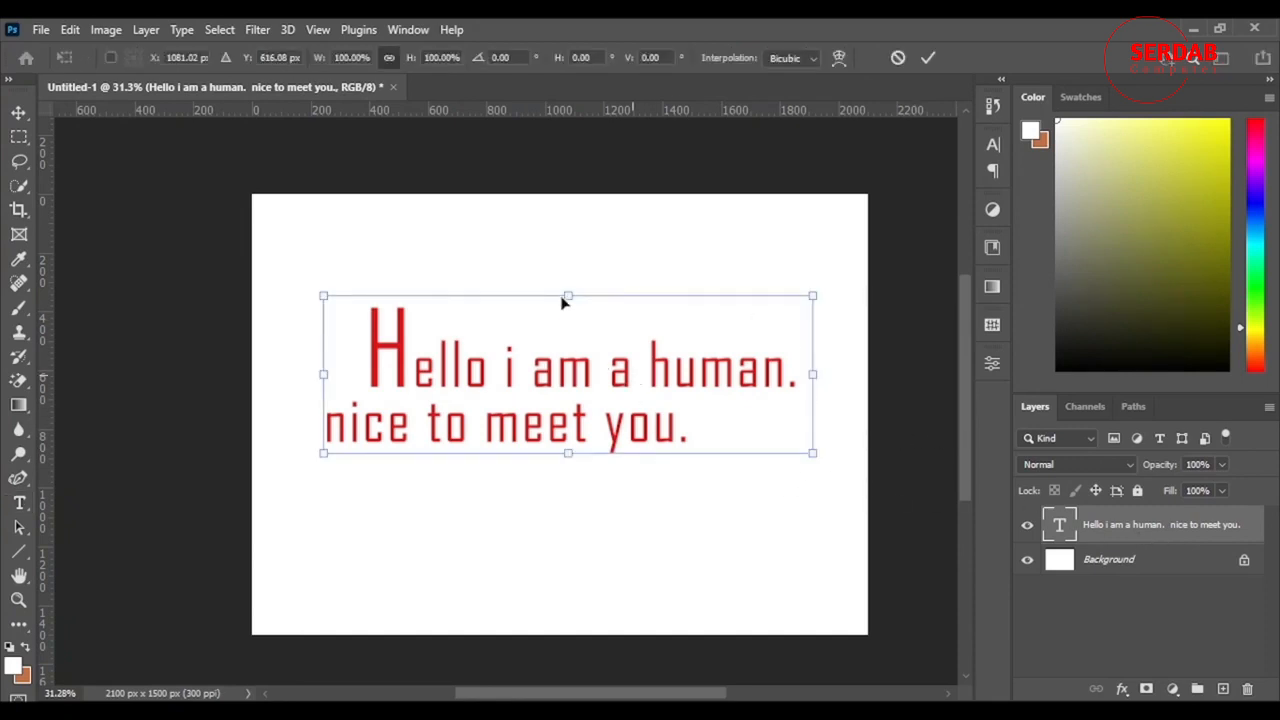
left_click_drag(563, 303, 673, 446)
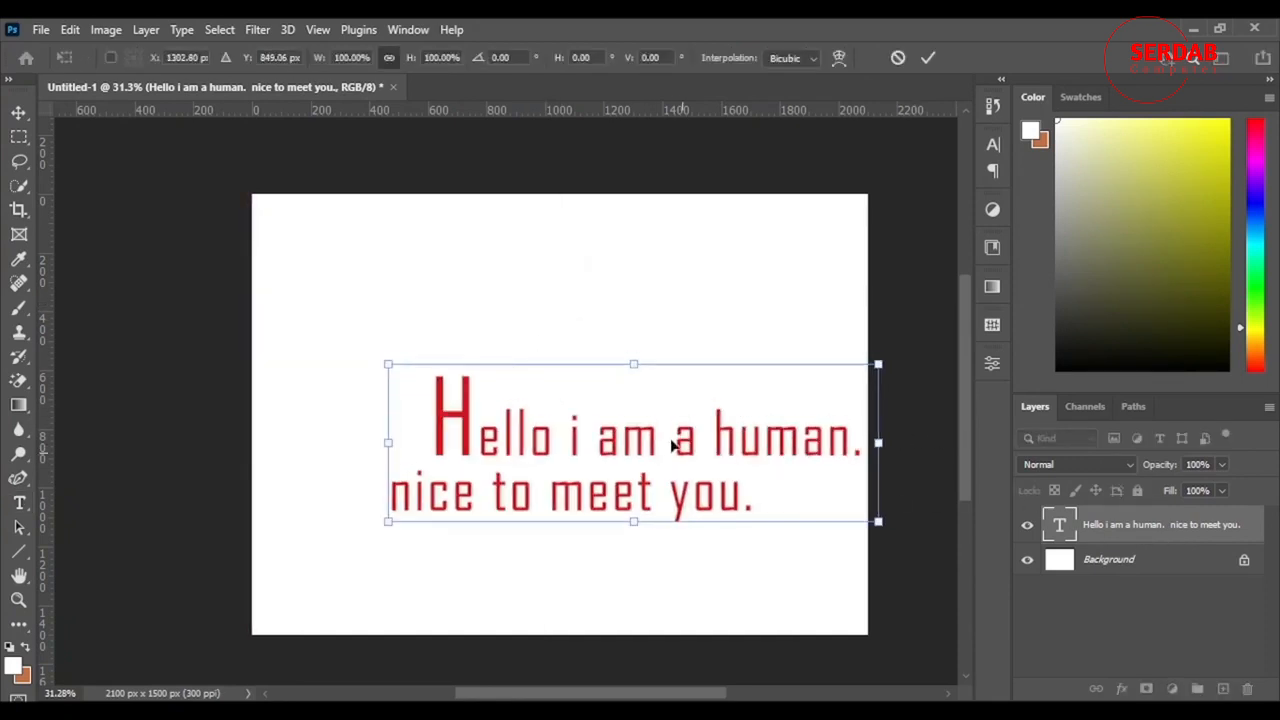
left_click_drag(557, 390, 600, 400)
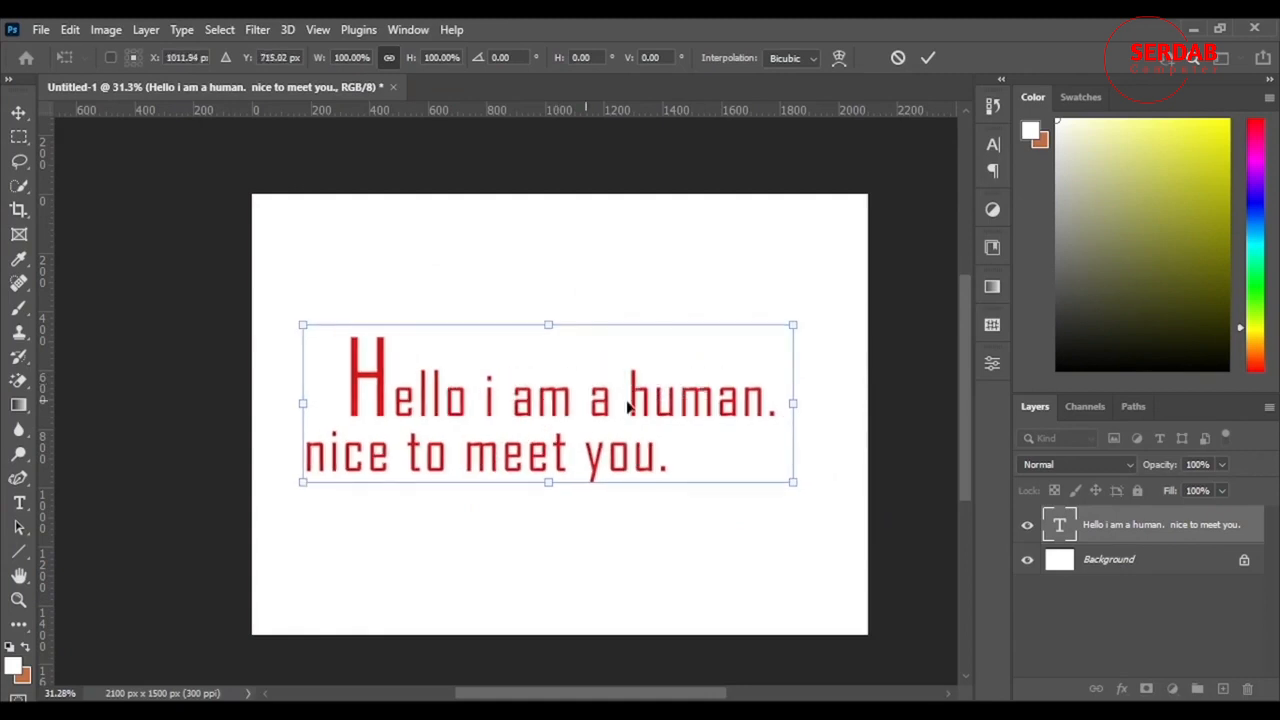
Step: Scale the text block proportionally down to about 86.6%
right_click(597, 400)
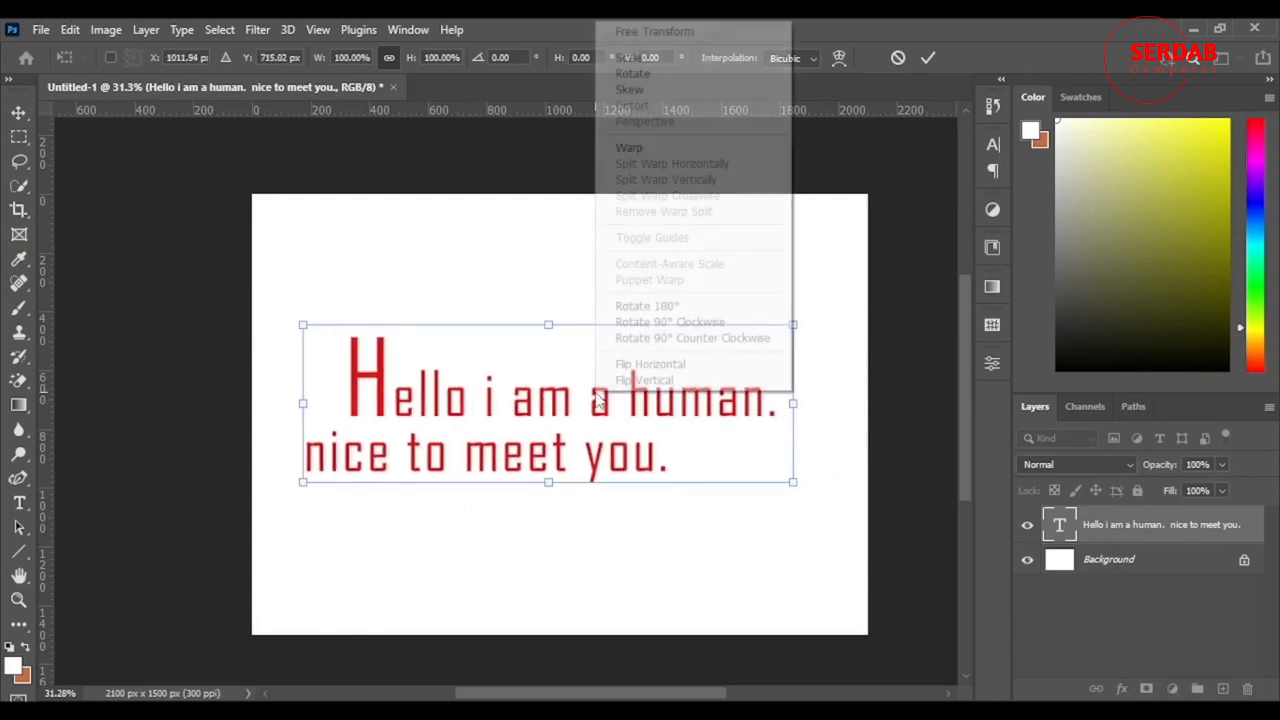
left_click(655, 60)
left_click_drag(757, 441, 705, 462)
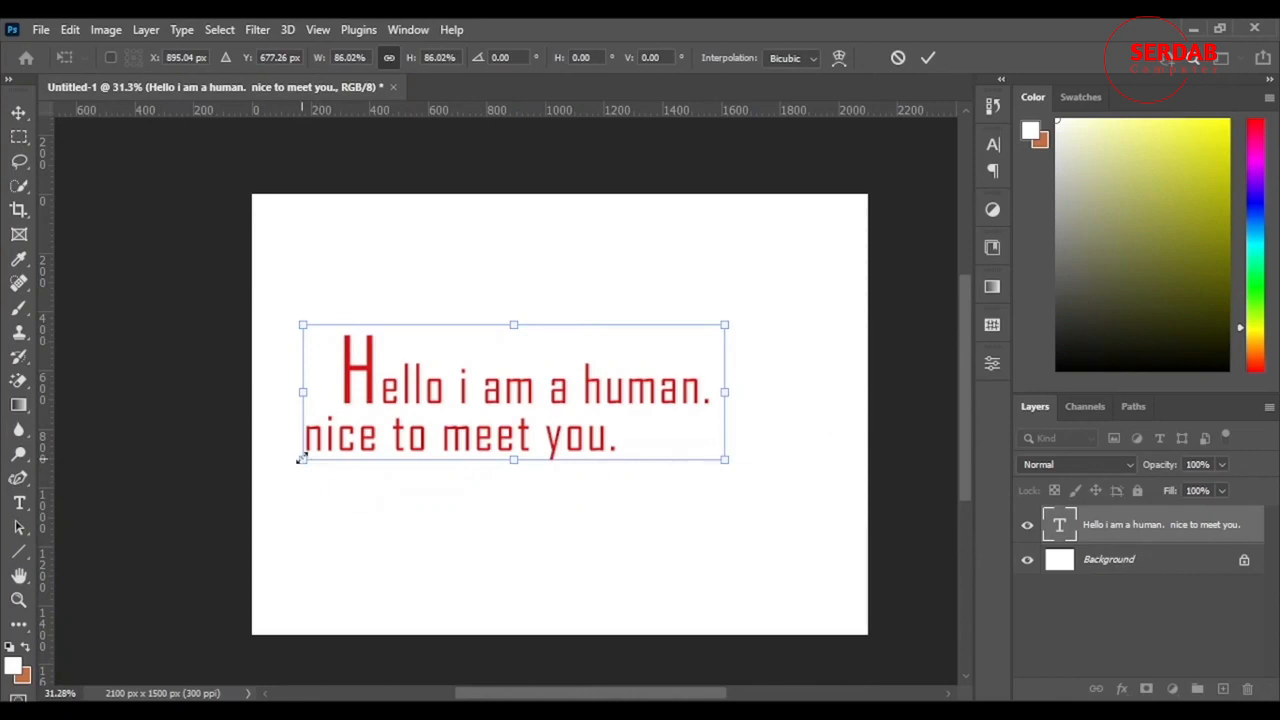
mouse_move(303, 460)
left_mouse_down()
mouse_move(220, 510)
mouse_move(302, 466)
left_mouse_up()
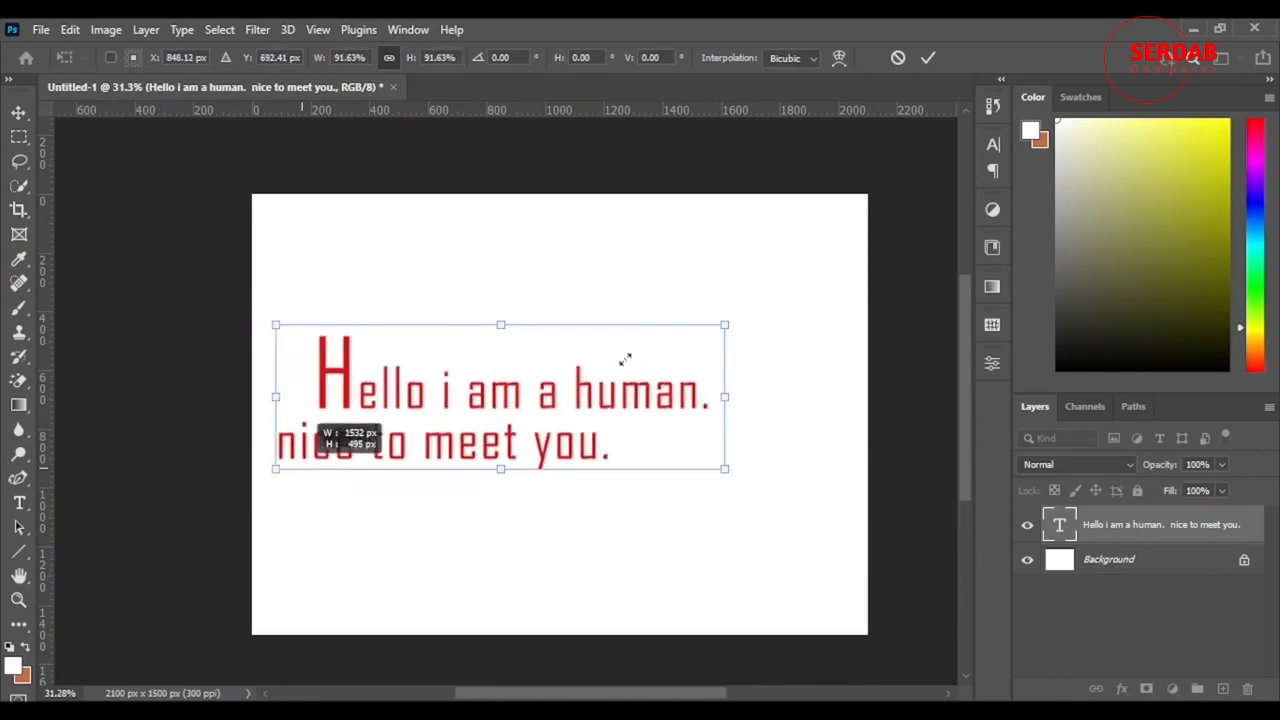
Step: Rotate the text block counter-clockwise to an angle of about -6.2°
right_click(590, 397)
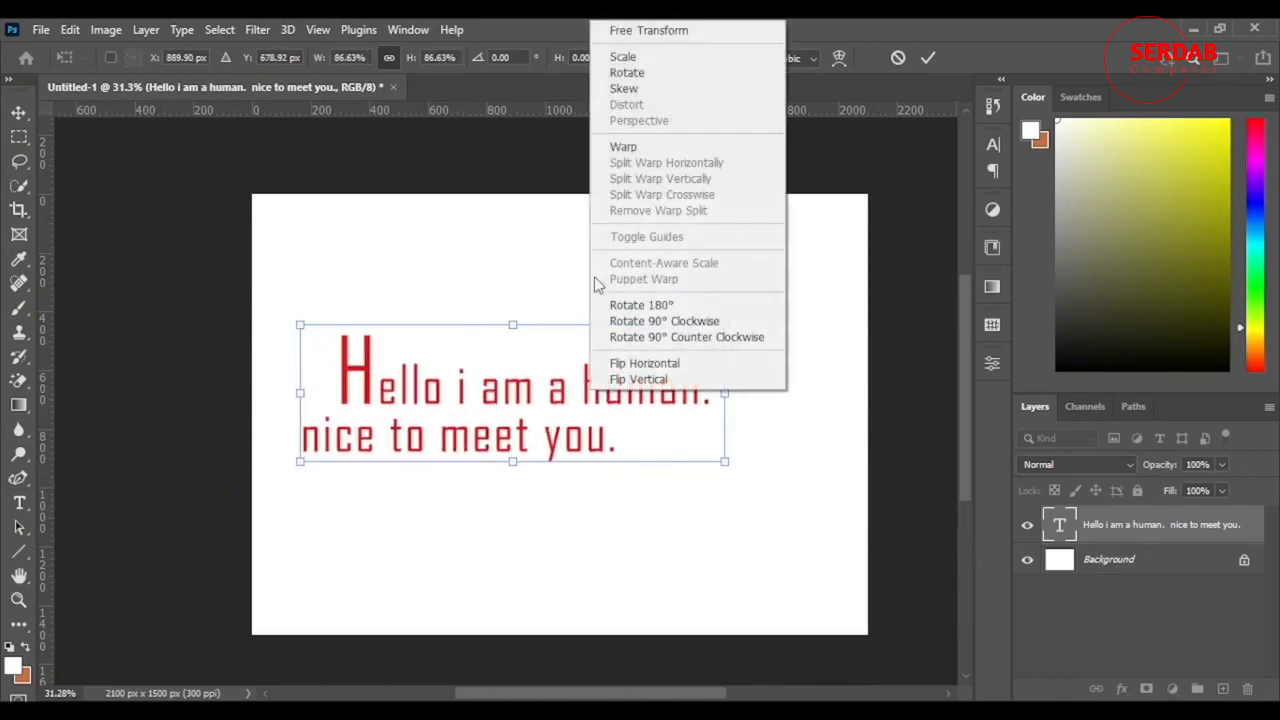
left_click(627, 74)
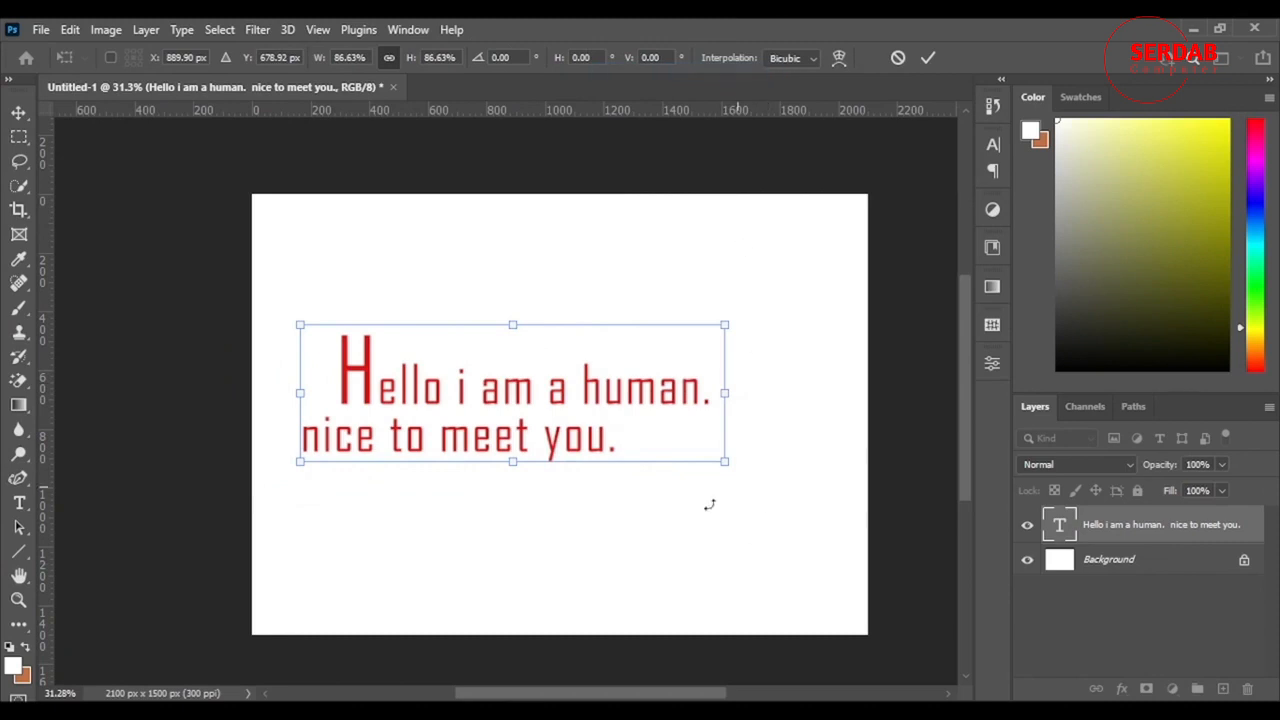
left_click_drag(709, 505, 716, 454)
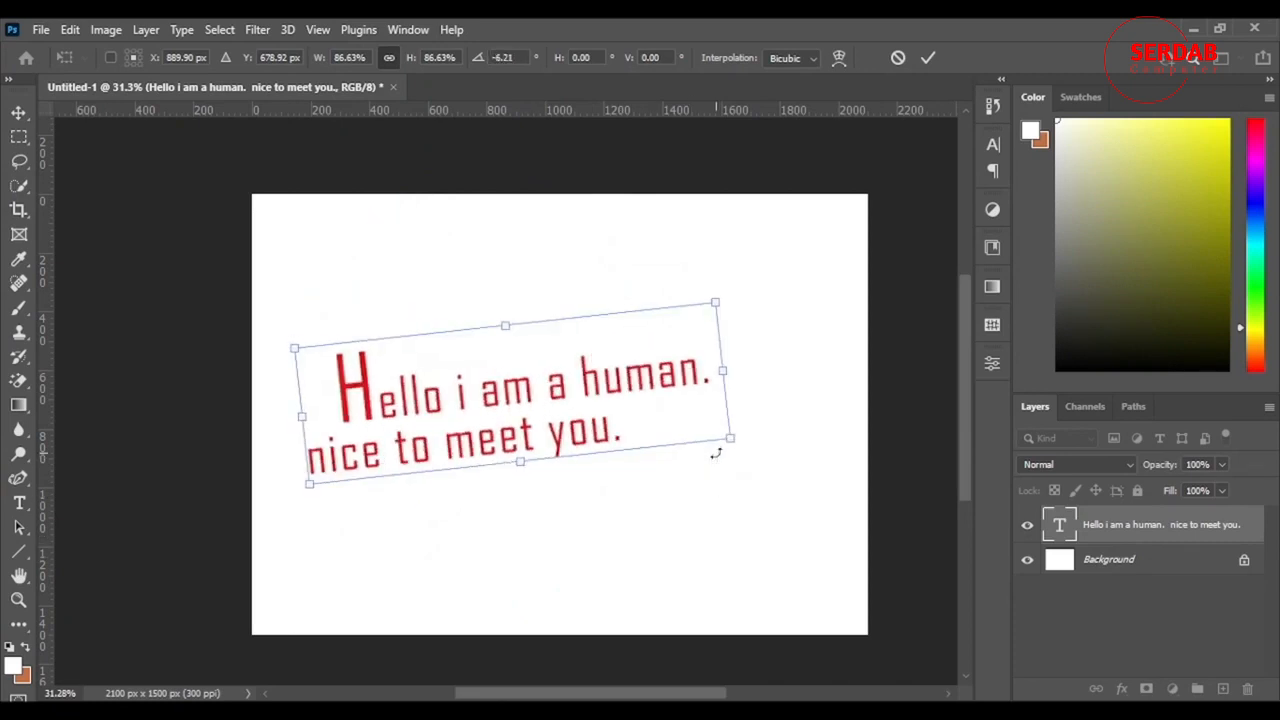
Step: Skew the text block horizontally to about -9.9° and reposition it on the canvas
right_click(660, 405)
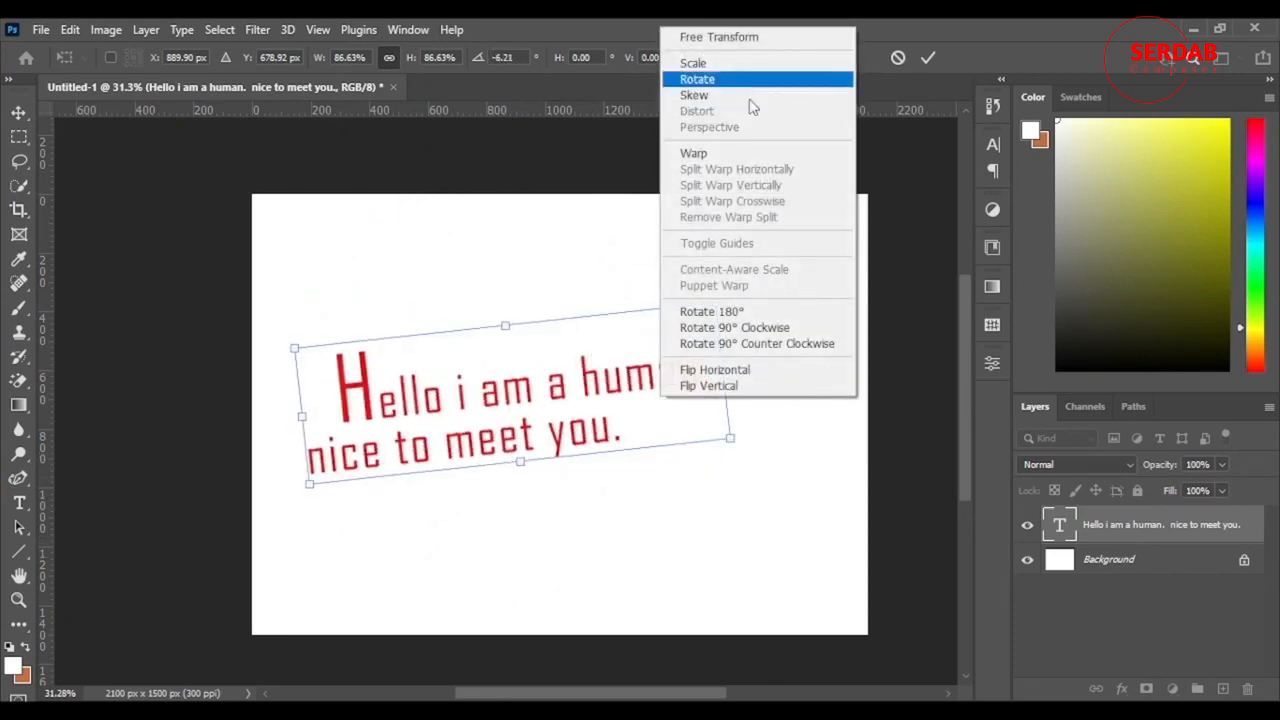
left_click(583, 347)
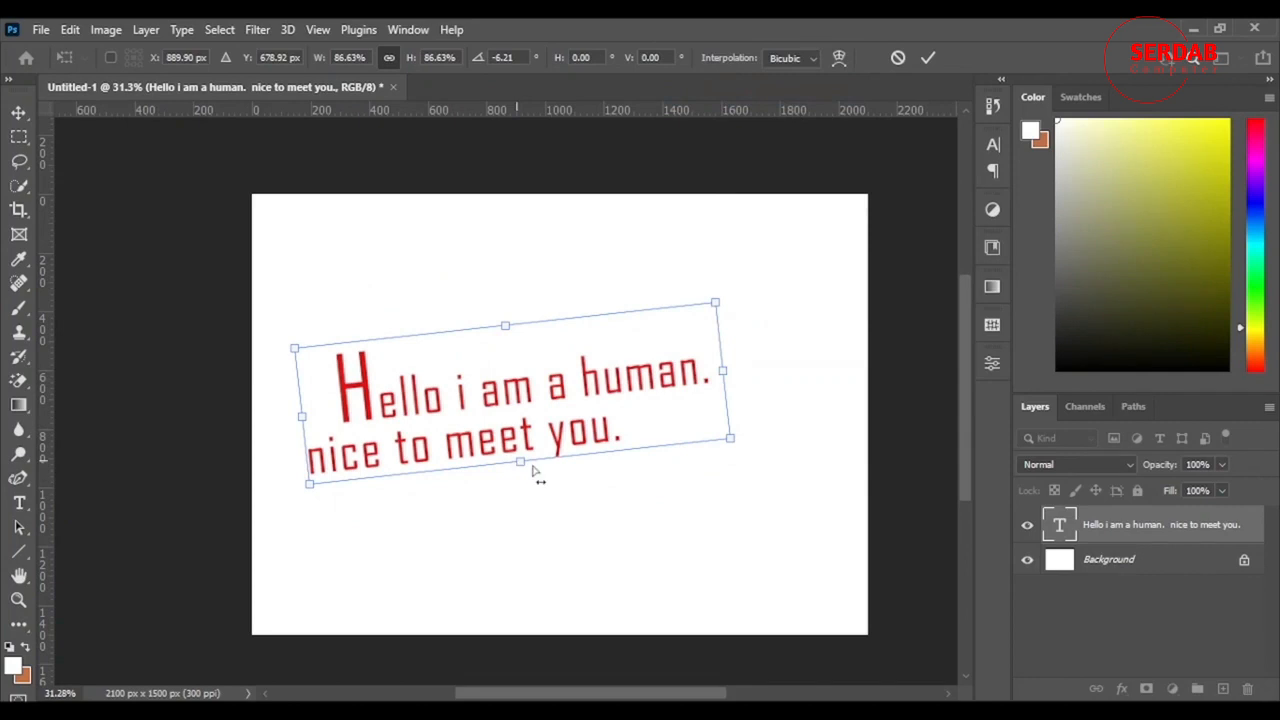
left_click_drag(533, 471, 408, 465)
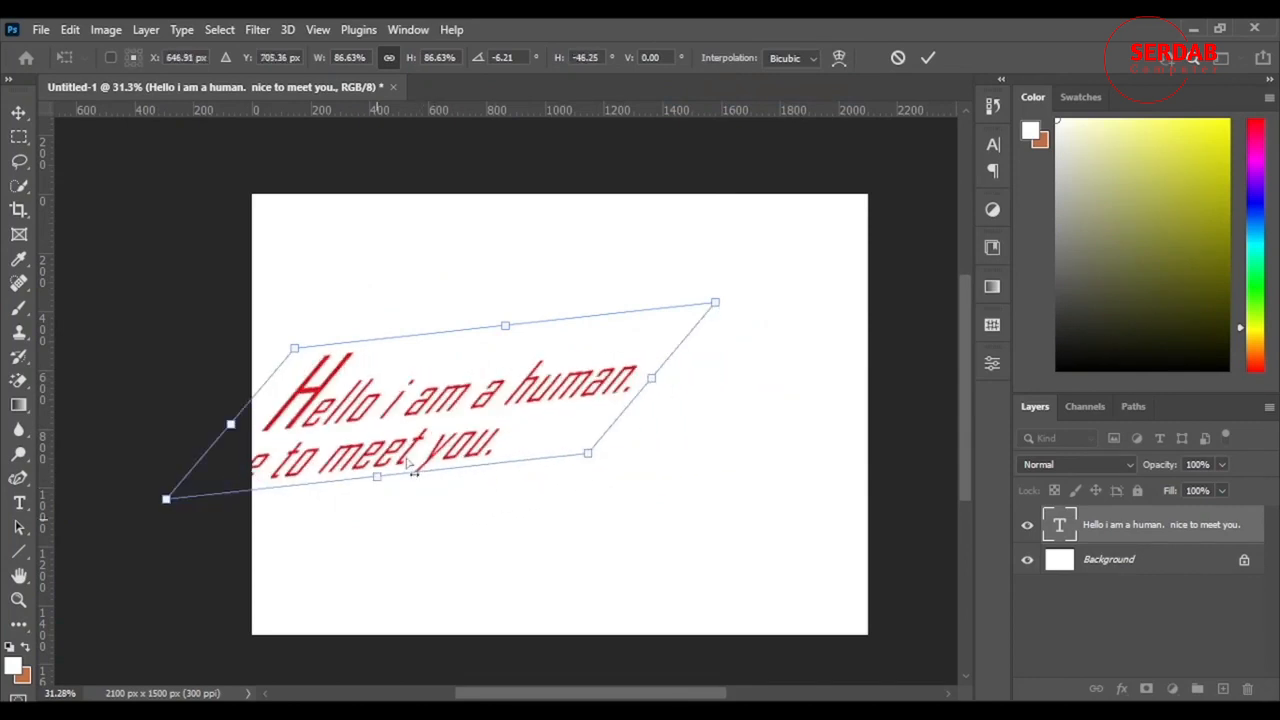
left_click_drag(452, 419, 570, 378)
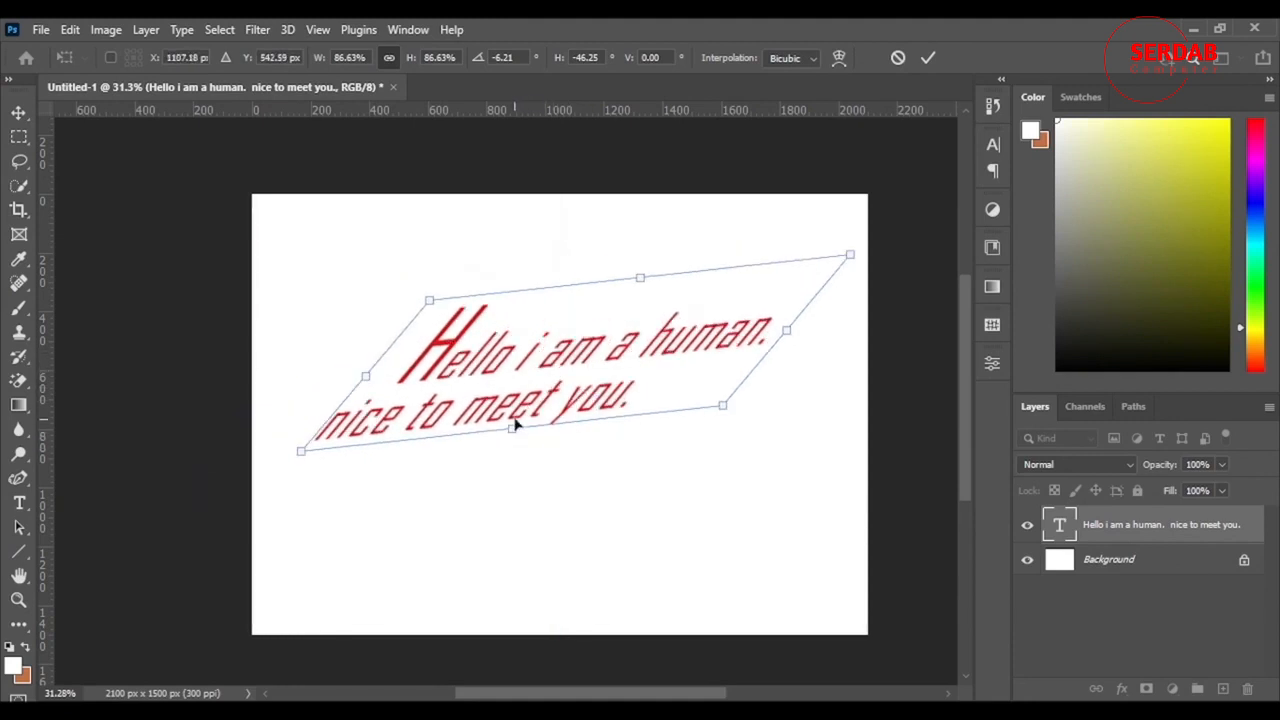
left_click_drag(512, 432, 640, 433)
Step: Switch the transform to Warp mode and move the text block toward the middle of the canvas
right_click(640, 433)
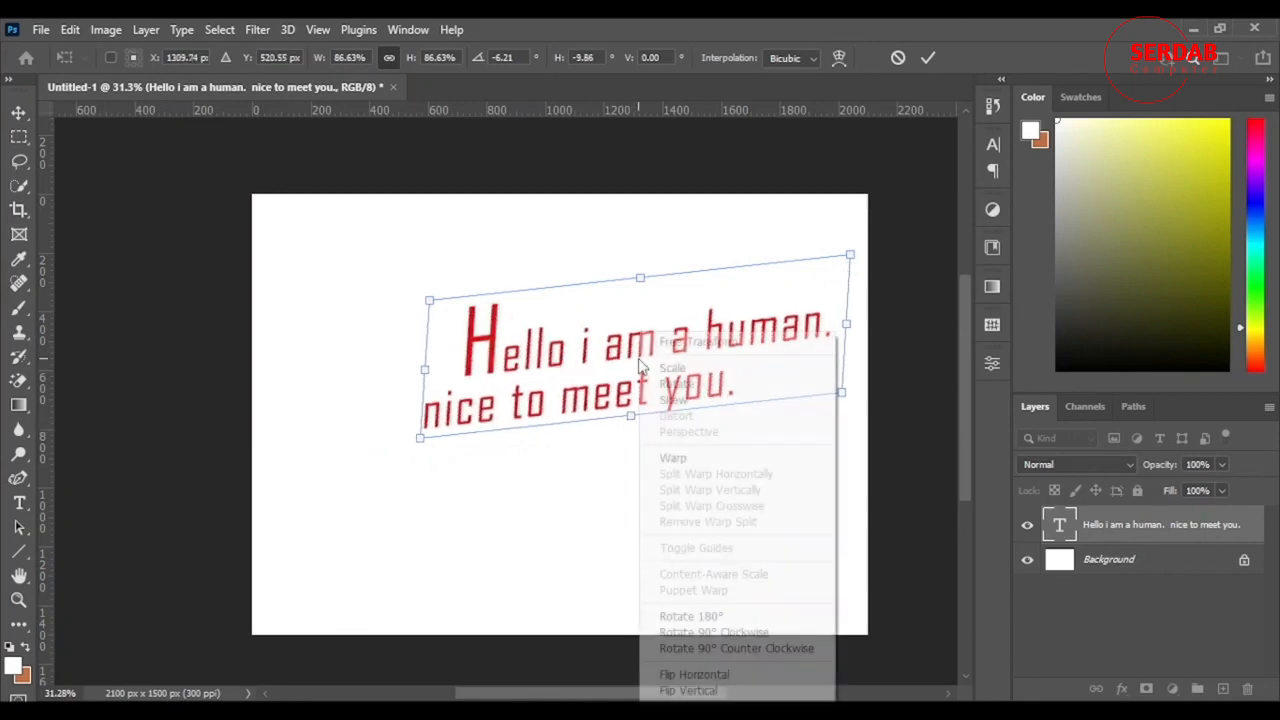
left_click(728, 458)
left_click_drag(588, 390, 610, 452)
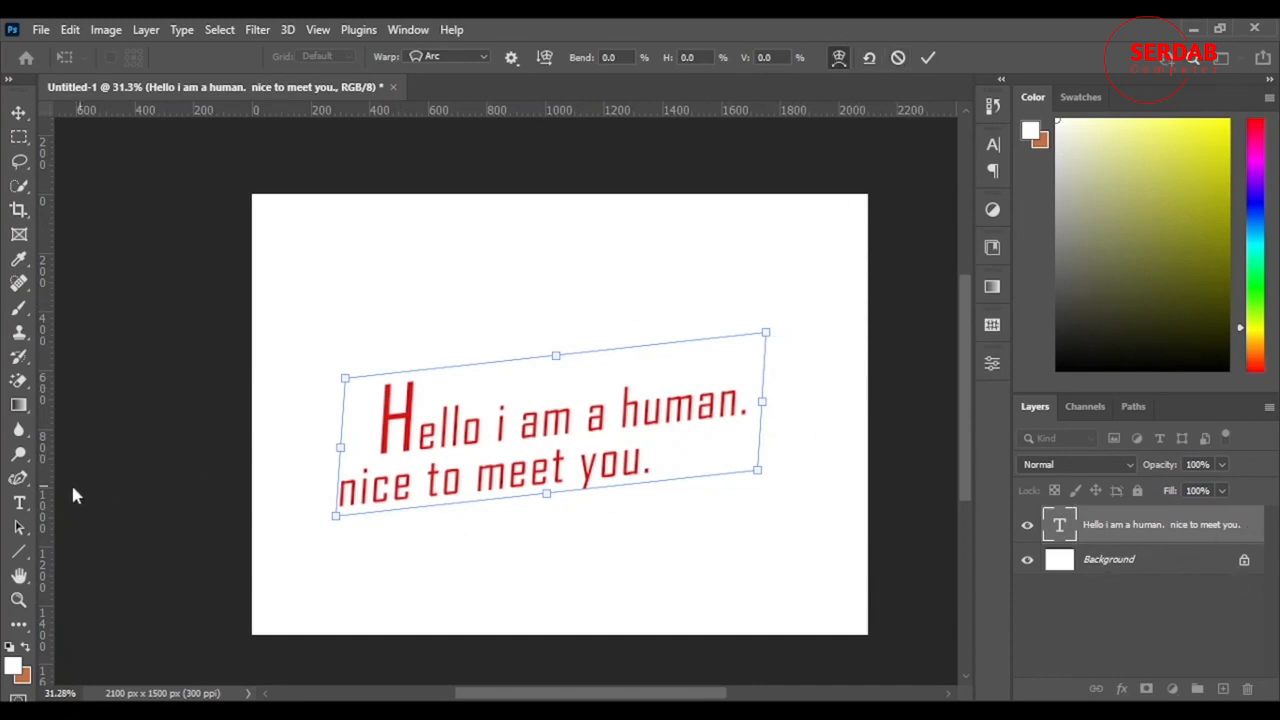
Step: Try the 180° rotation and the horizontal and vertical flips on the text block
right_click(620, 398)
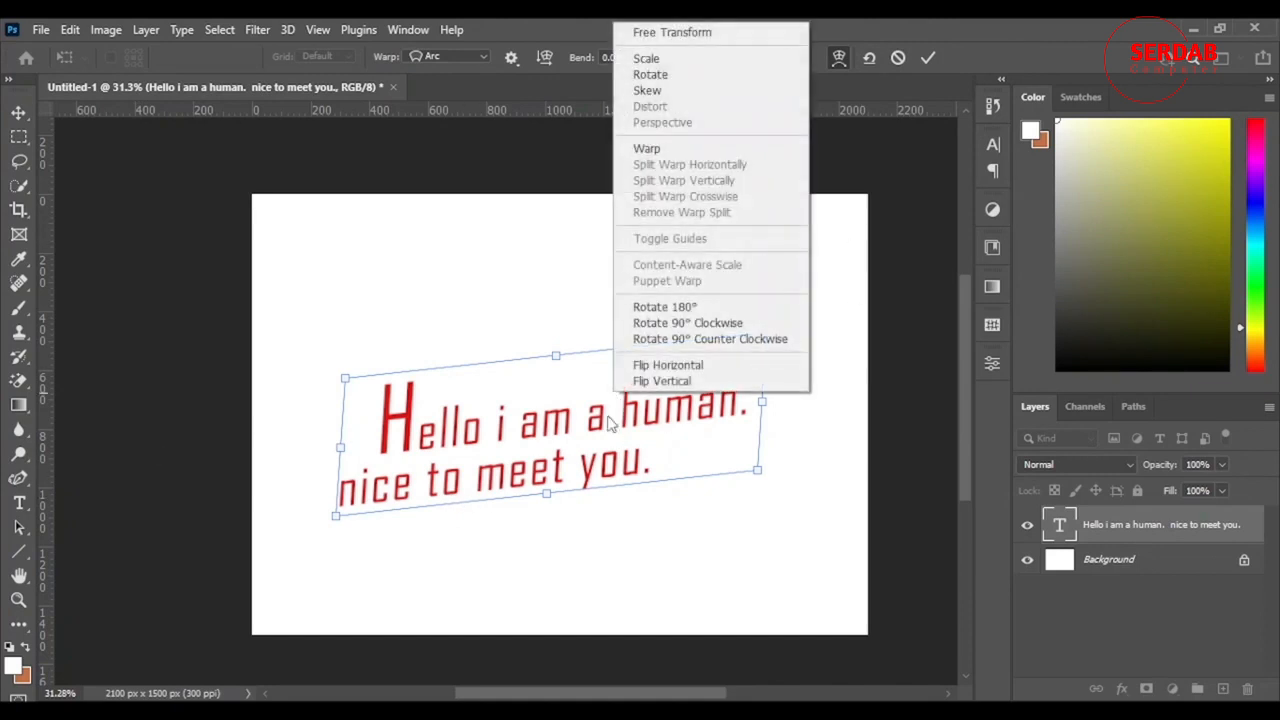
left_click(690, 308)
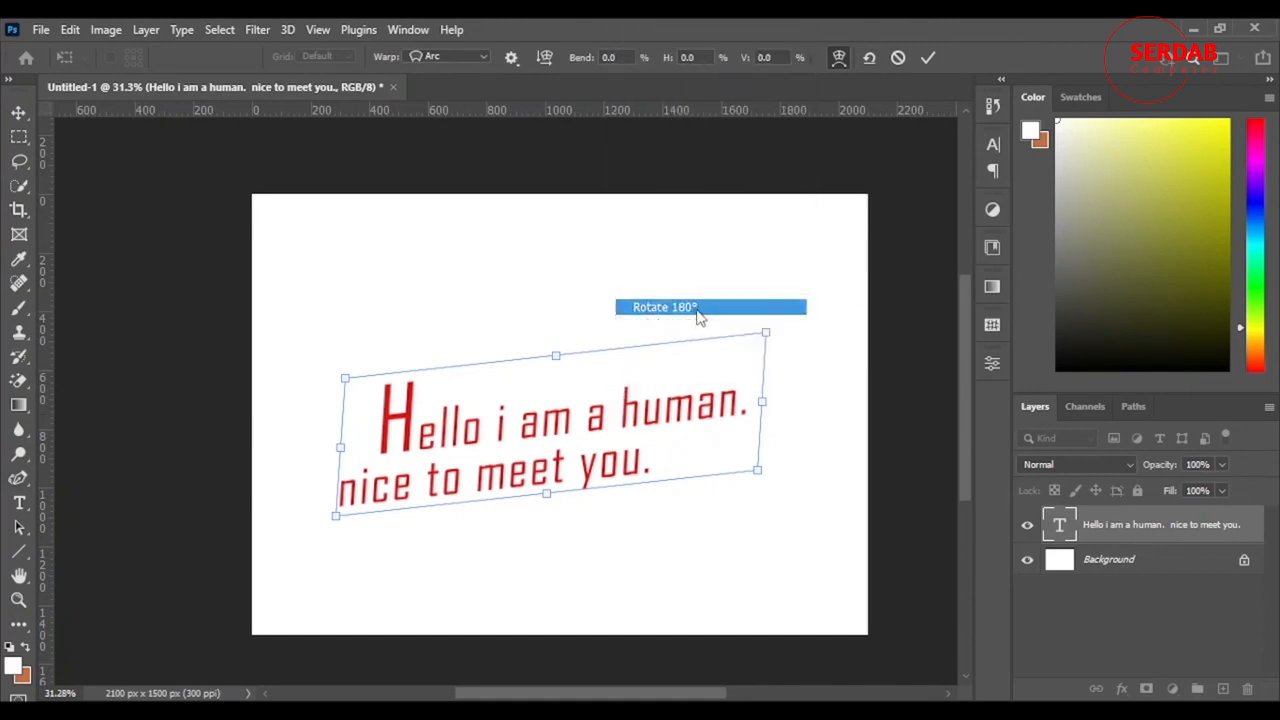
right_click(634, 388)
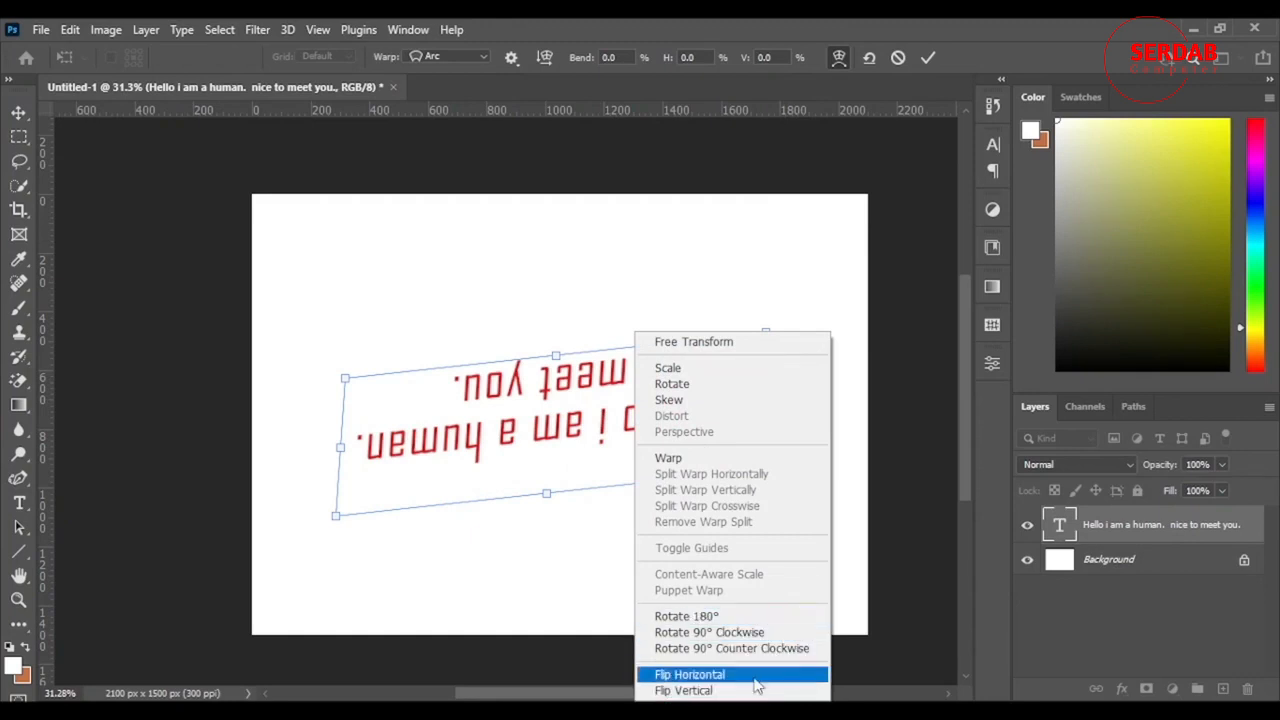
left_click(750, 675)
right_click(562, 385)
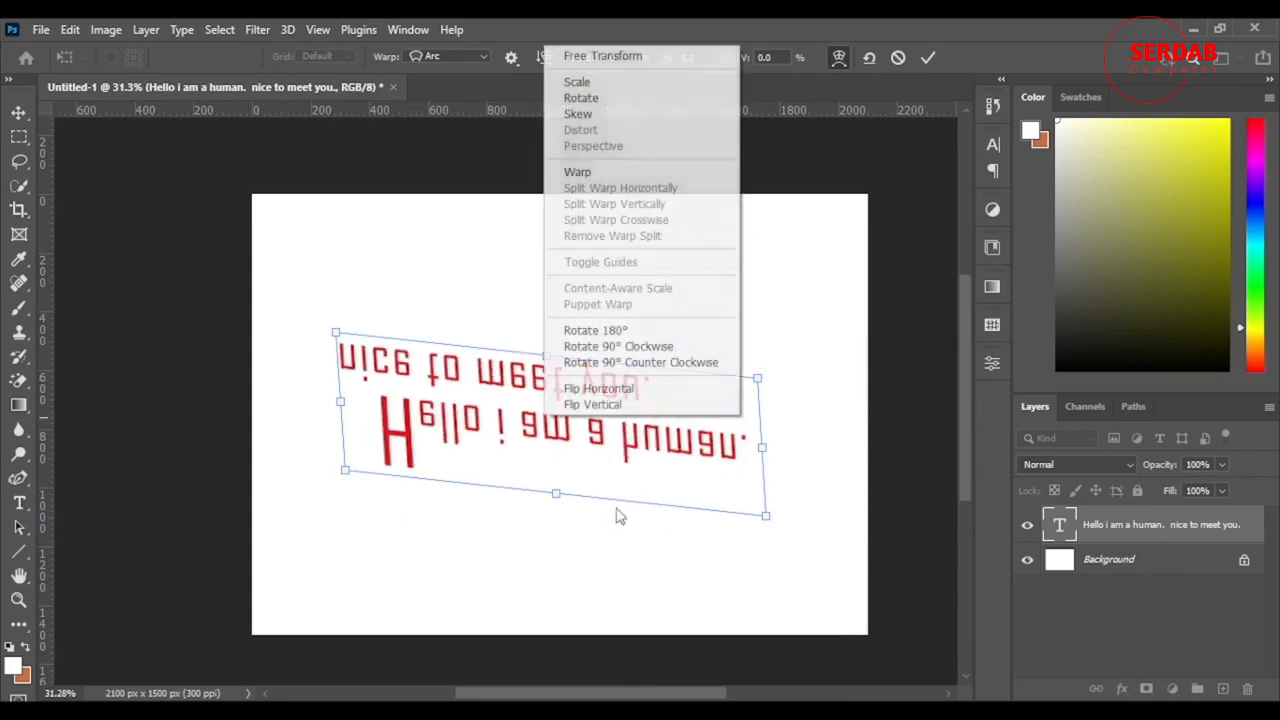
left_click(683, 409)
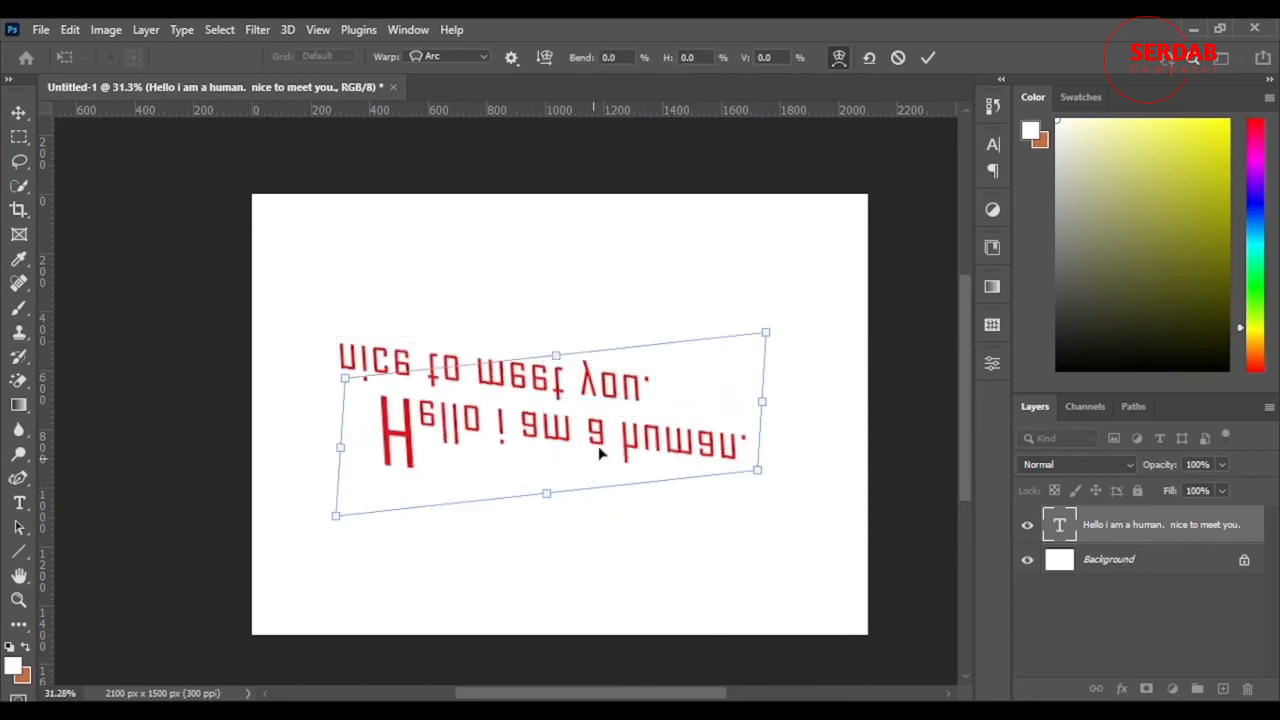
key("ctrl+z")
Step: Shift the text block slightly up and to the right, and set the Arc warp's bend to 5.2%
left_click_drag(617, 432, 645, 422)
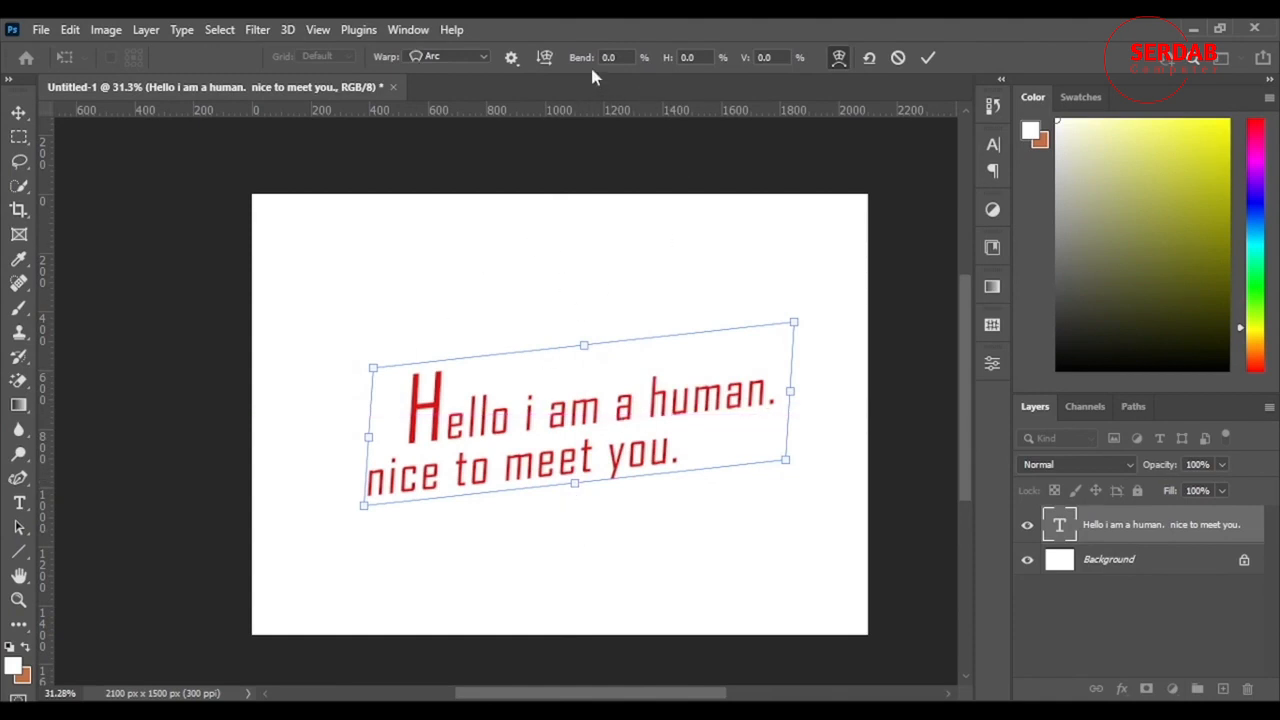
left_click_drag(583, 60, 630, 66)
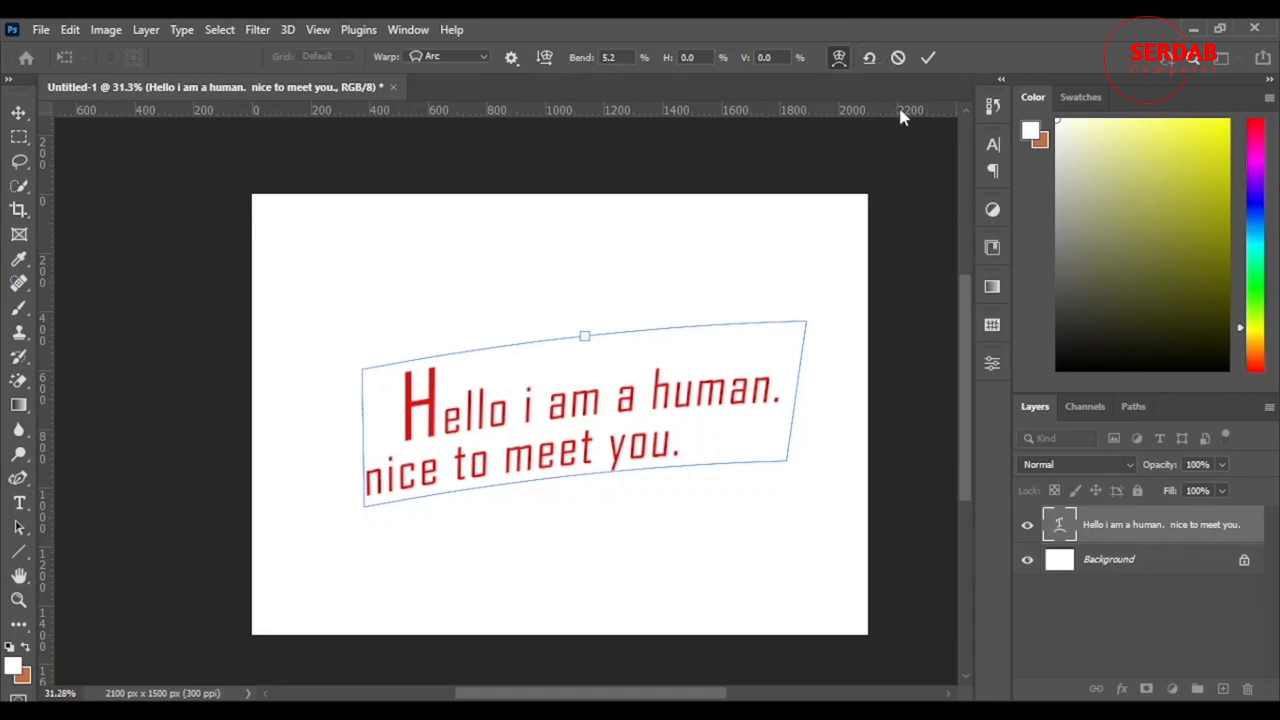
Step: Apply the Fish warp to the text with 54.8% bend, 5.4% horizontal and 7.1% vertical distortion
left_click(433, 57)
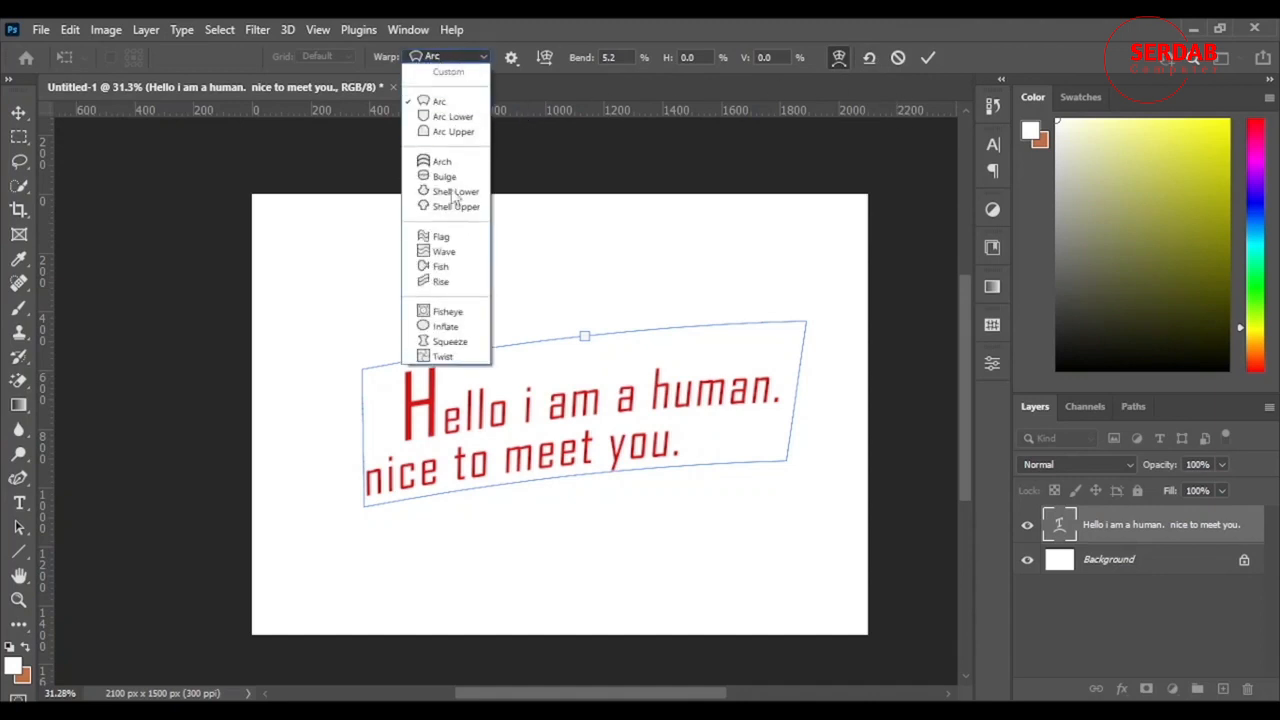
left_click(442, 266)
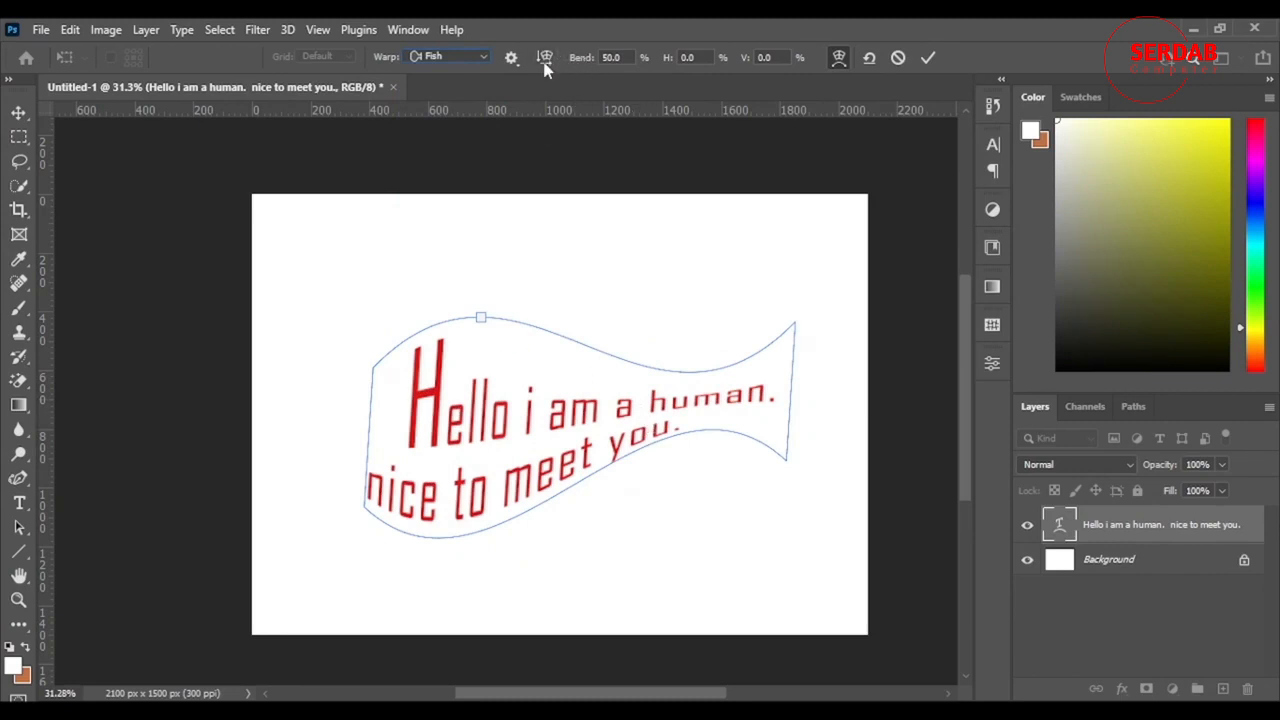
left_click_drag(582, 64, 820, 59)
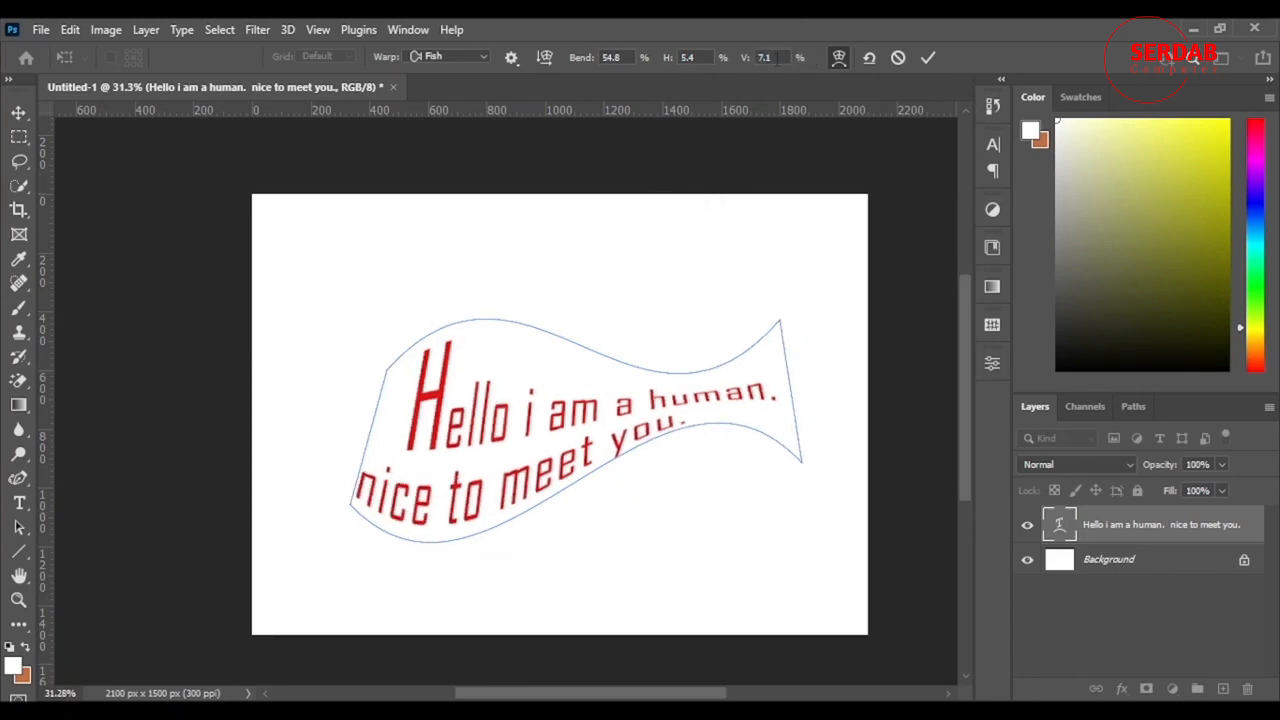
Step: Examine the warp guide options, including the guide color choices and the density setting
left_click(511, 58)
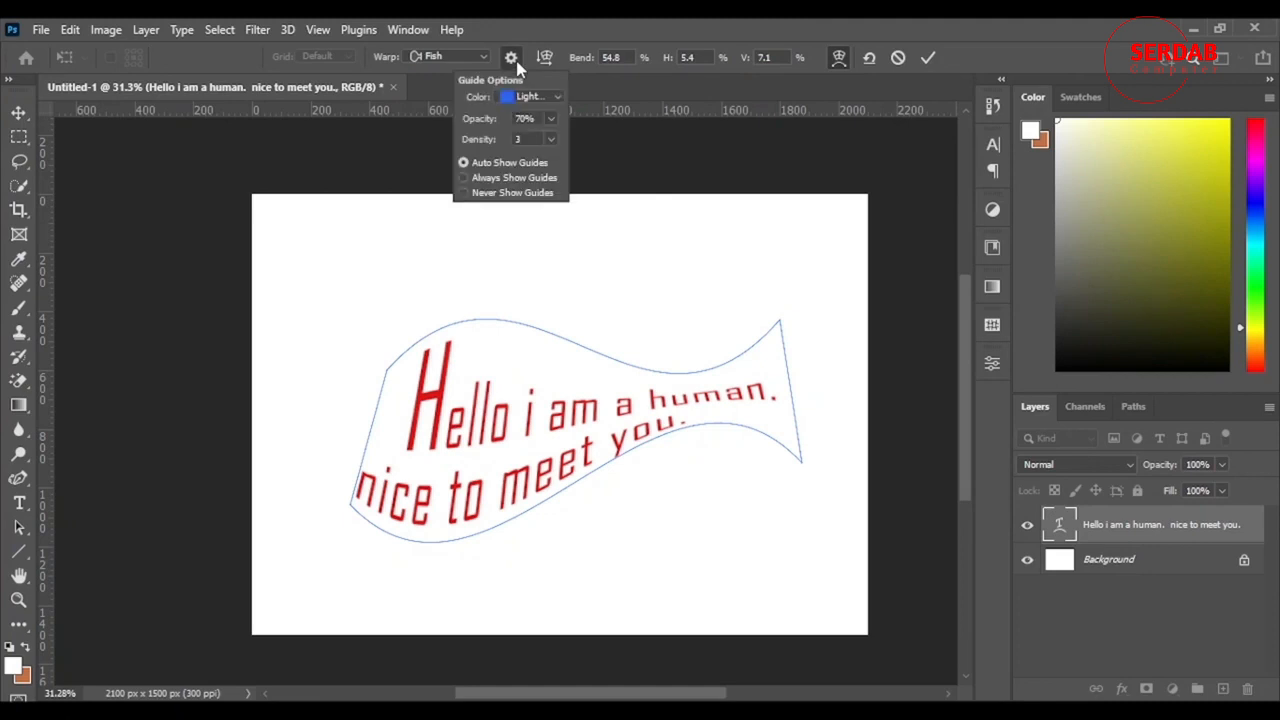
left_click(612, 28)
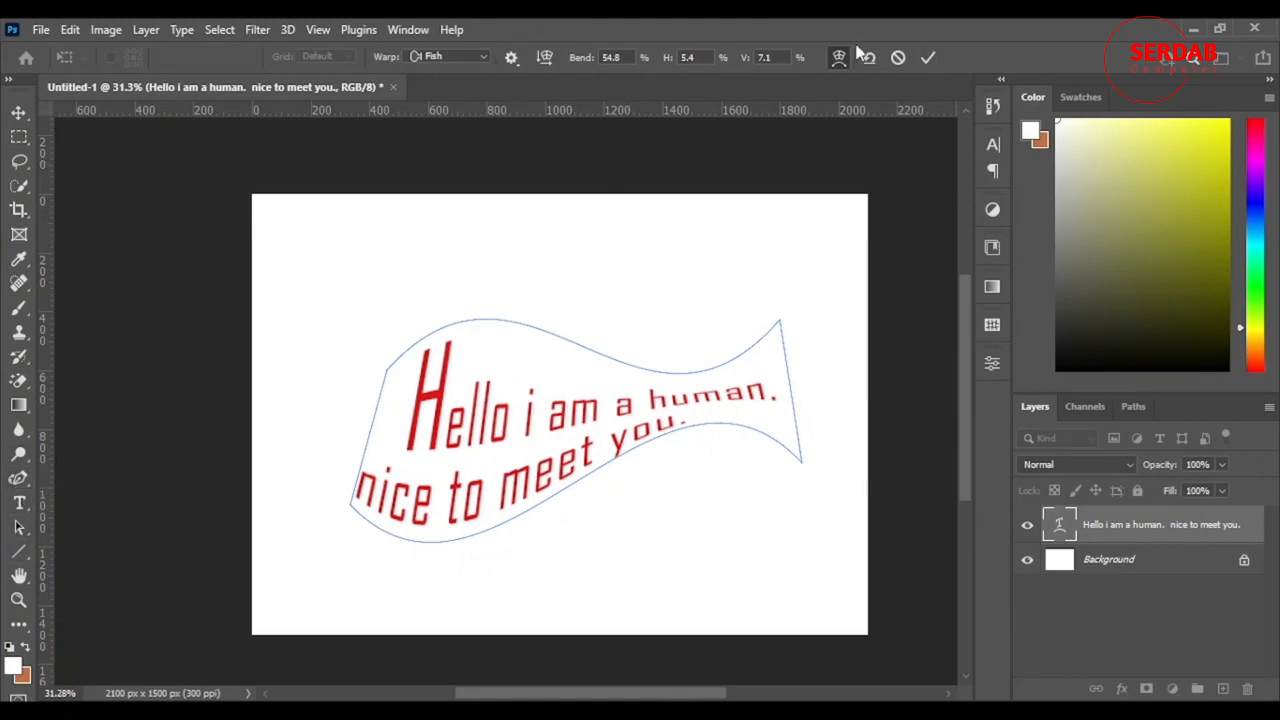
left_click(511, 58)
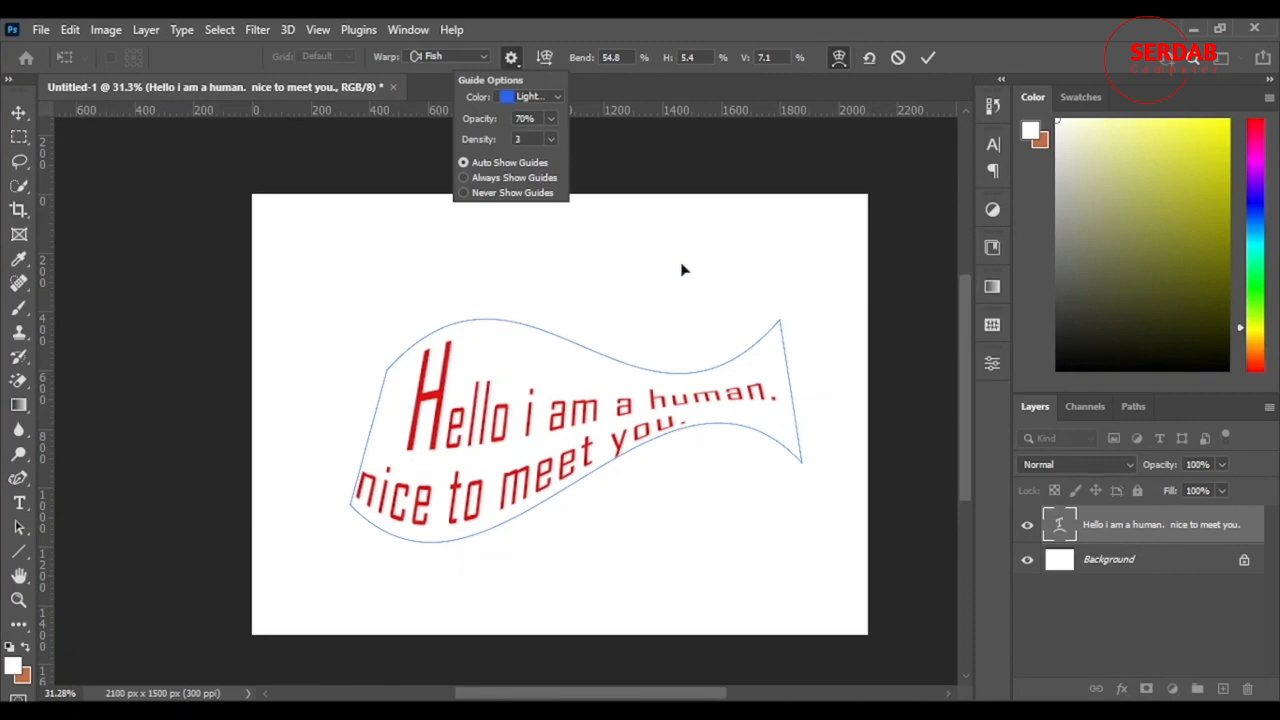
left_click(557, 97)
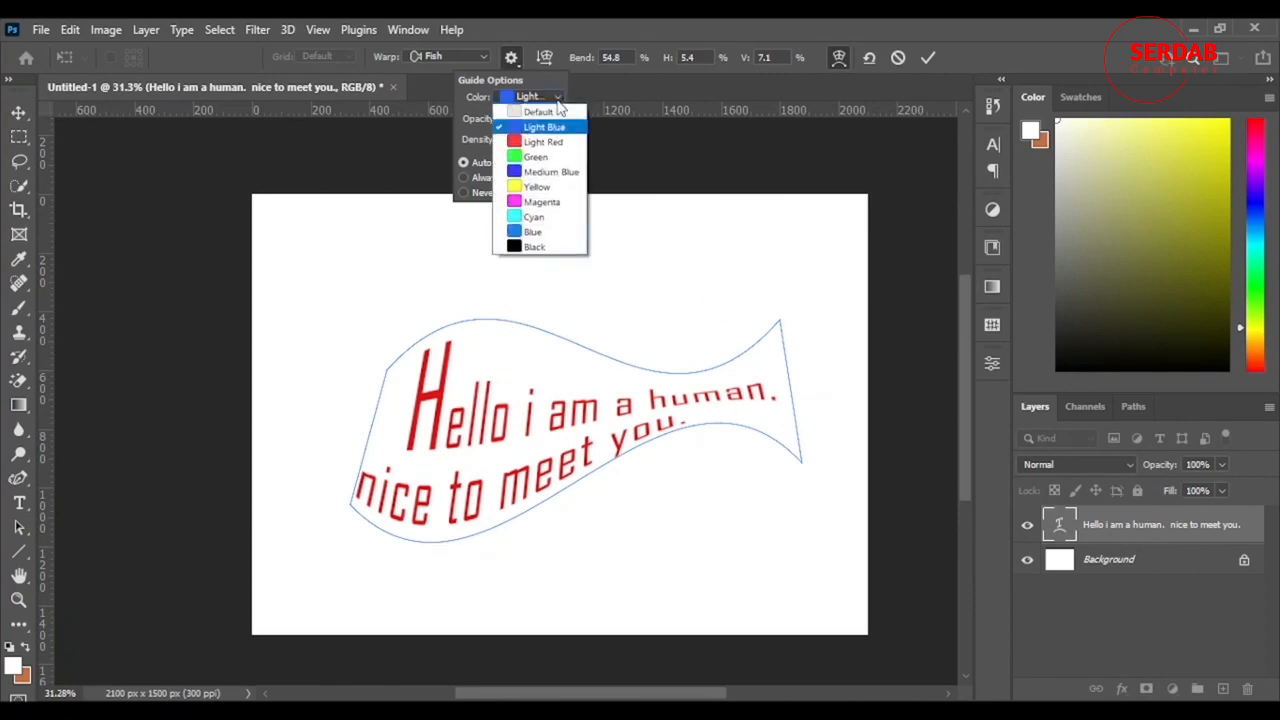
left_click(554, 81)
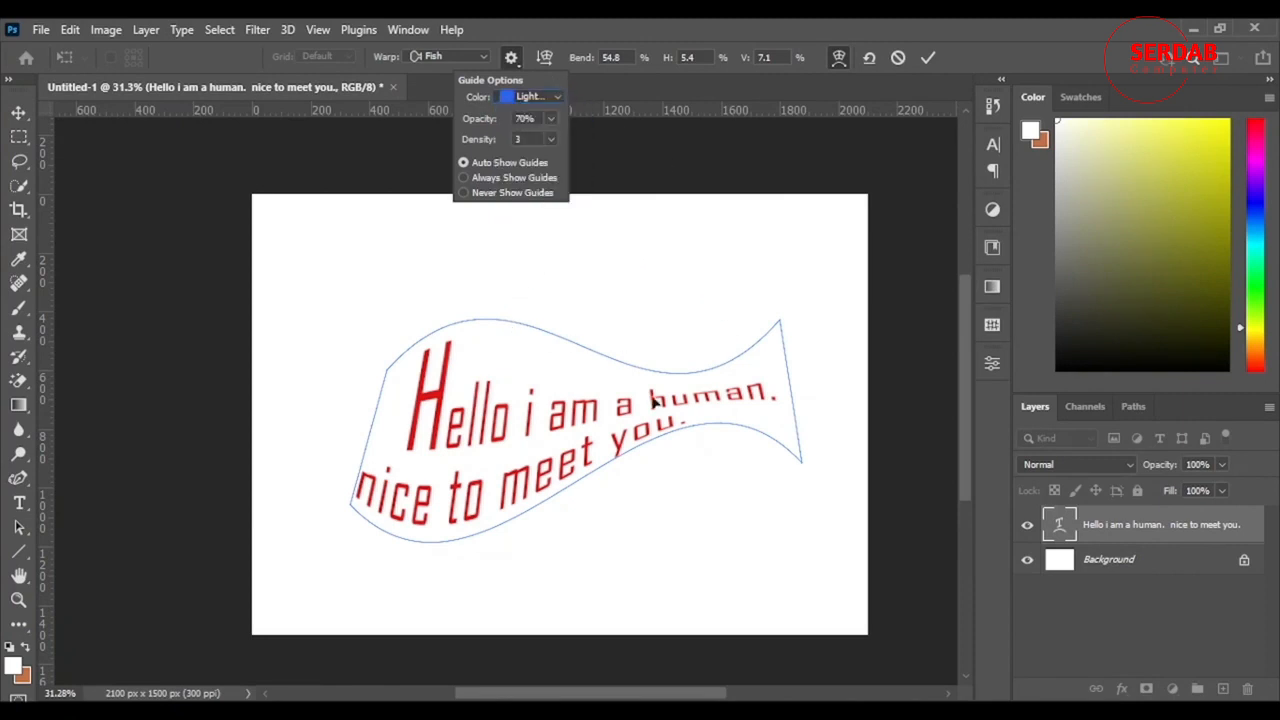
left_click(551, 139)
left_click(516, 161)
left_click_drag(505, 163, 489, 162)
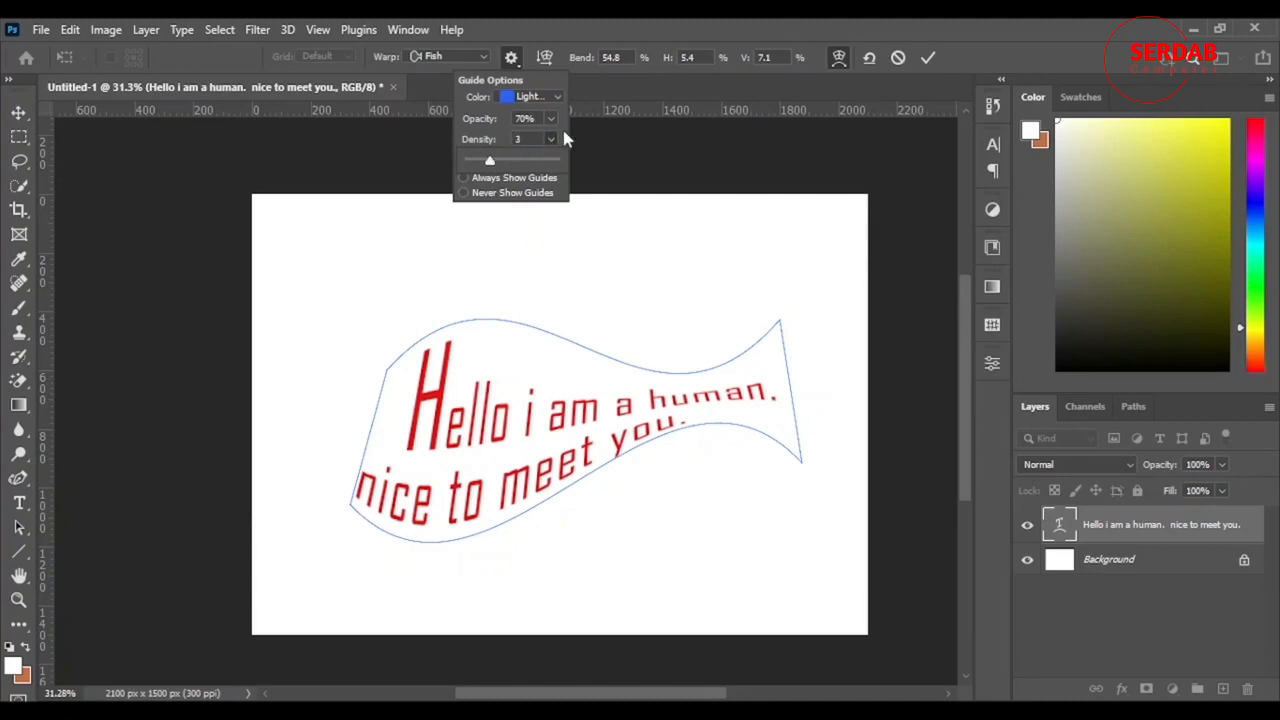
left_click(565, 139)
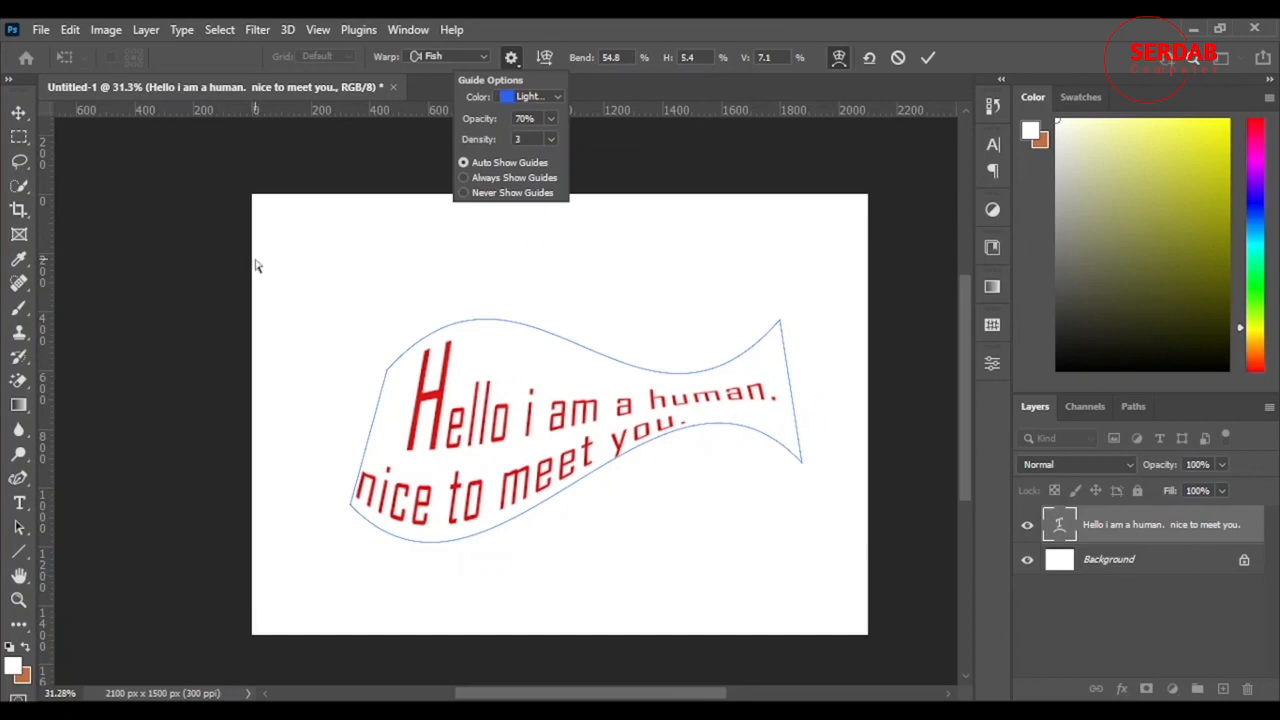
Step: Commit the warp transform and move the text layer toward the canvas's left side
left_click(928, 57)
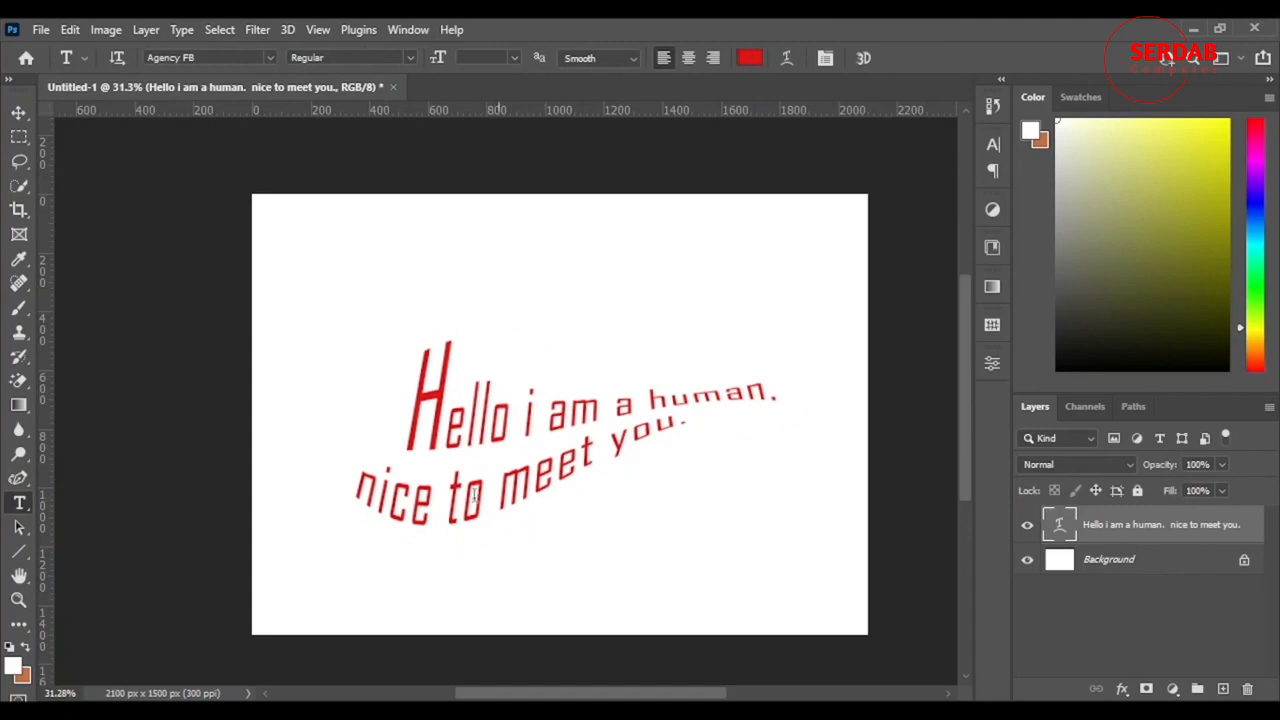
left_click(18, 115)
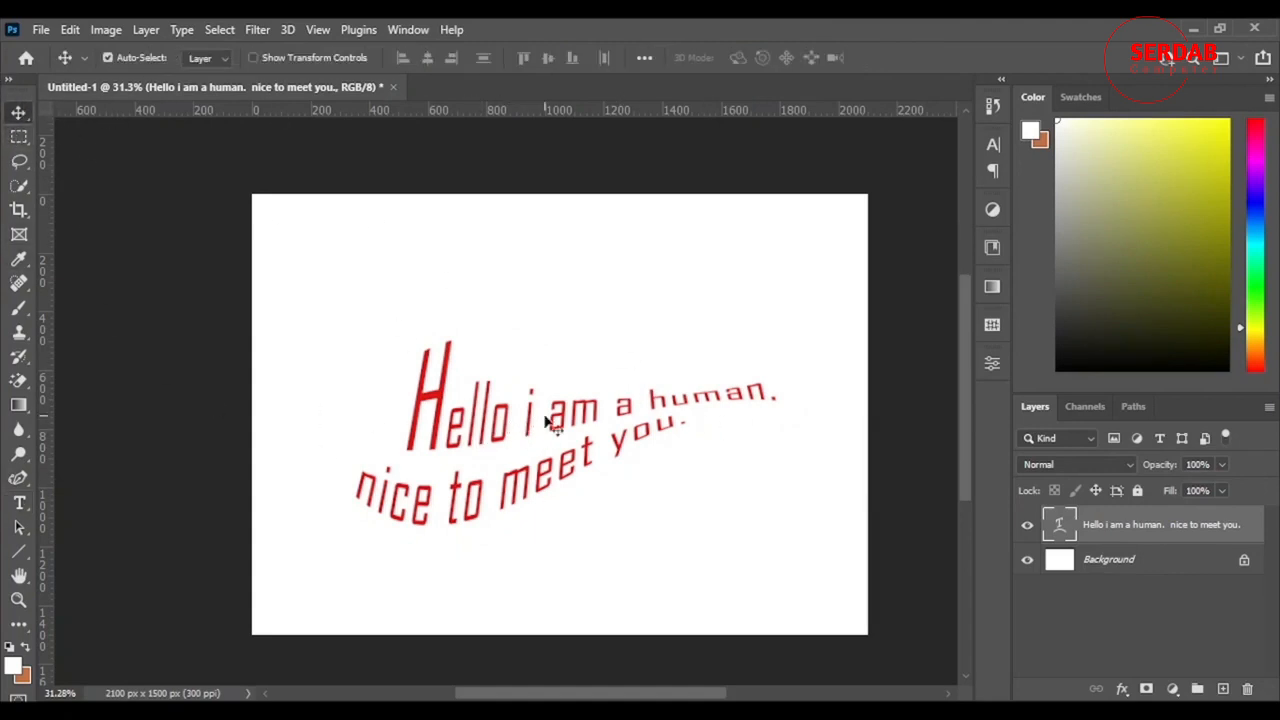
left_click_drag(530, 428, 449, 441)
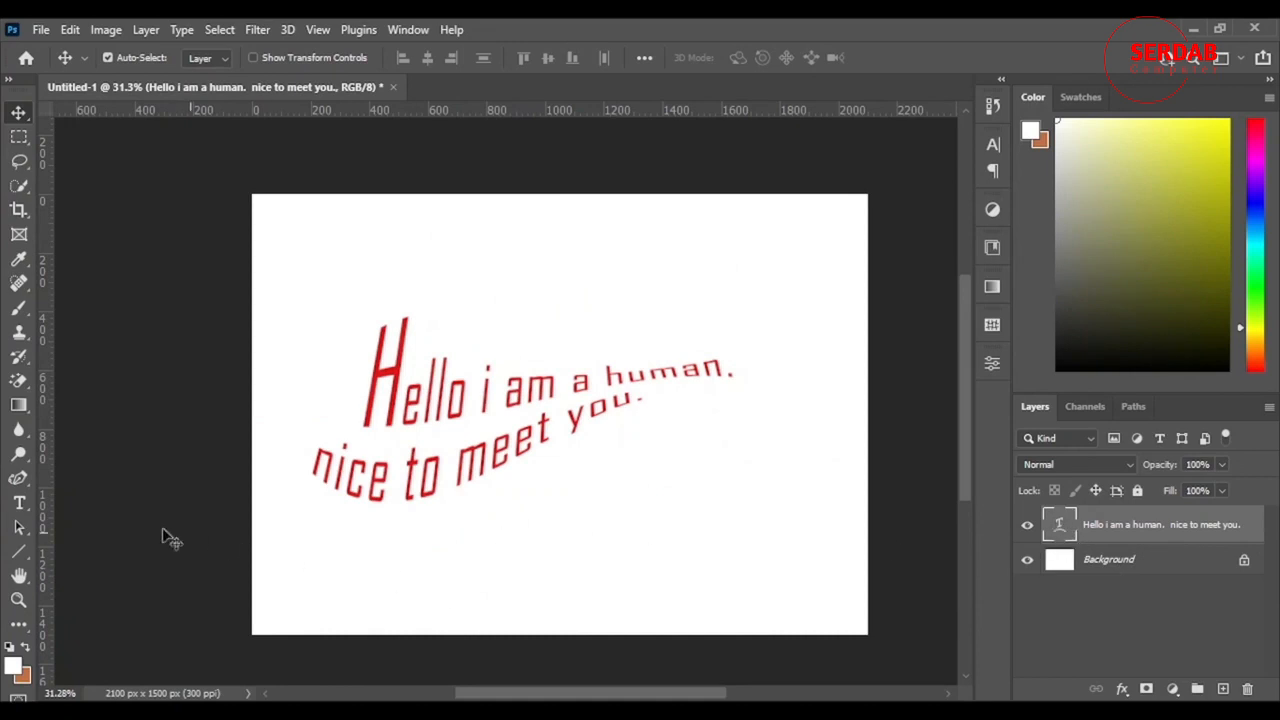
Step: Add a horizontal text layer reading "hello" at 67 pt near the canvas's lower-right corner
left_click(19, 503)
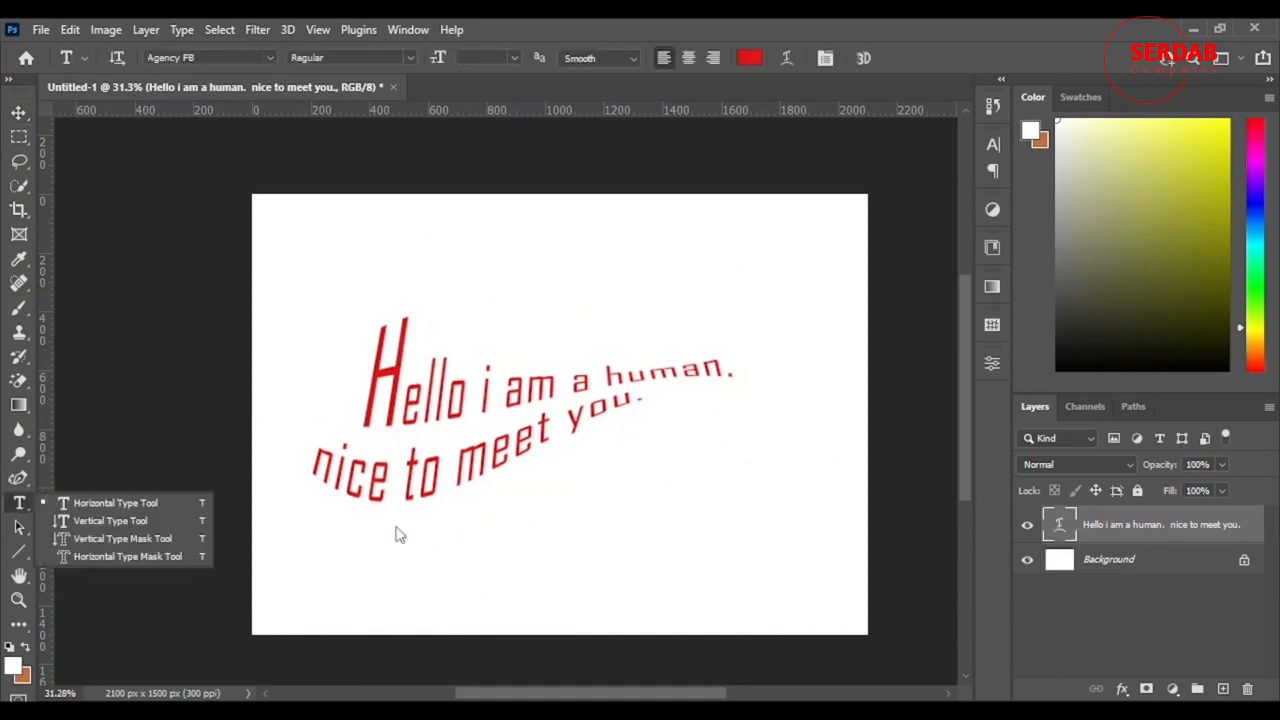
left_click(15, 509)
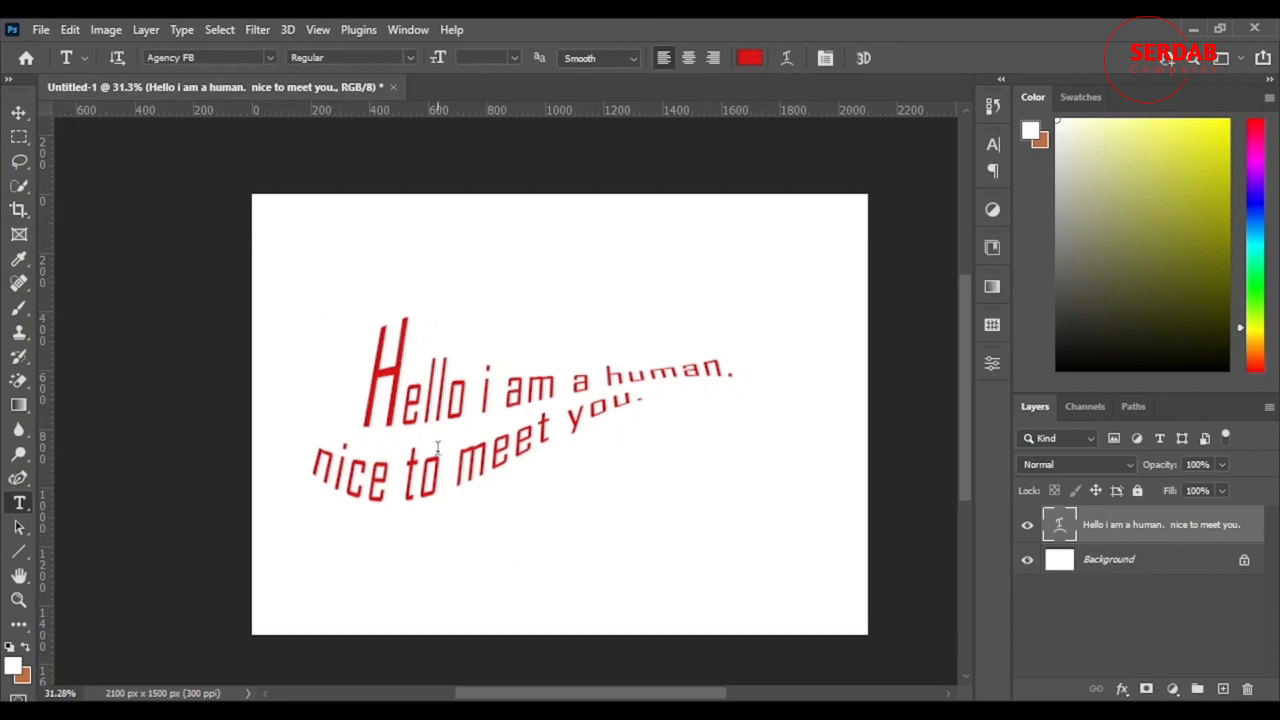
left_click(524, 560)
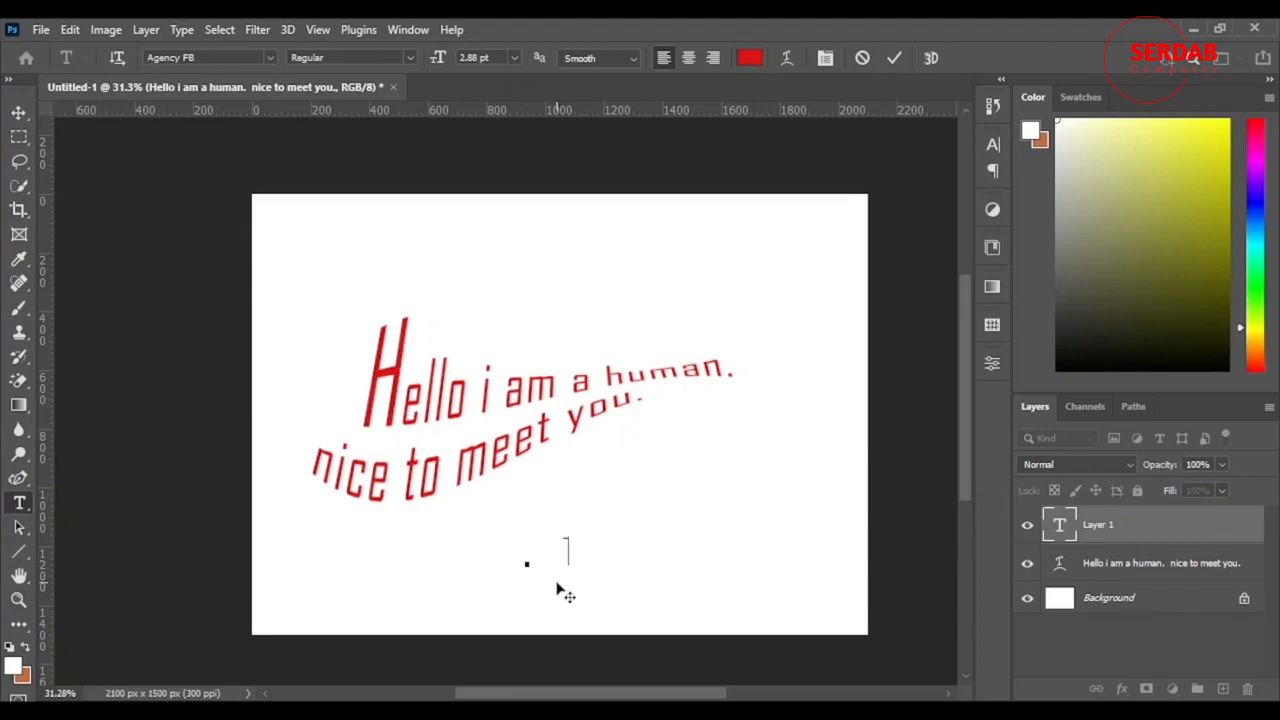
left_click_drag(557, 585, 808, 586)
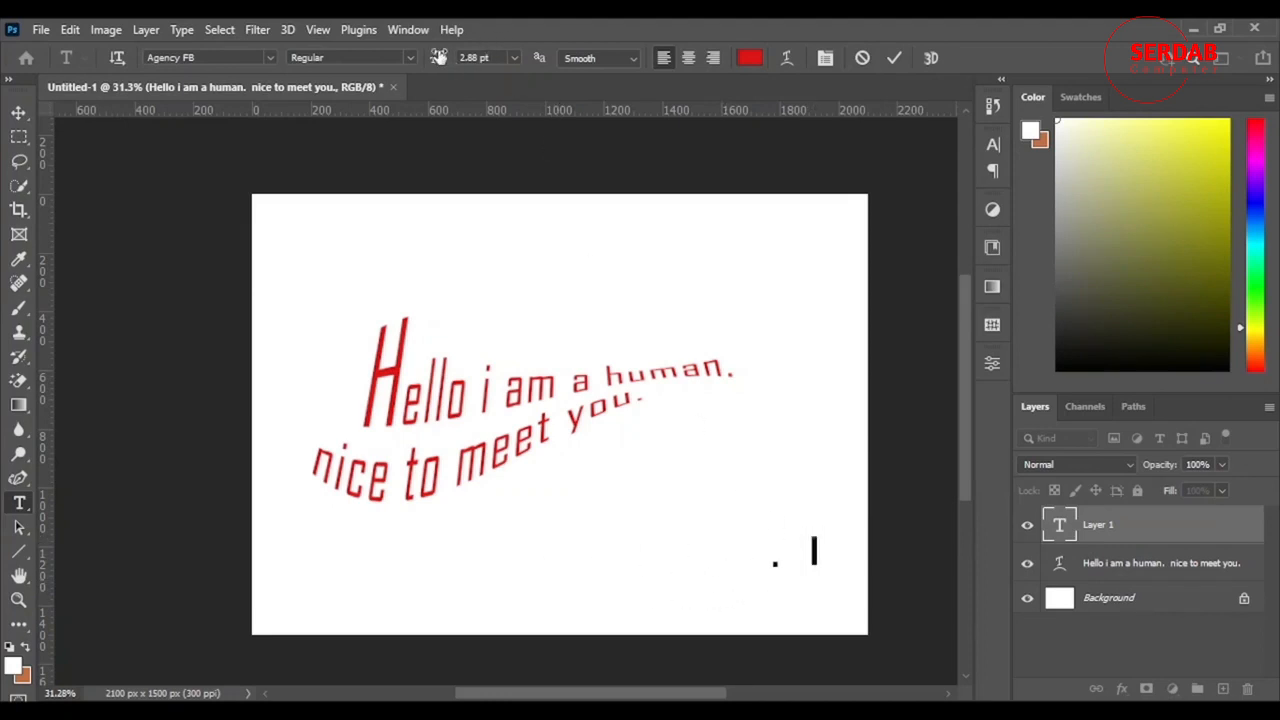
left_click_drag(438, 57, 500, 106)
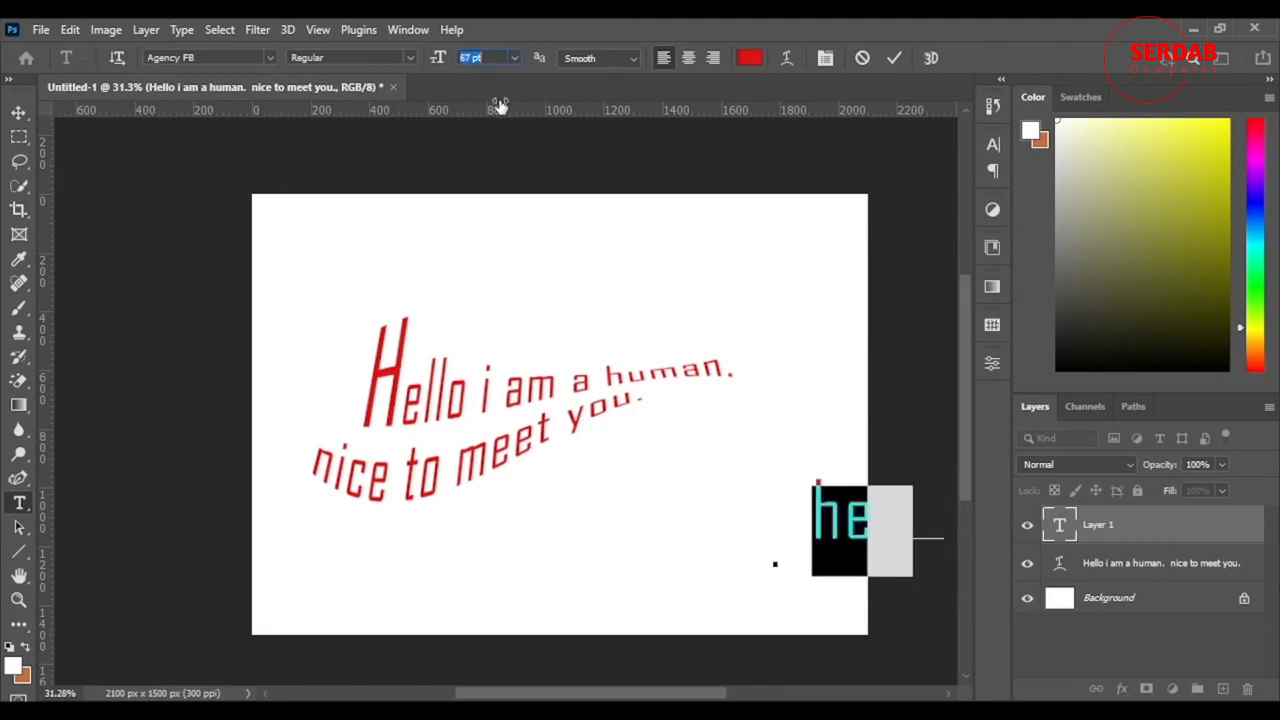
mouse_move(849, 613)
left_mouse_down()
mouse_move(716, 603)
mouse_move(709, 620)
mouse_move(711, 600)
mouse_move(736, 622)
left_mouse_up()
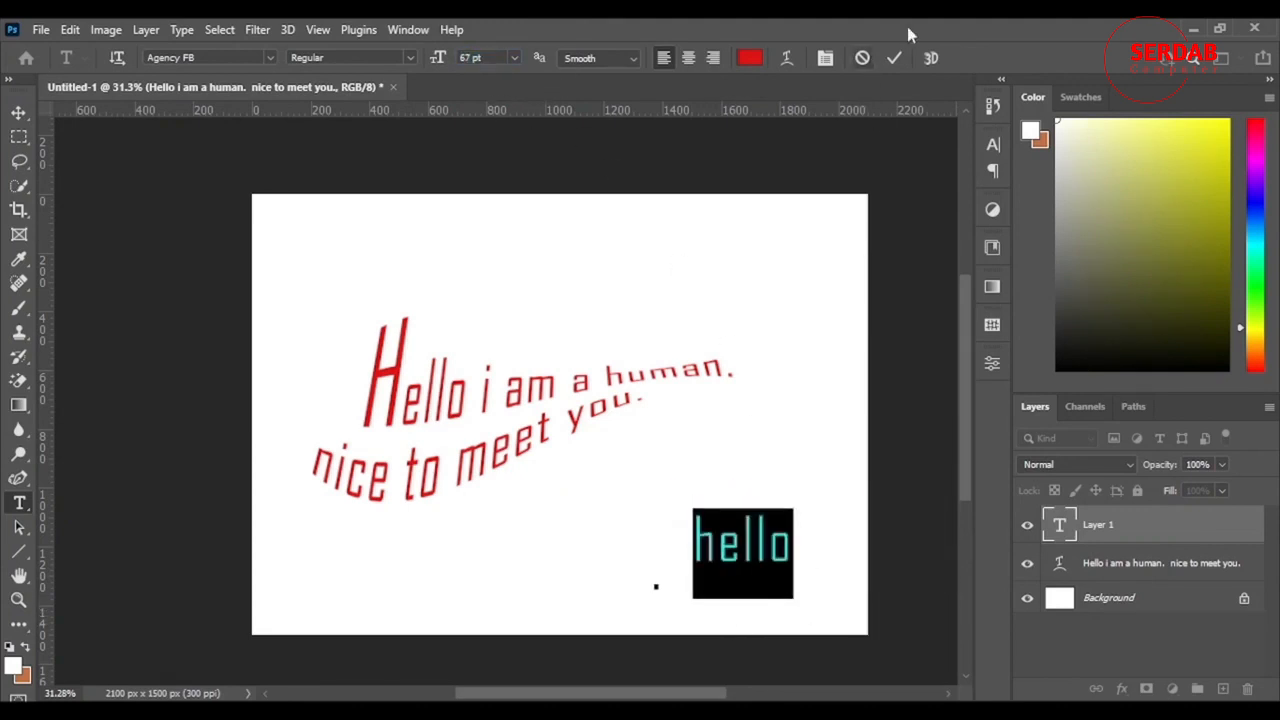
left_click(894, 57)
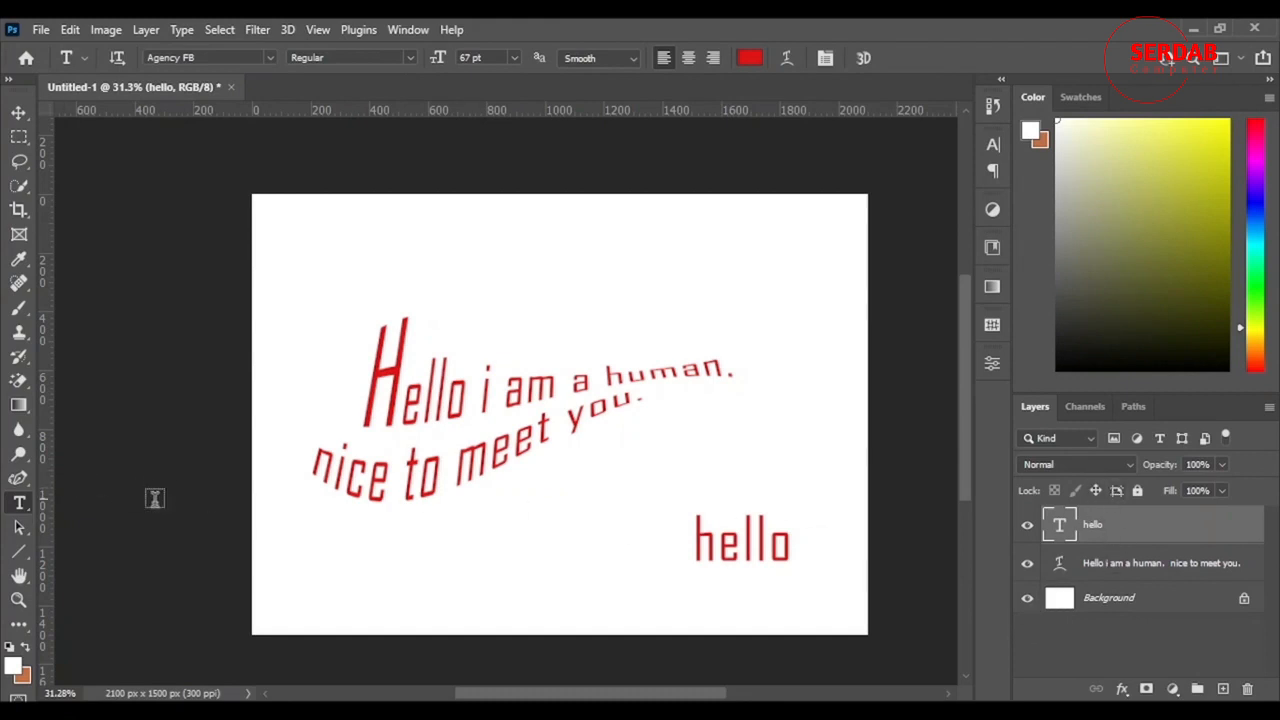
Step: Delete the "hello" text layer and the warped two-line text layer
key("Delete")
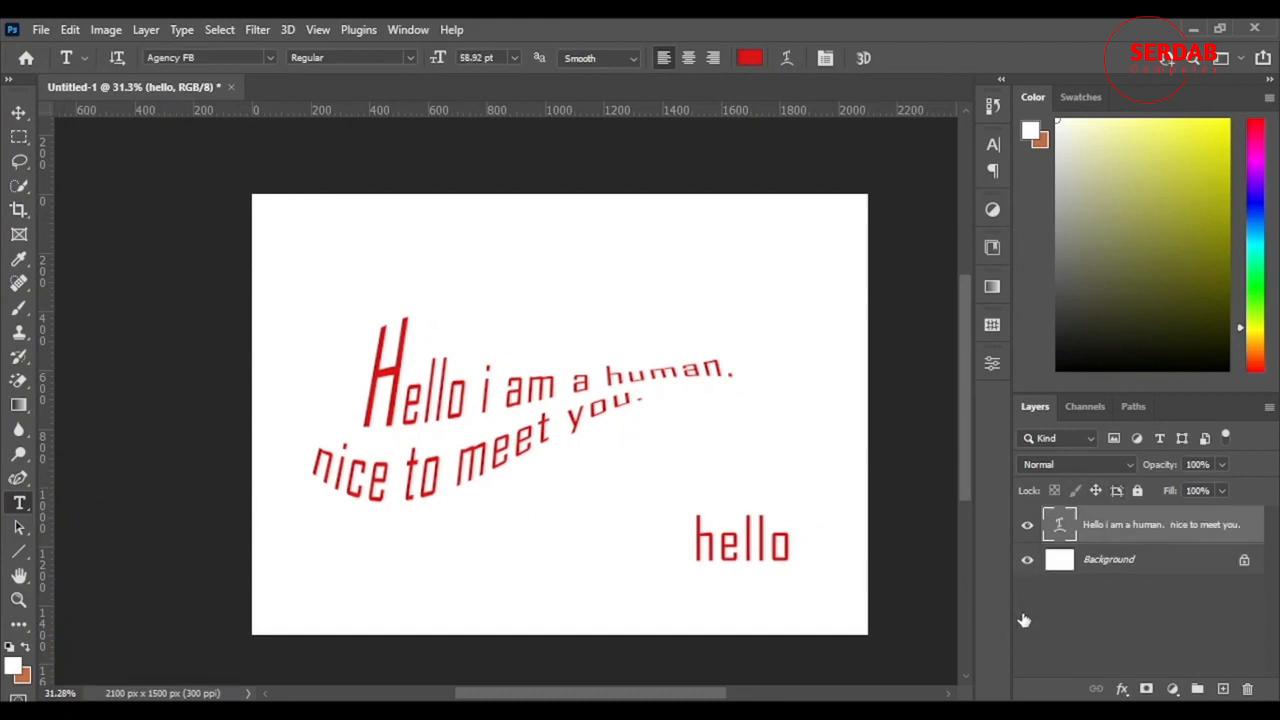
key("Delete")
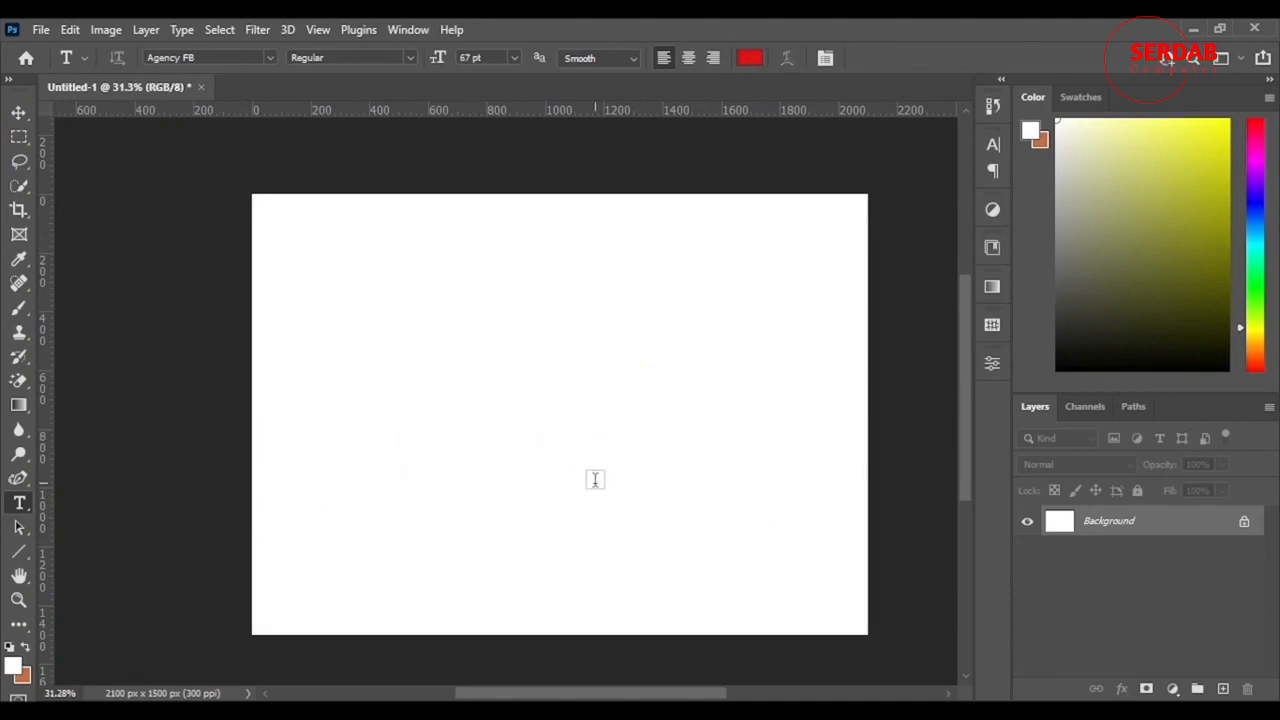
Step: Add vertical text reading "Hello" in the left part of the canvas with the Vertical Type tool
right_click(19, 503)
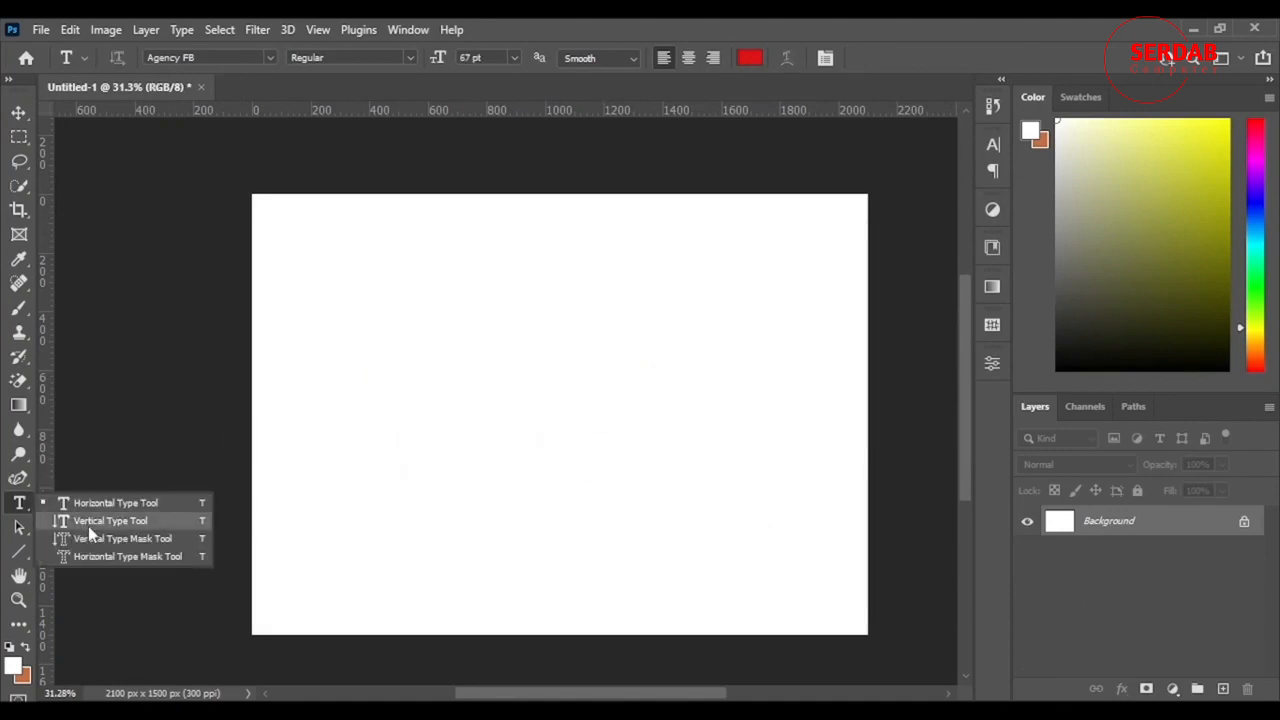
left_click(88, 524)
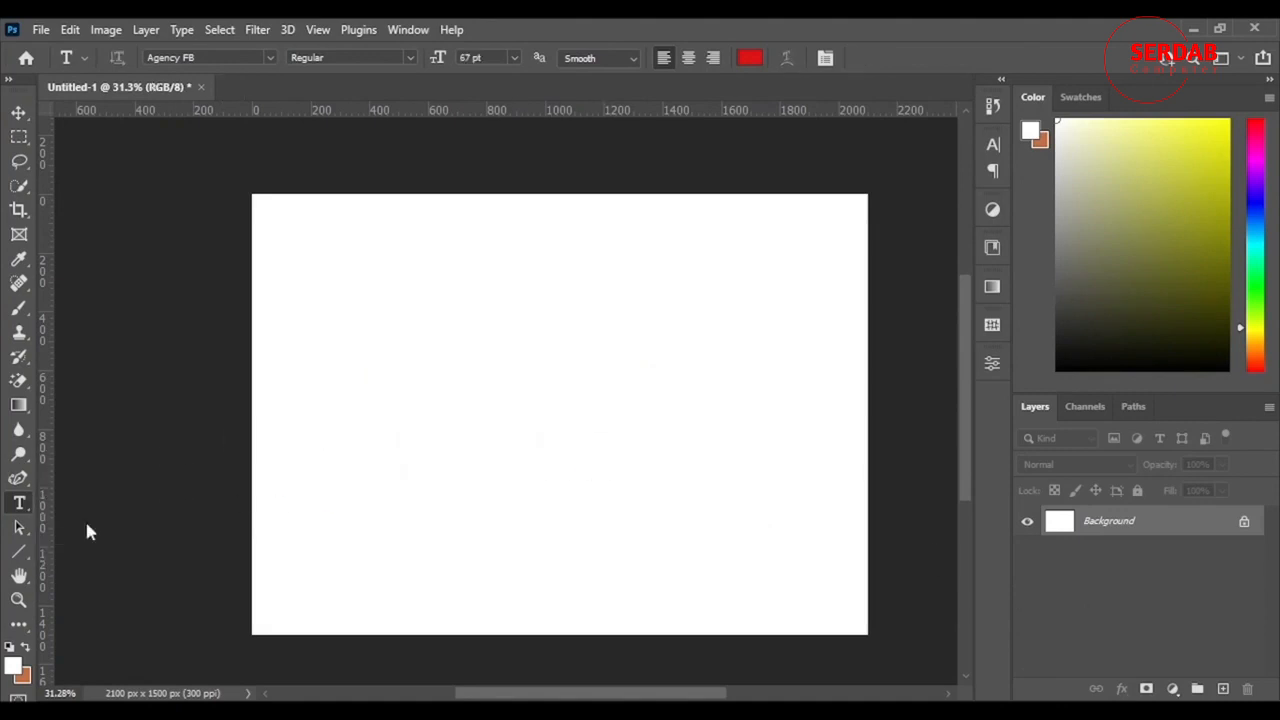
left_click(369, 238)
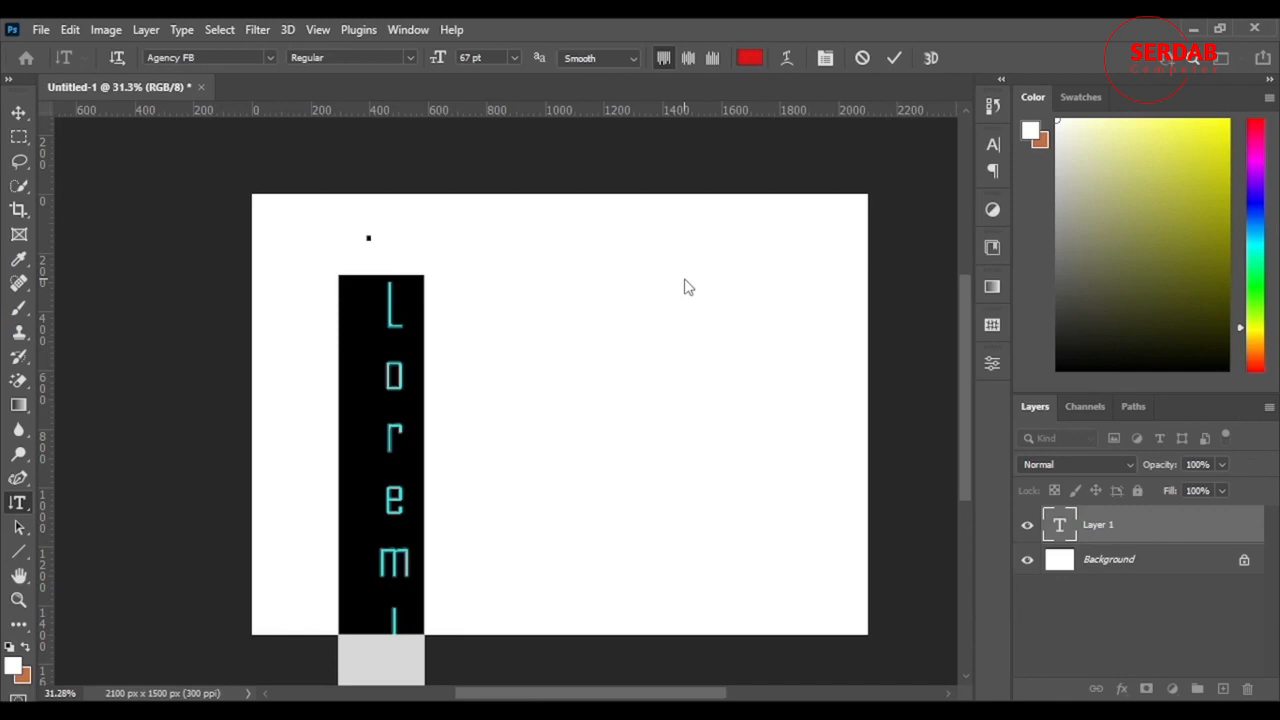
type("Hello")
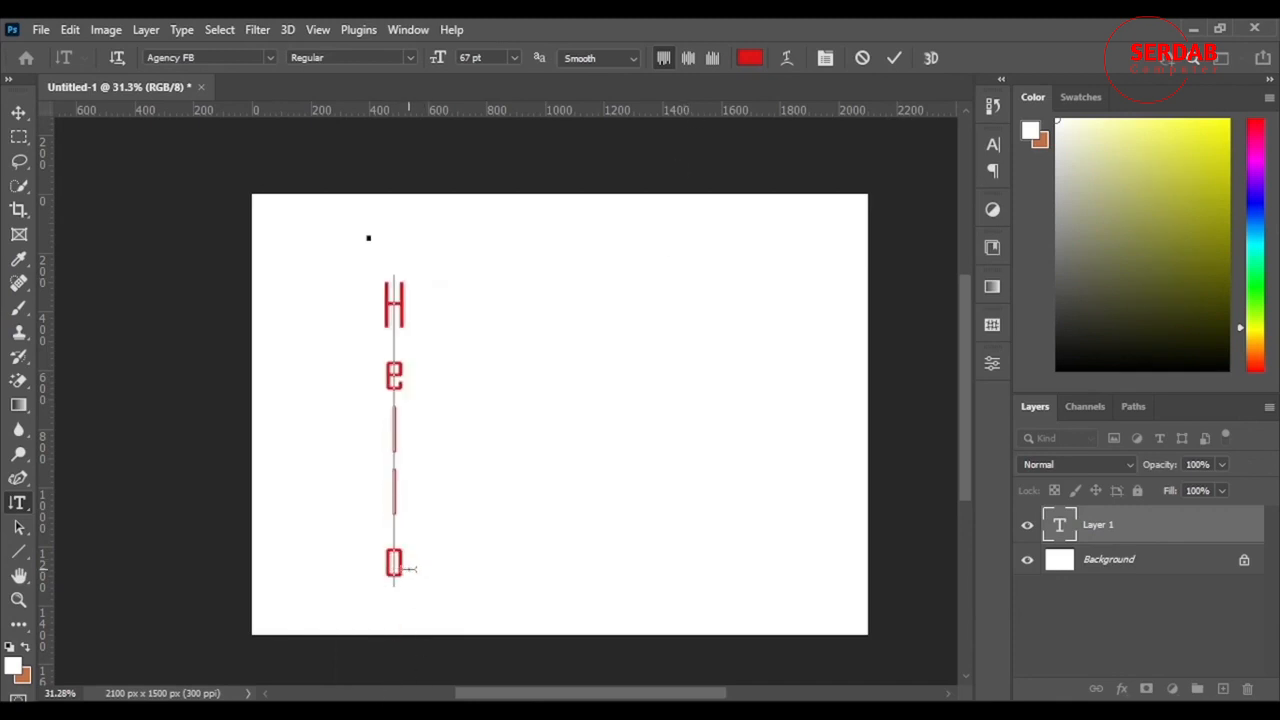
Step: Set the tracking of the whole vertical word to -40 and commit the text
left_click_drag(396, 581, 390, 265)
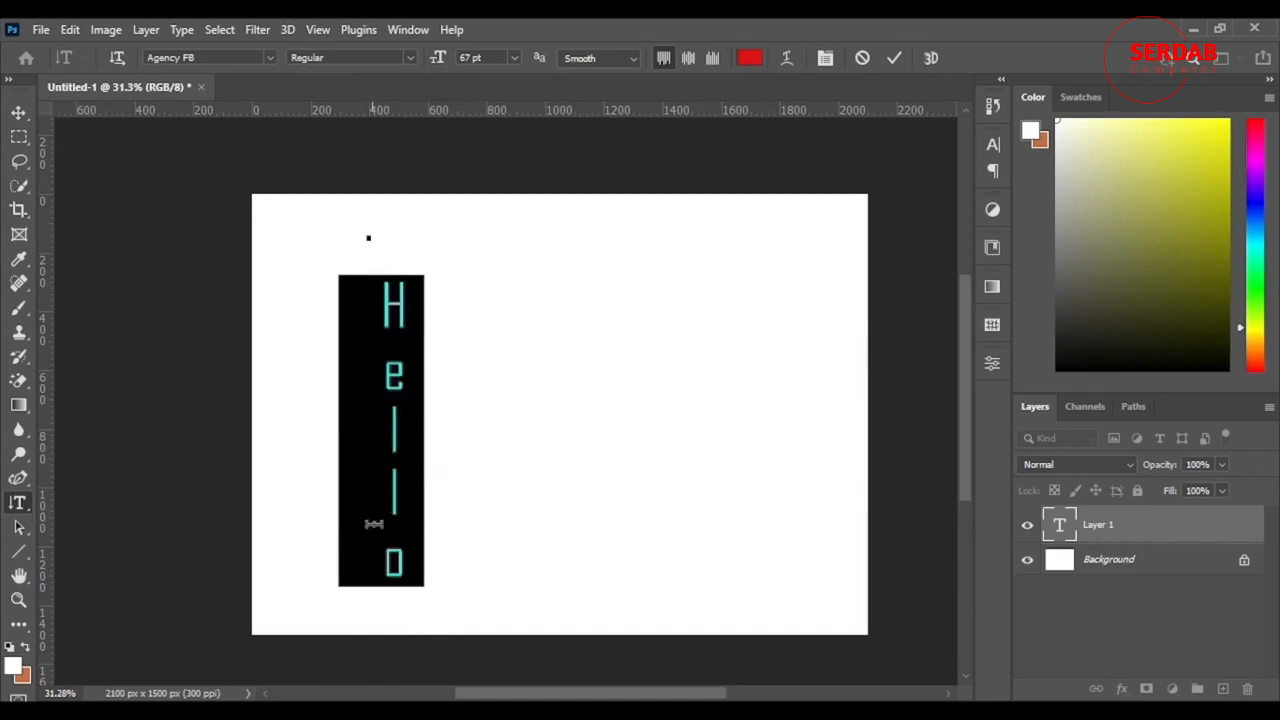
key("ctrl+t")
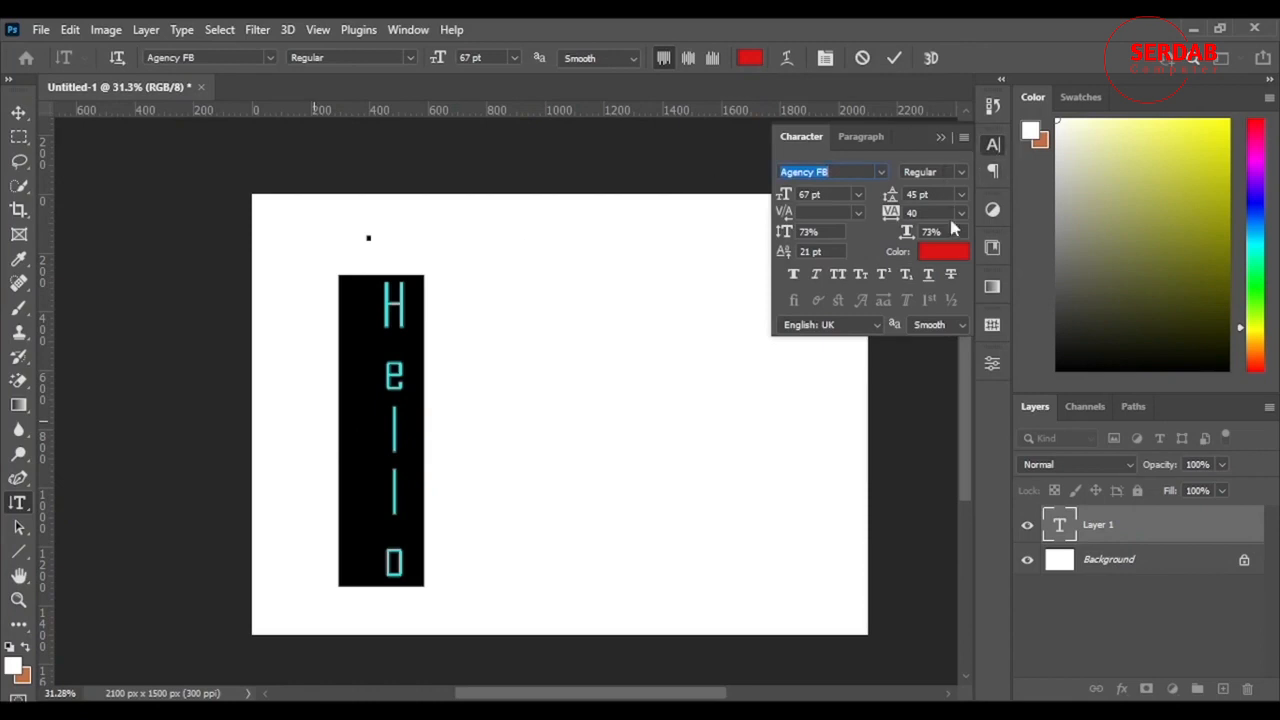
left_click_drag(893, 215, 890, 215)
key("Return")
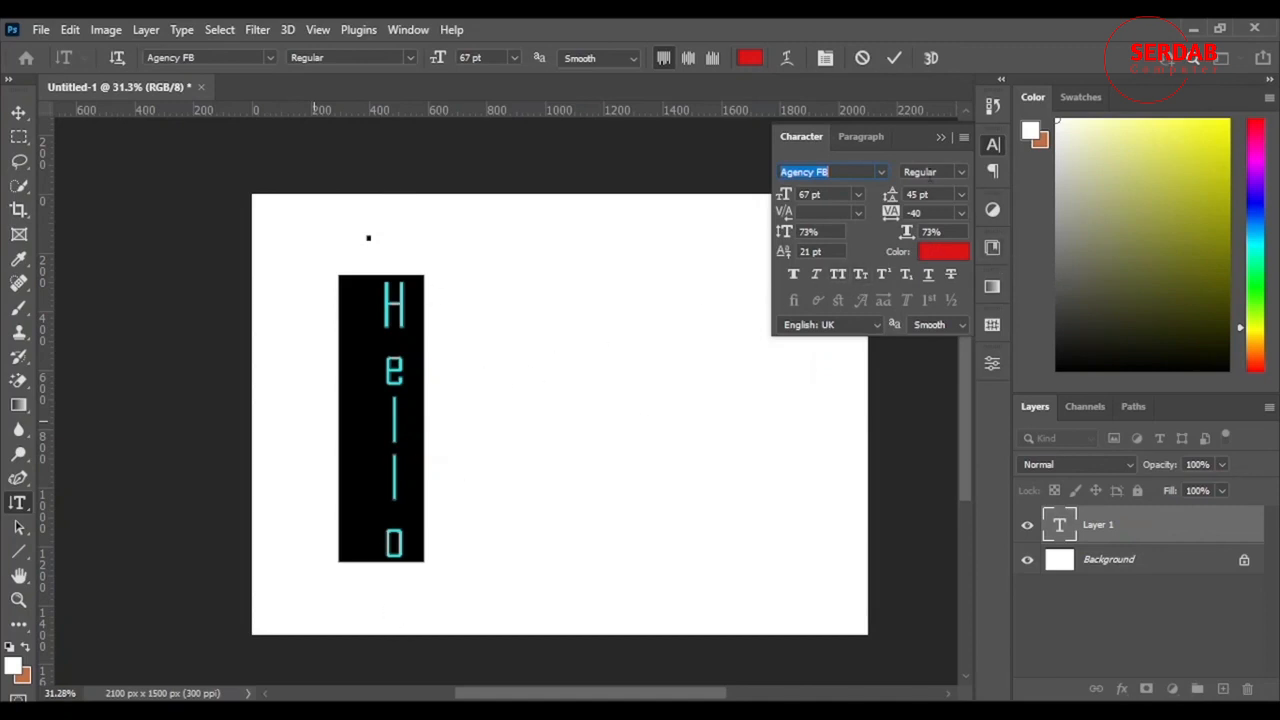
left_click(939, 137)
key("ctrl+Return")
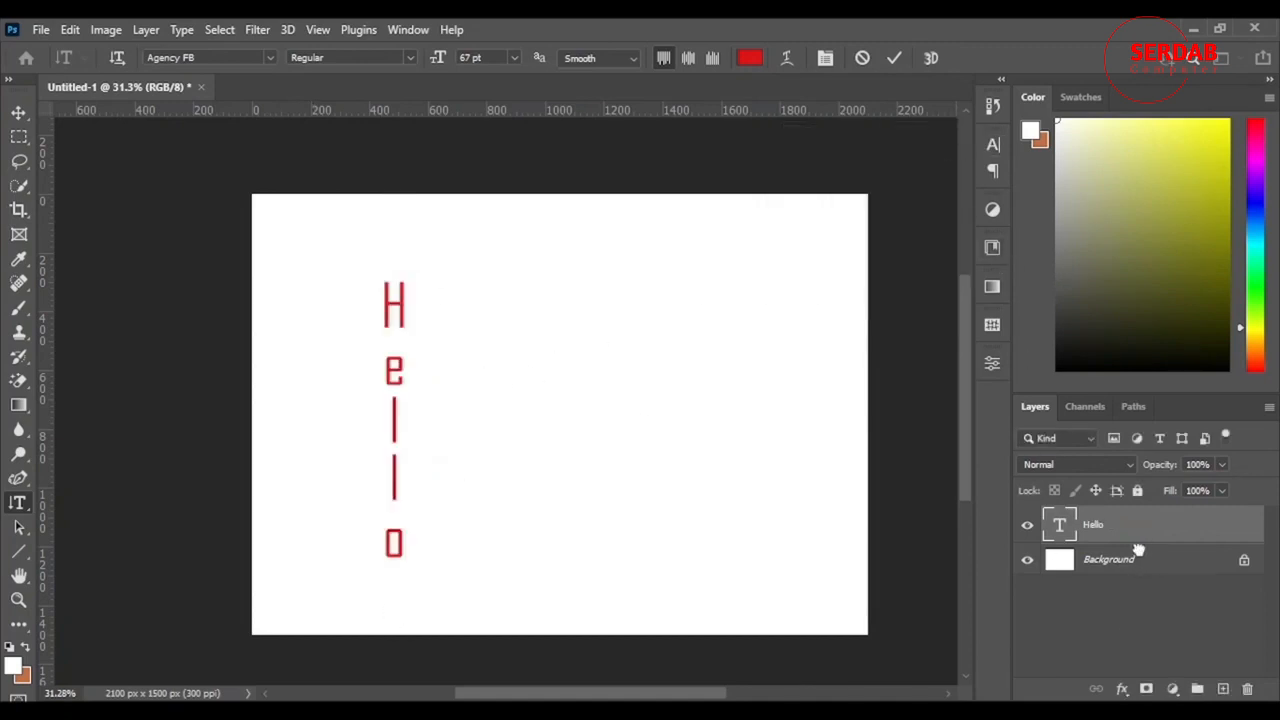
Step: Delete the vertical "Hello" text layer
left_click(1196, 560)
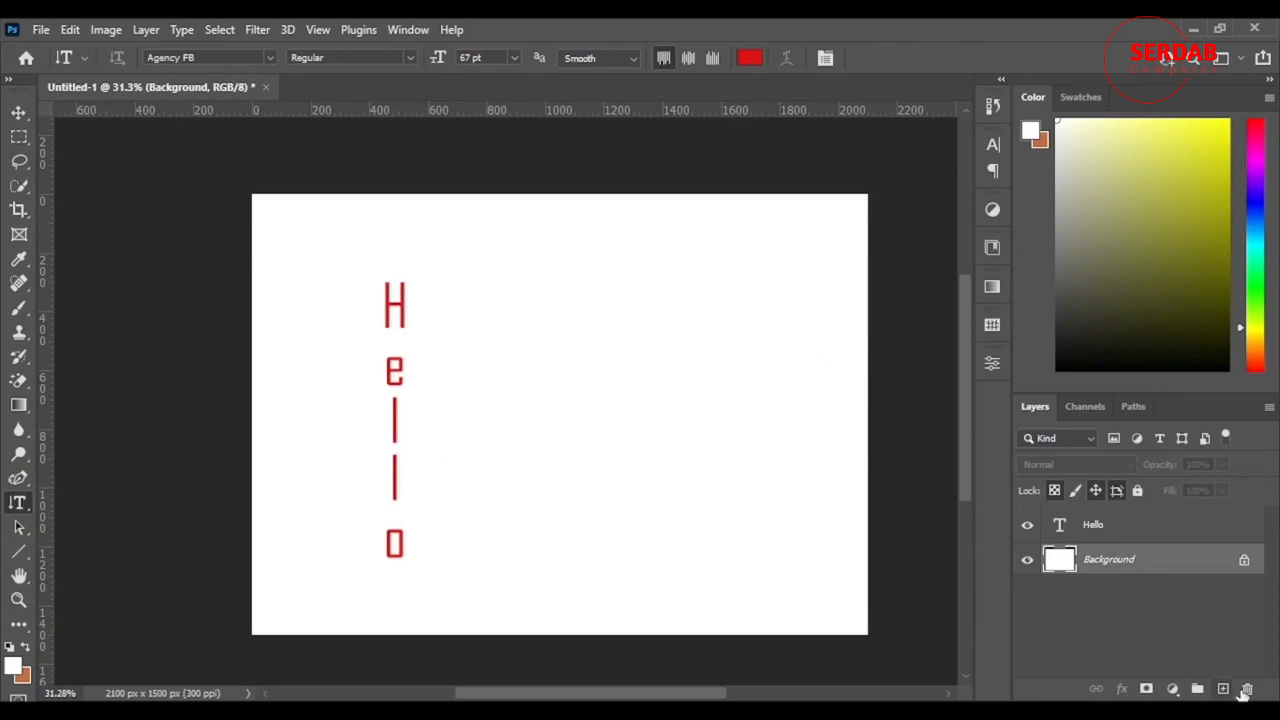
left_click(1210, 537)
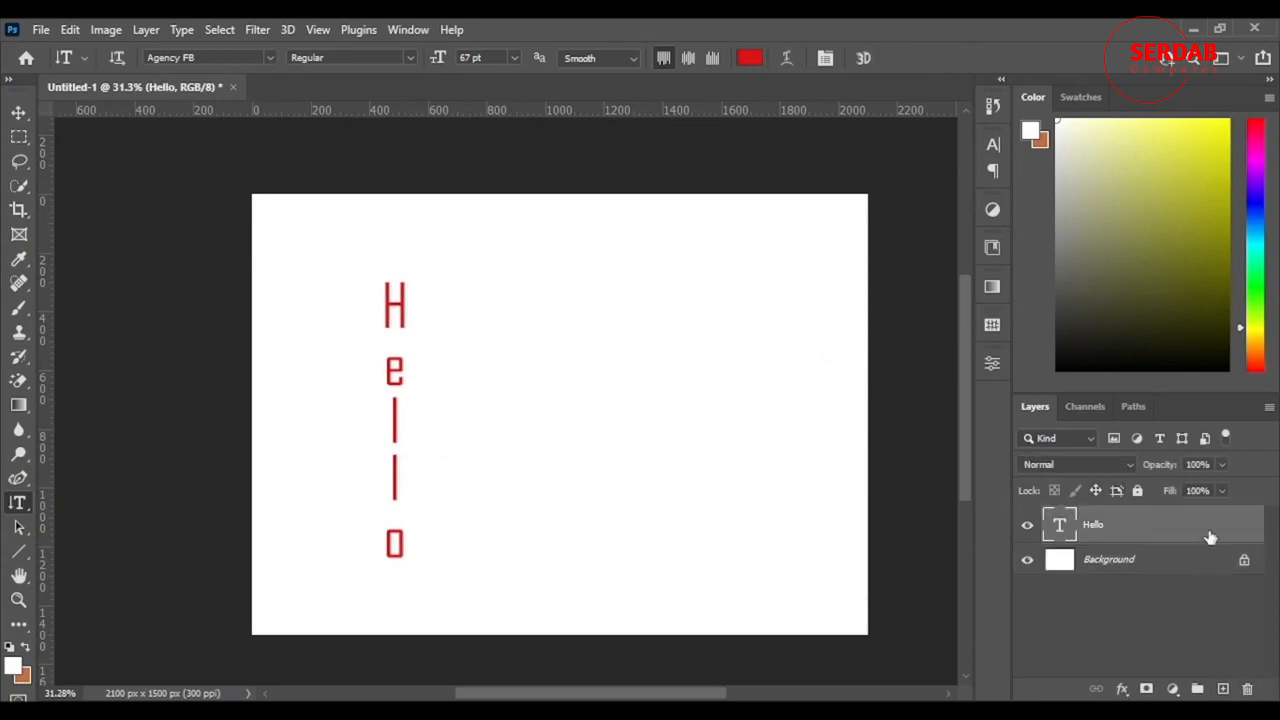
left_click(1248, 689)
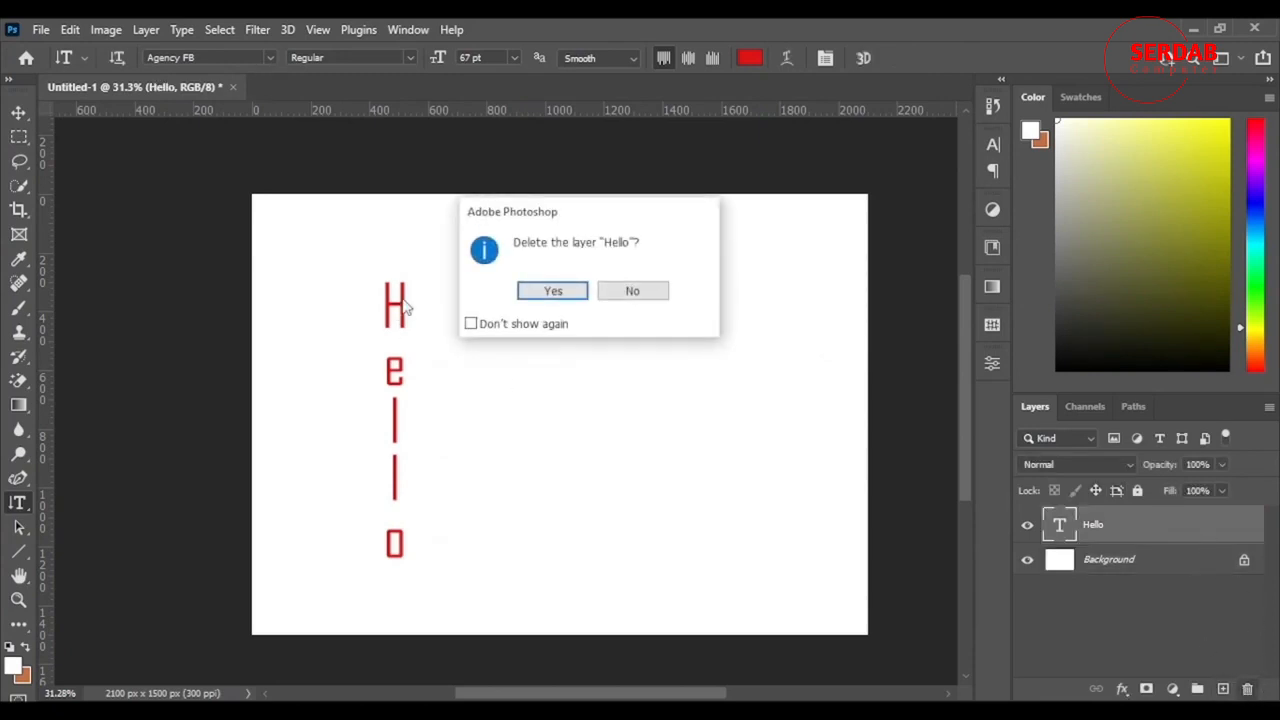
left_click(533, 293)
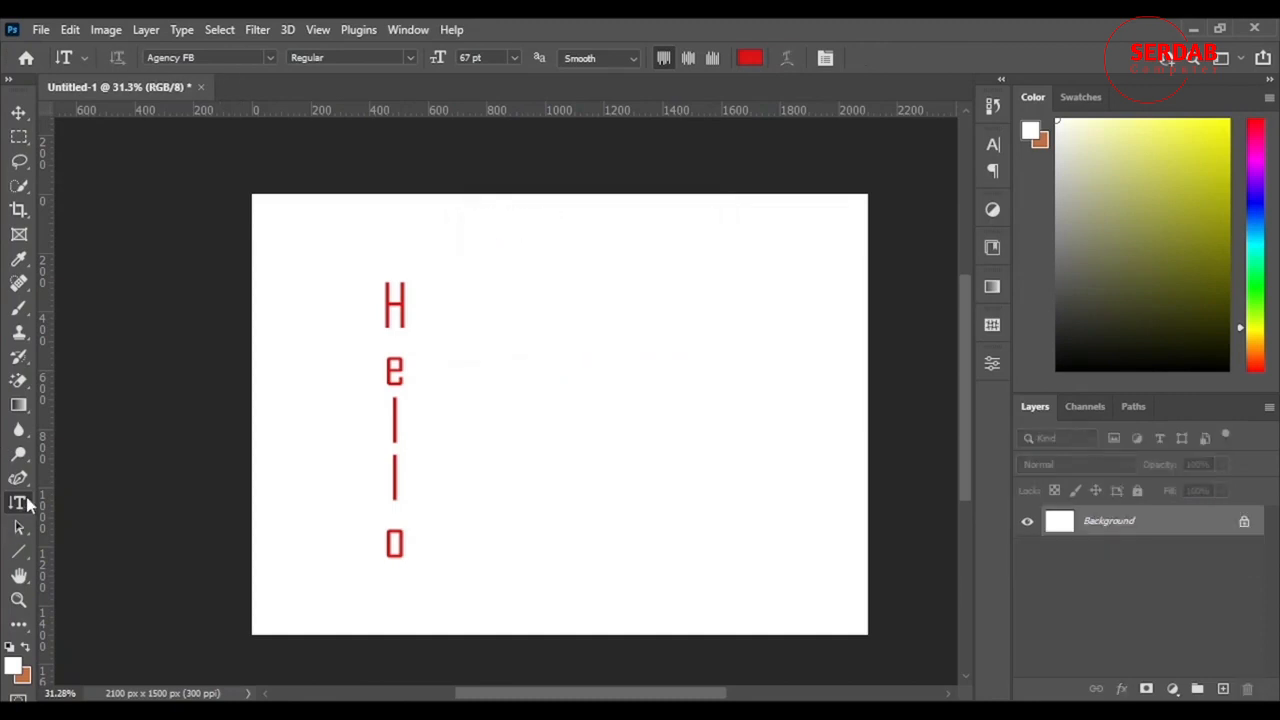
right_click(27, 504)
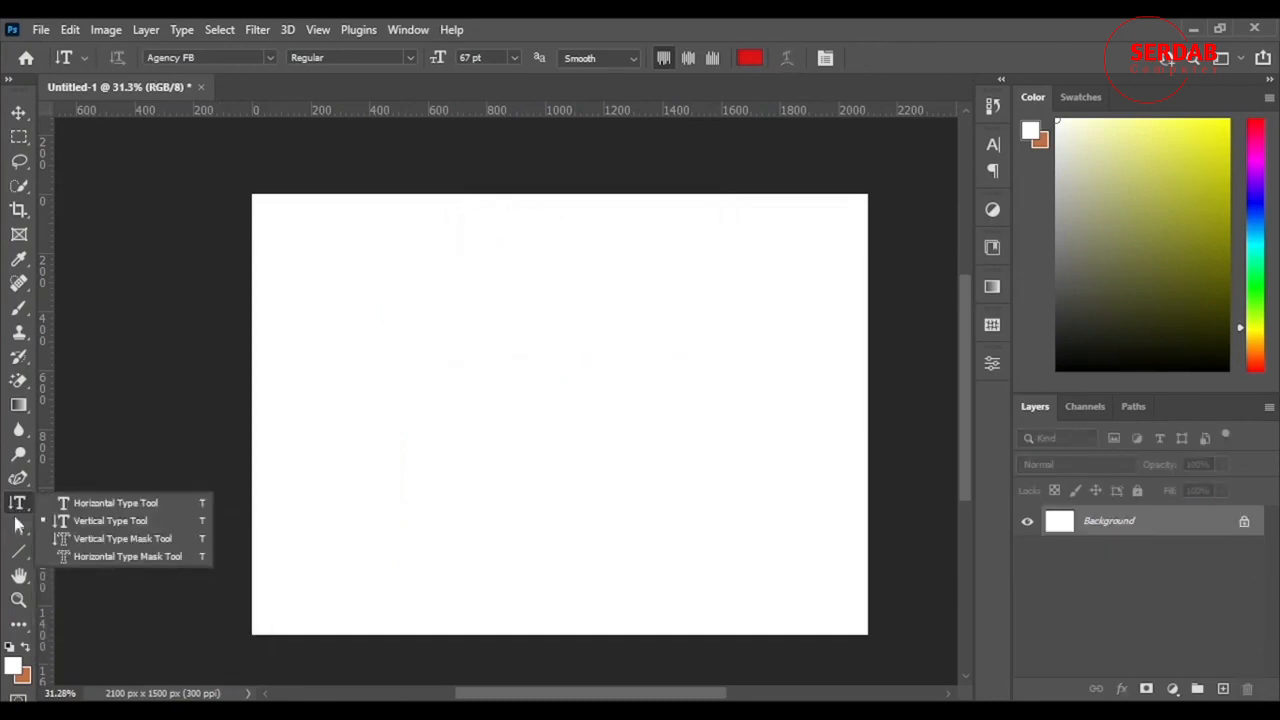
left_click(117, 558)
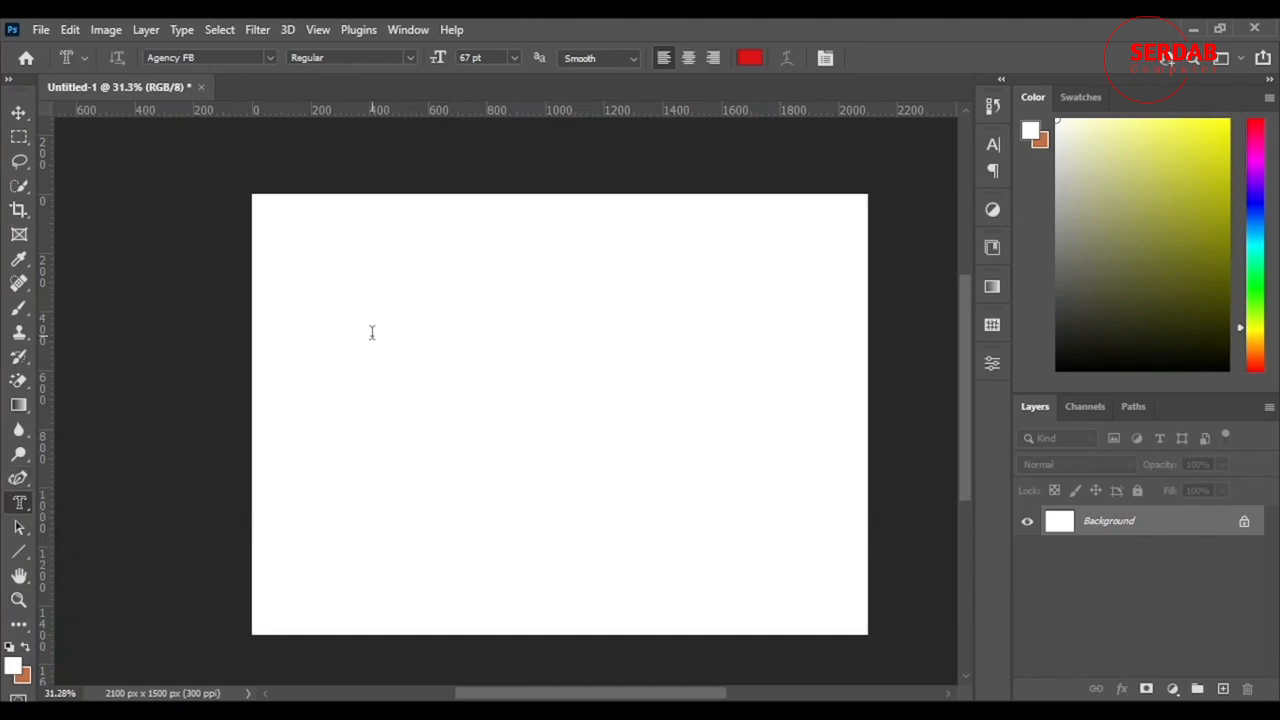
left_click(497, 448)
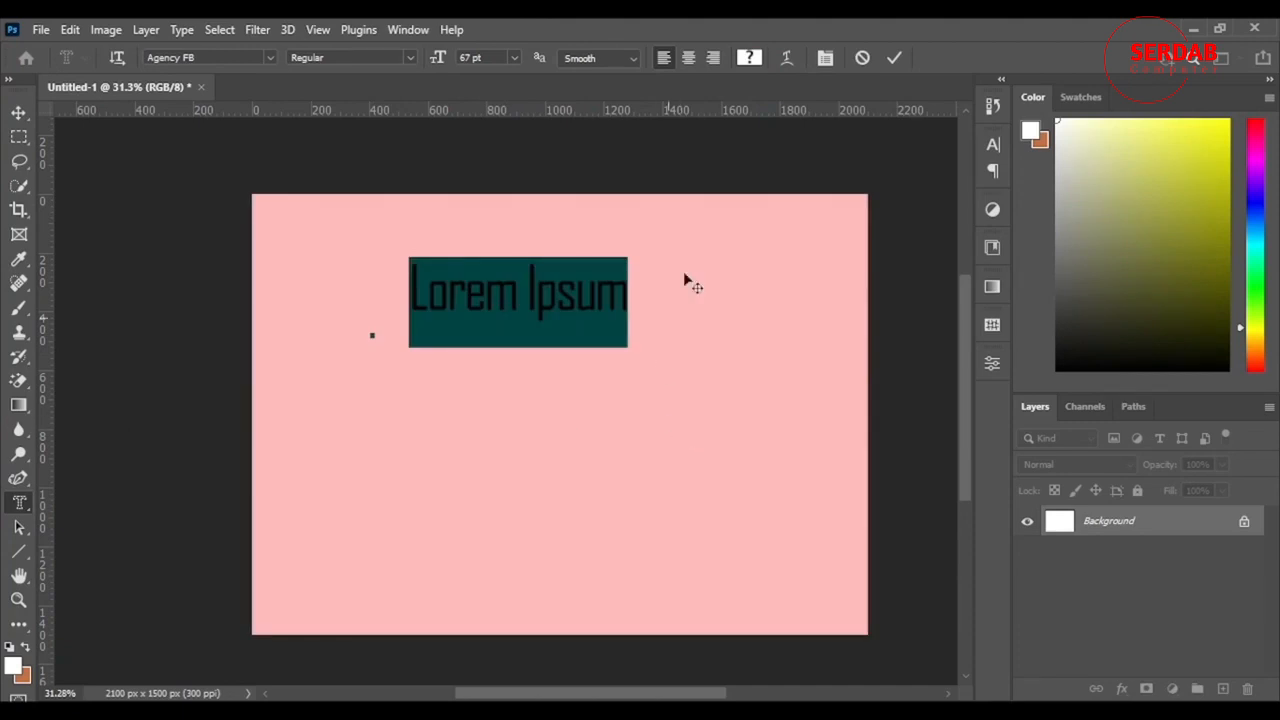
left_click(863, 58)
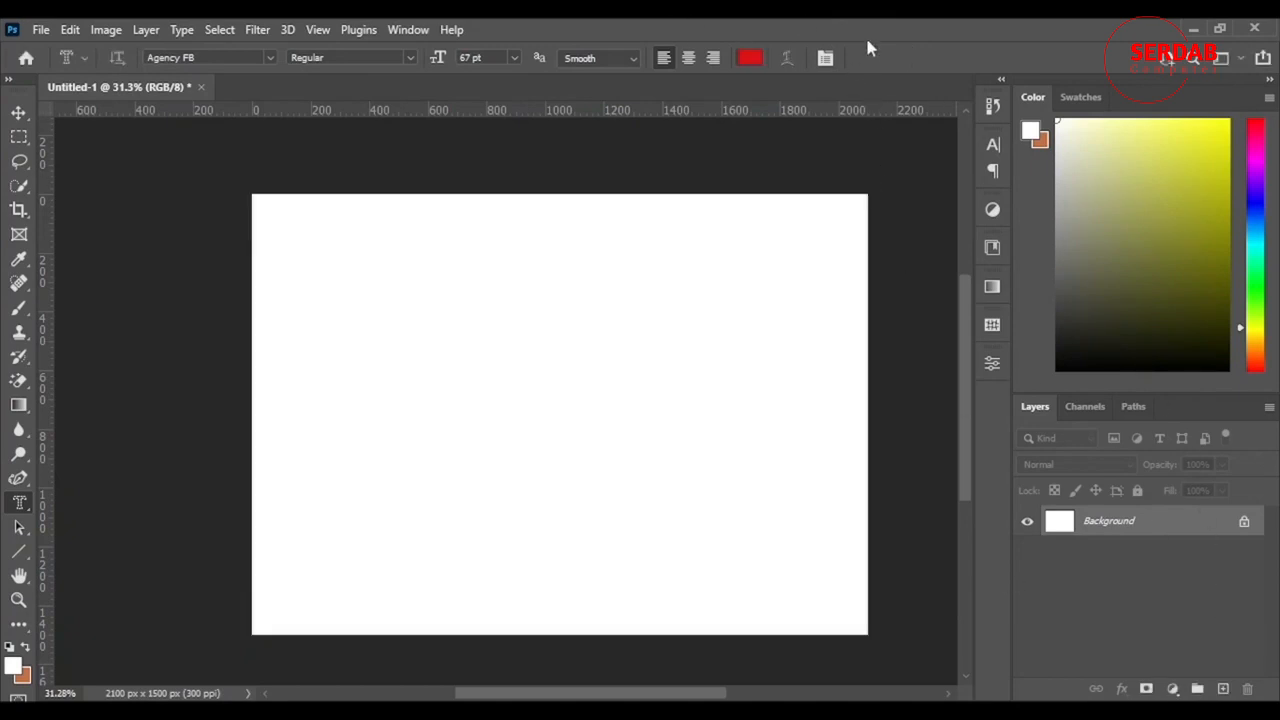
Step: Add a new empty layer above the background
left_click(1222, 689)
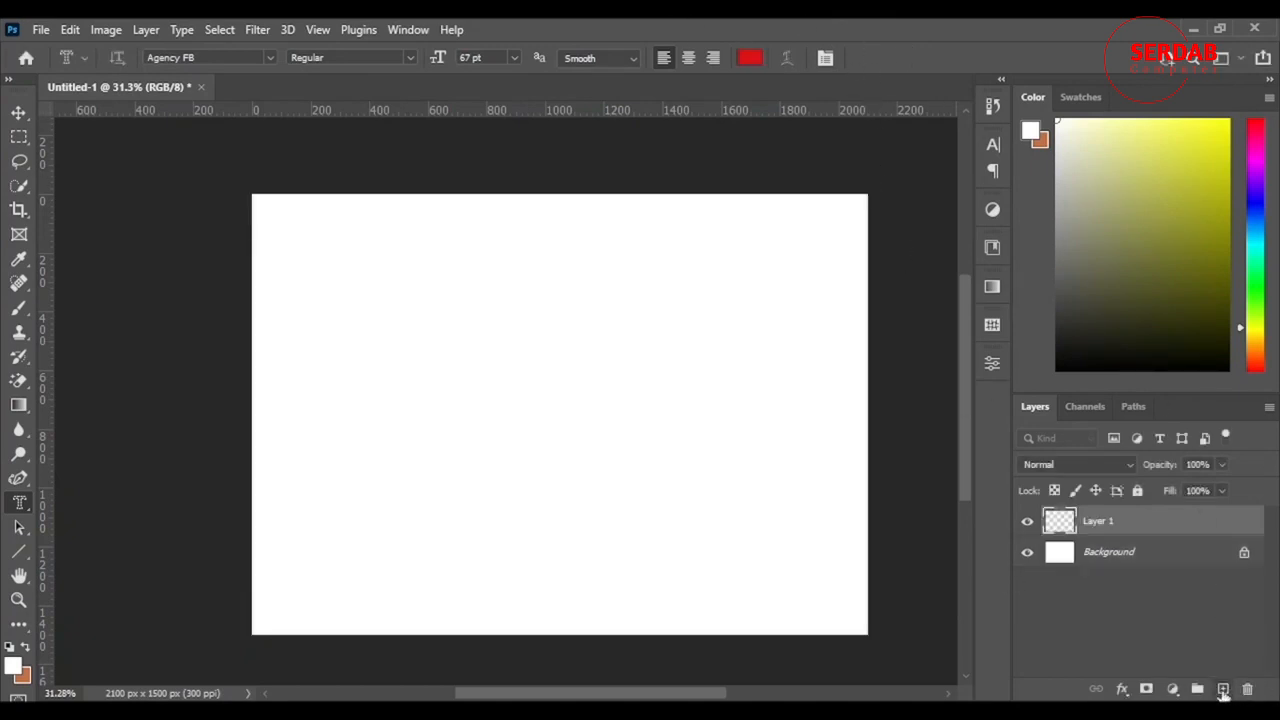
left_click(990, 249)
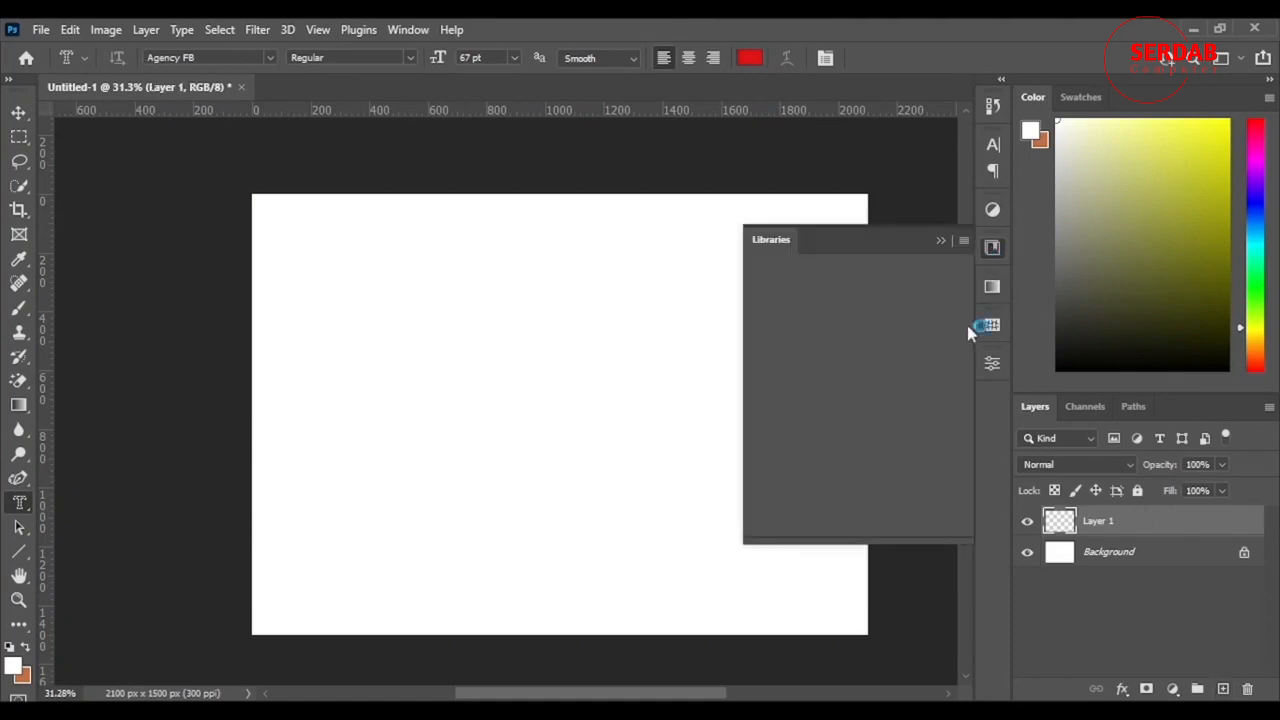
scroll(869, 356, "down", 2)
scroll(869, 356, "up", 2)
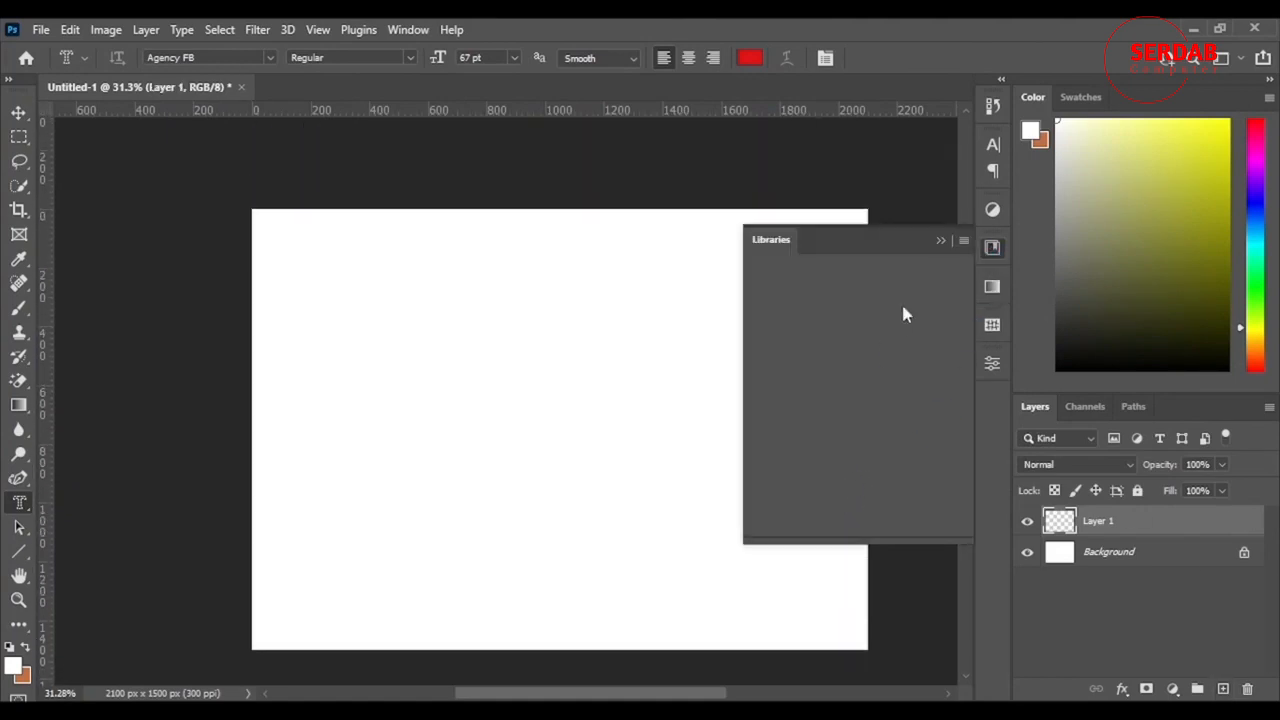
left_click(940, 242)
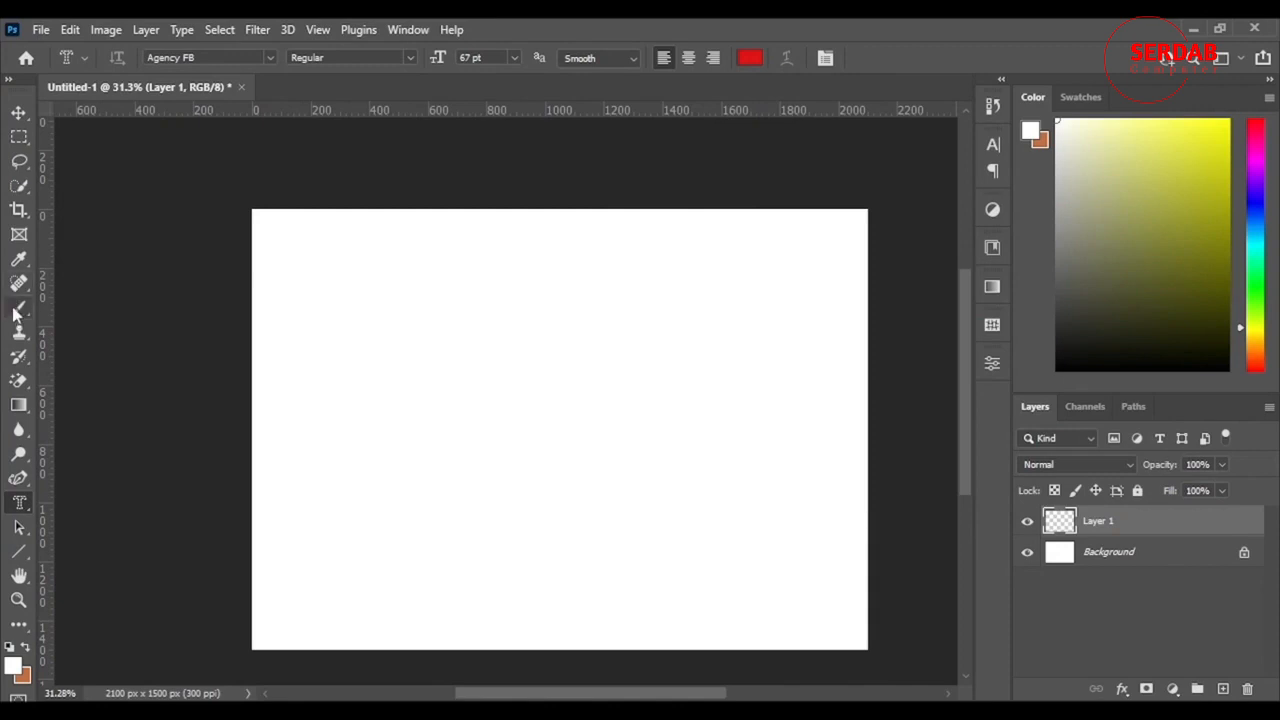
Step: Fill the new layer with the pink-to-blue gradient from the Purples presets, running linearly from the canvas's left edge to its right edge
left_click(19, 307)
left_click(18, 405)
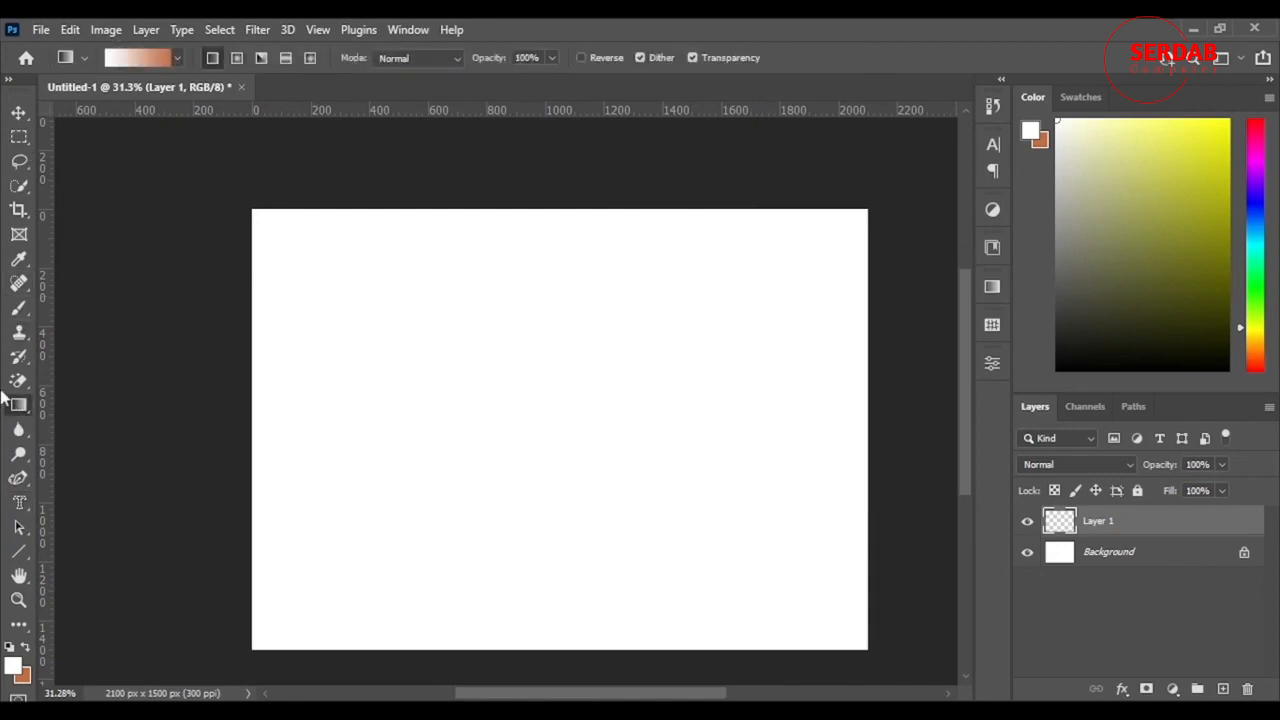
left_click(176, 58)
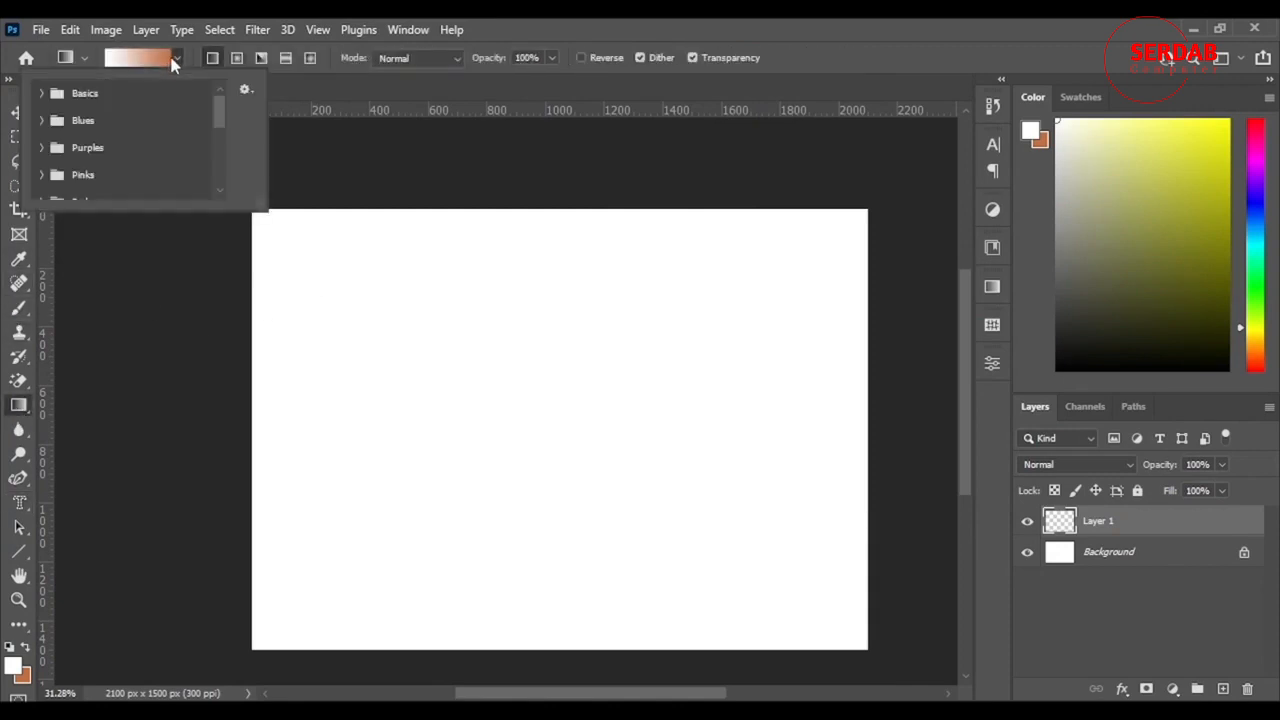
left_click(42, 148)
left_click(122, 175)
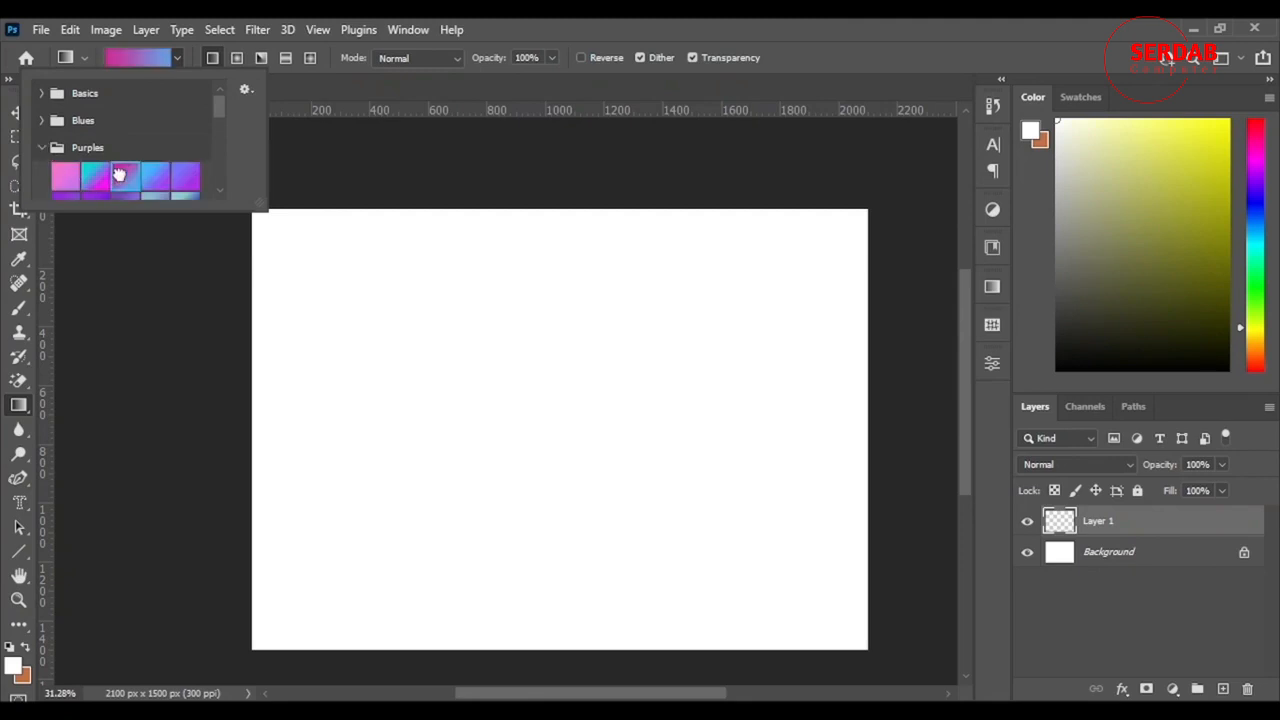
left_click(908, 28)
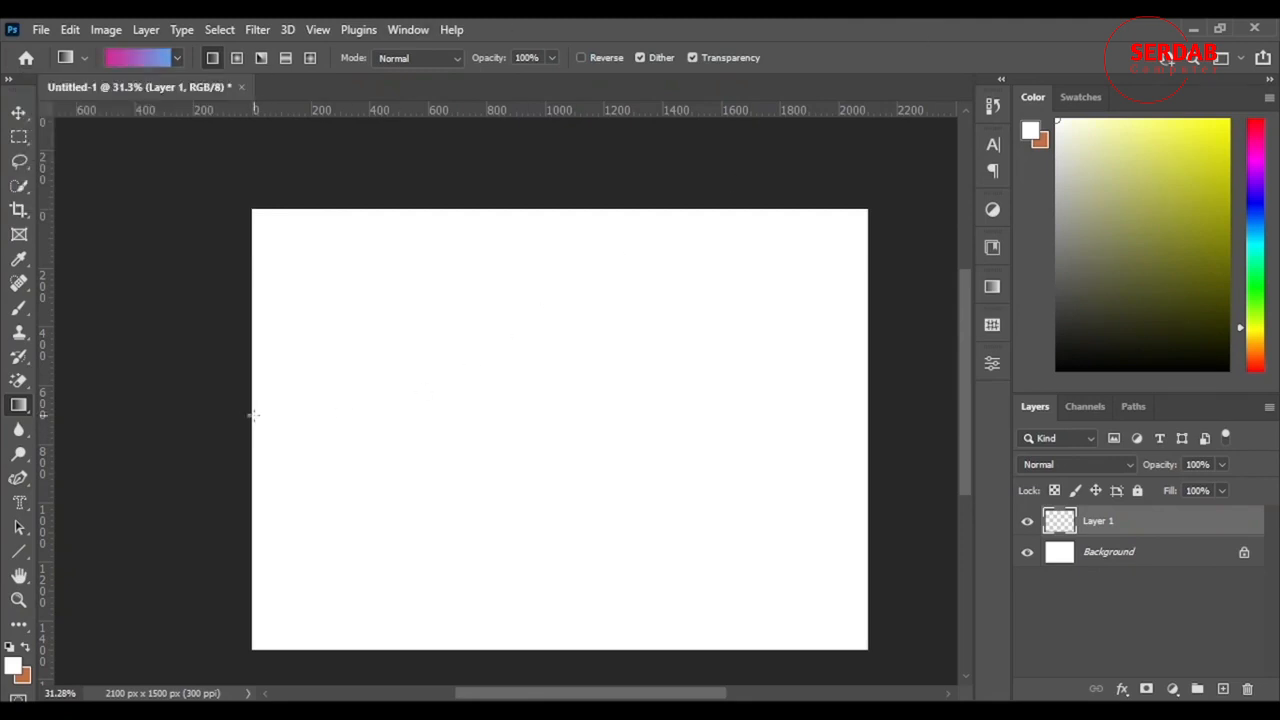
left_click_drag(251, 414, 871, 426)
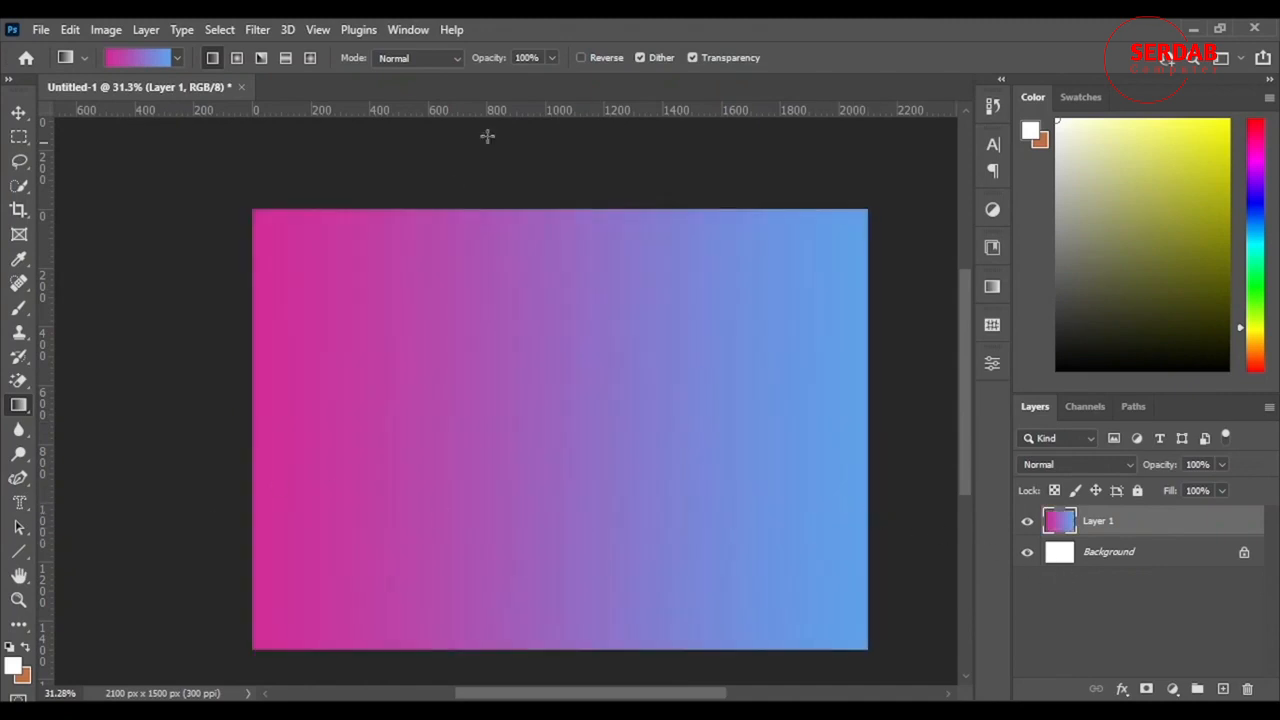
Step: Start a horizontal type mask on the gradient layer and set its font to Le Monde Courrier Std
left_click(20, 503)
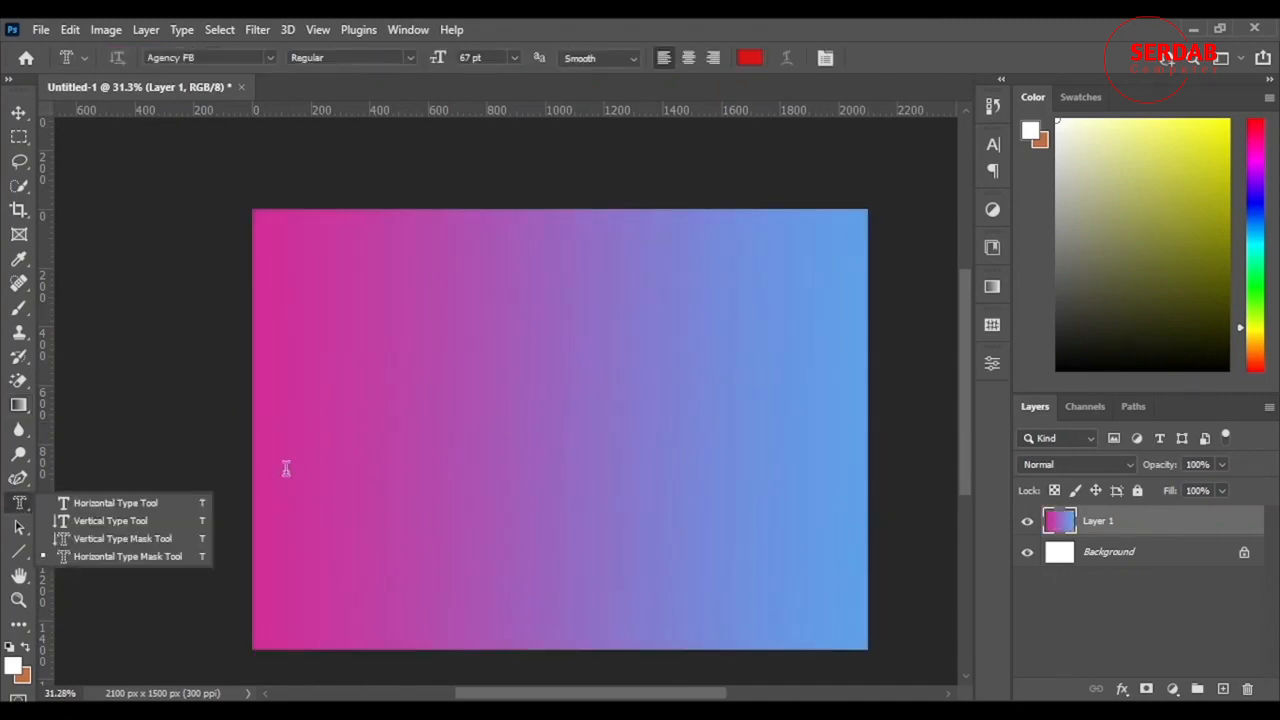
left_click(140, 556)
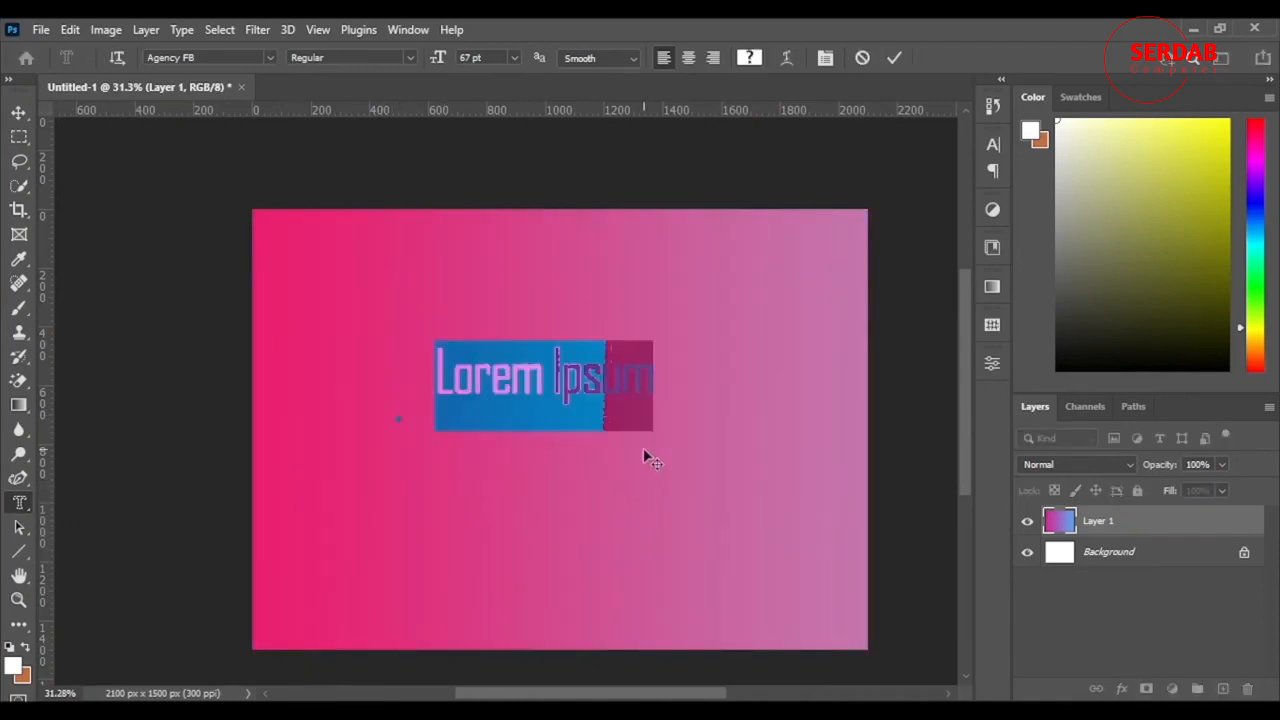
left_click(270, 59)
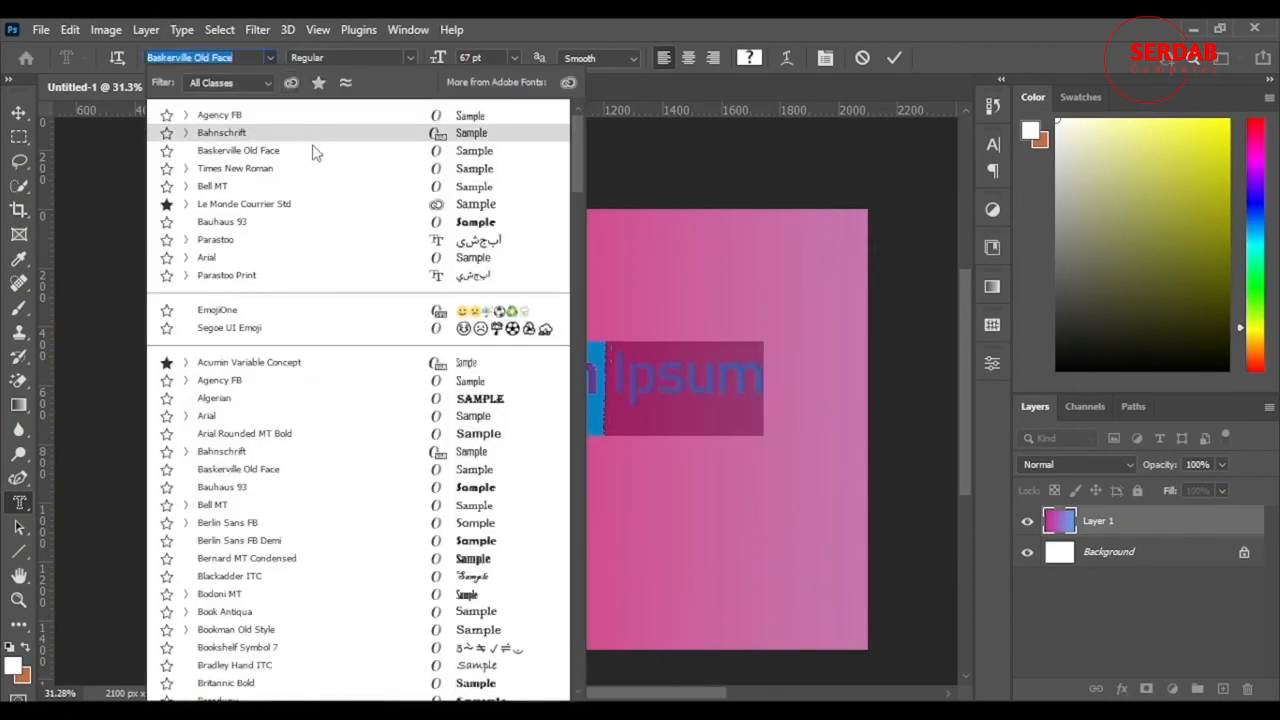
left_click(262, 207)
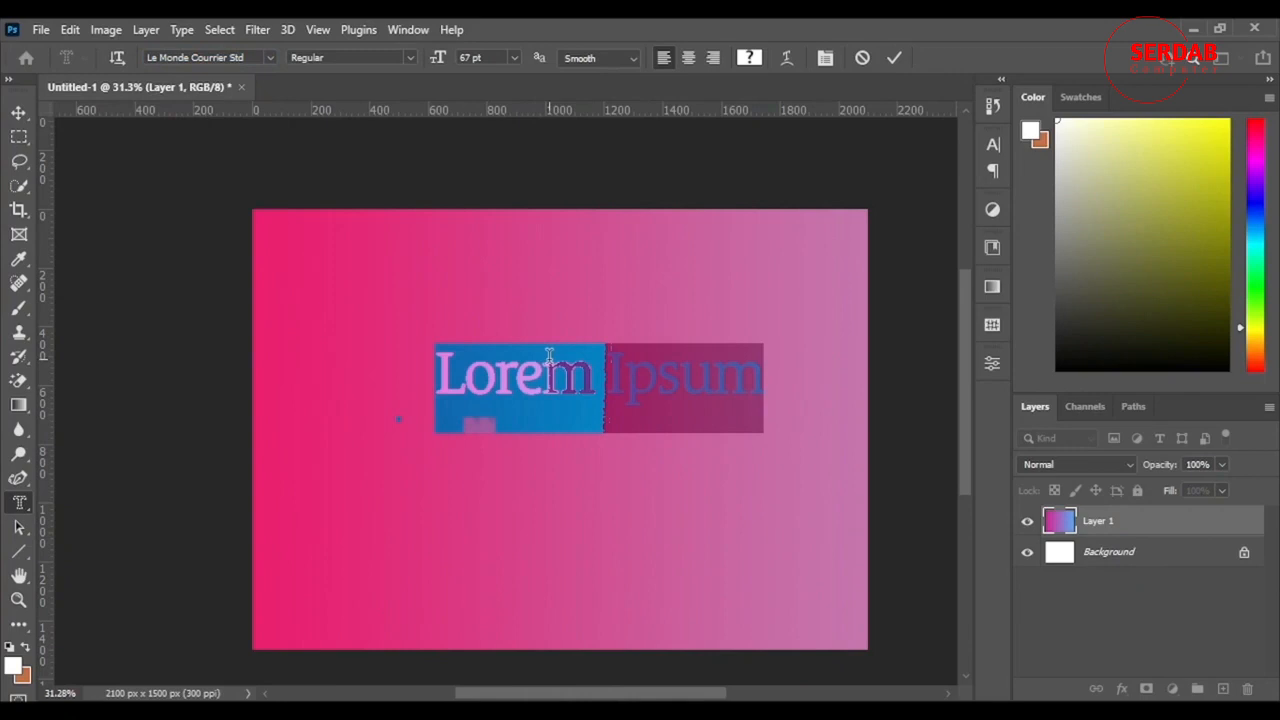
Step: Replace the placeholder mask text with "HELLO", move it to the middle of the canvas and commit it as a selection
left_click(549, 355)
key("ctrl+a")
type("HELLO")
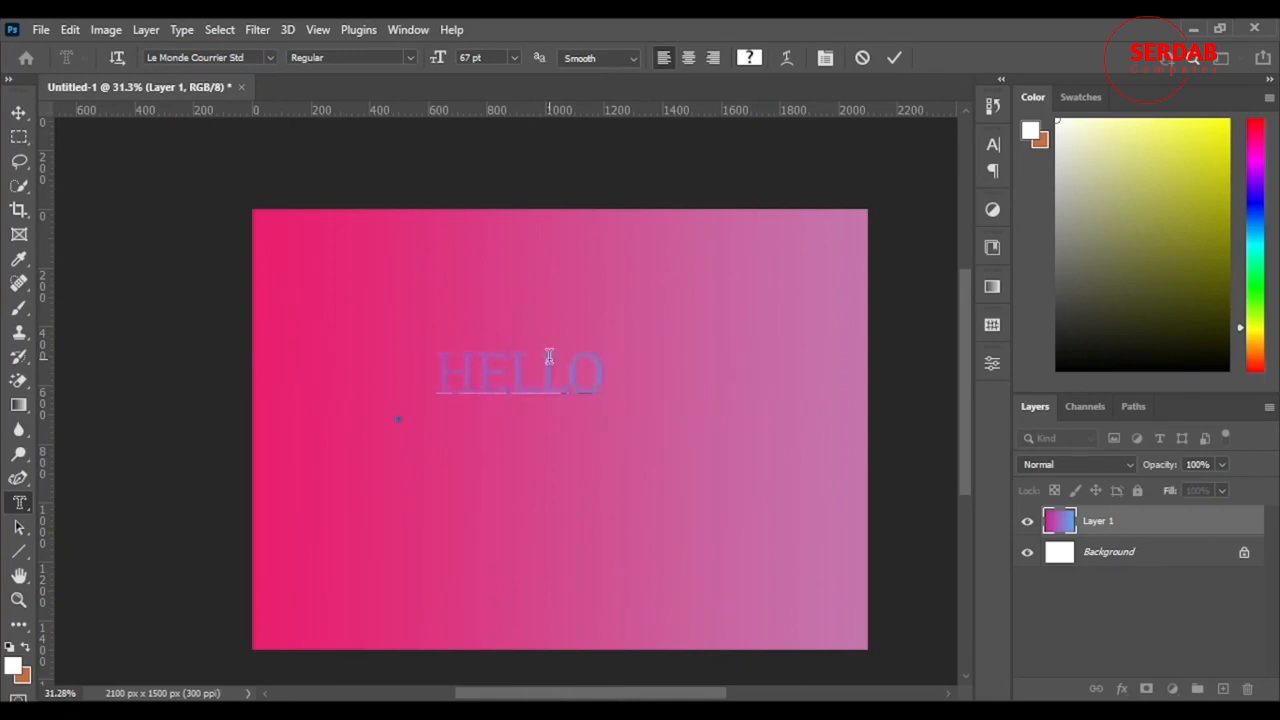
left_click_drag(549, 479, 596, 508)
left_click(891, 58)
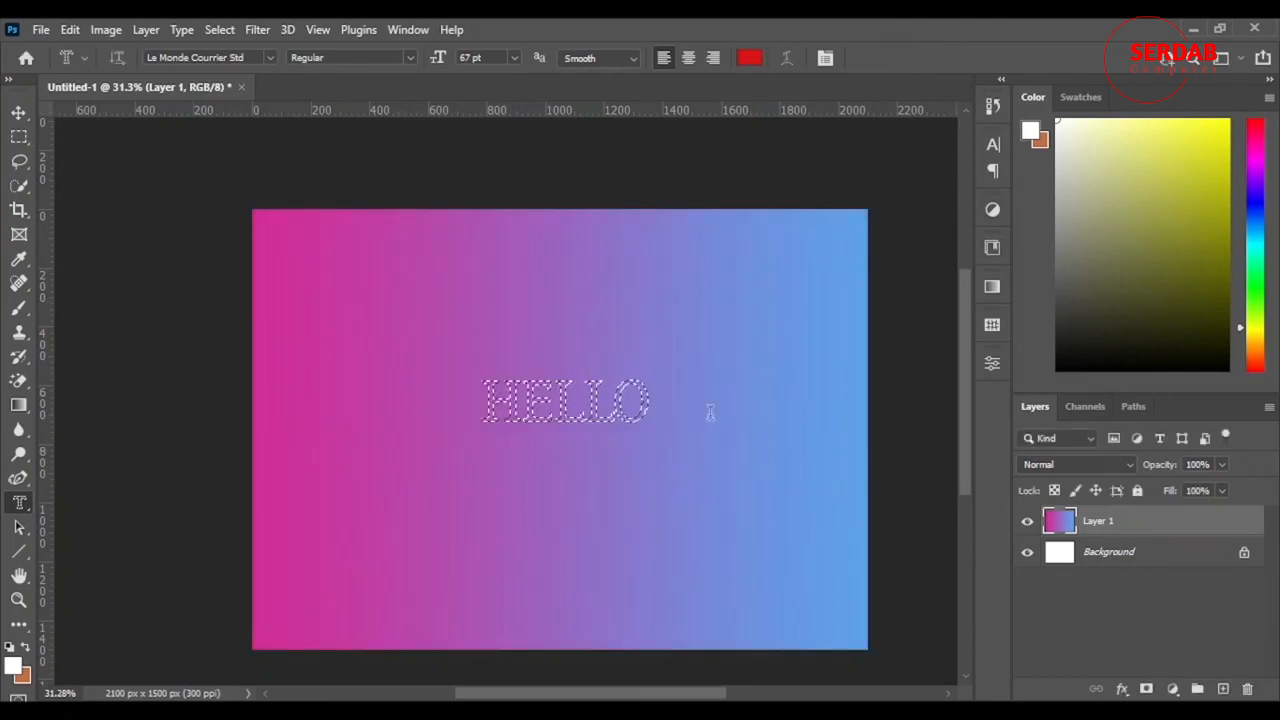
Step: Add a layer mask to the gradient layer from the HELLO selection and invert the mask
left_click(1146, 689)
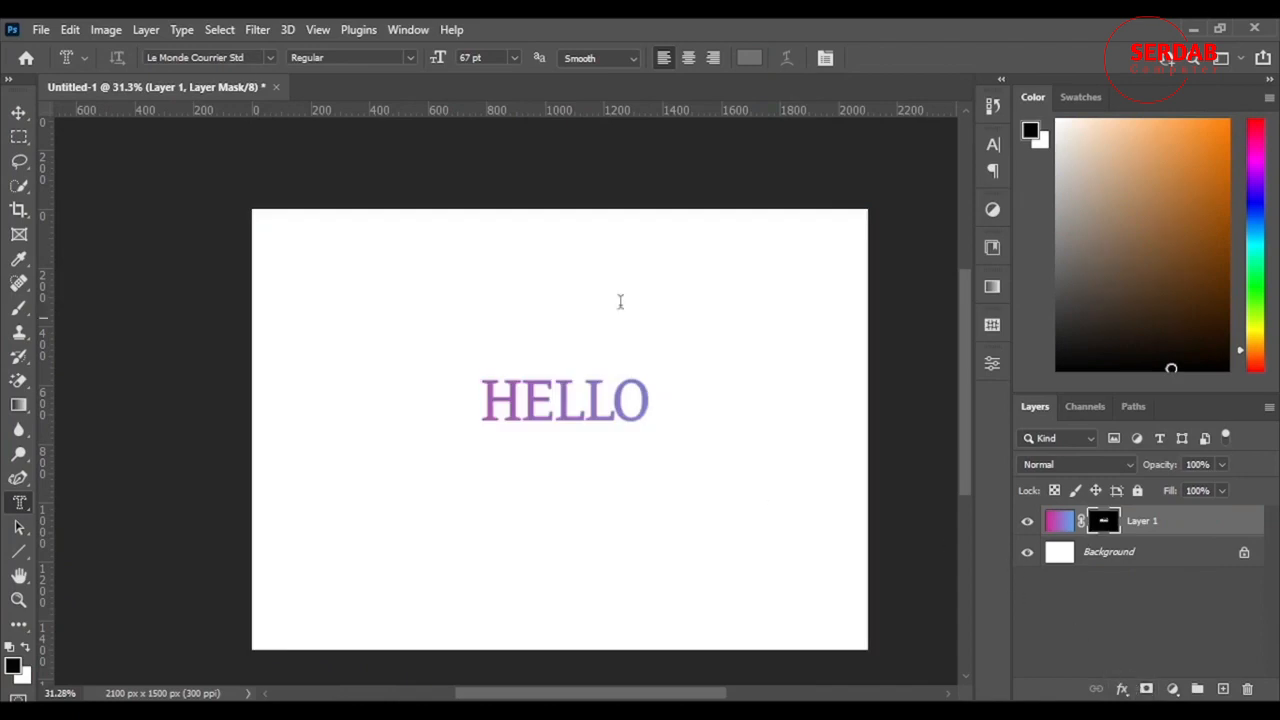
left_click_drag(1050, 535, 1051, 537)
key("ctrl+i")
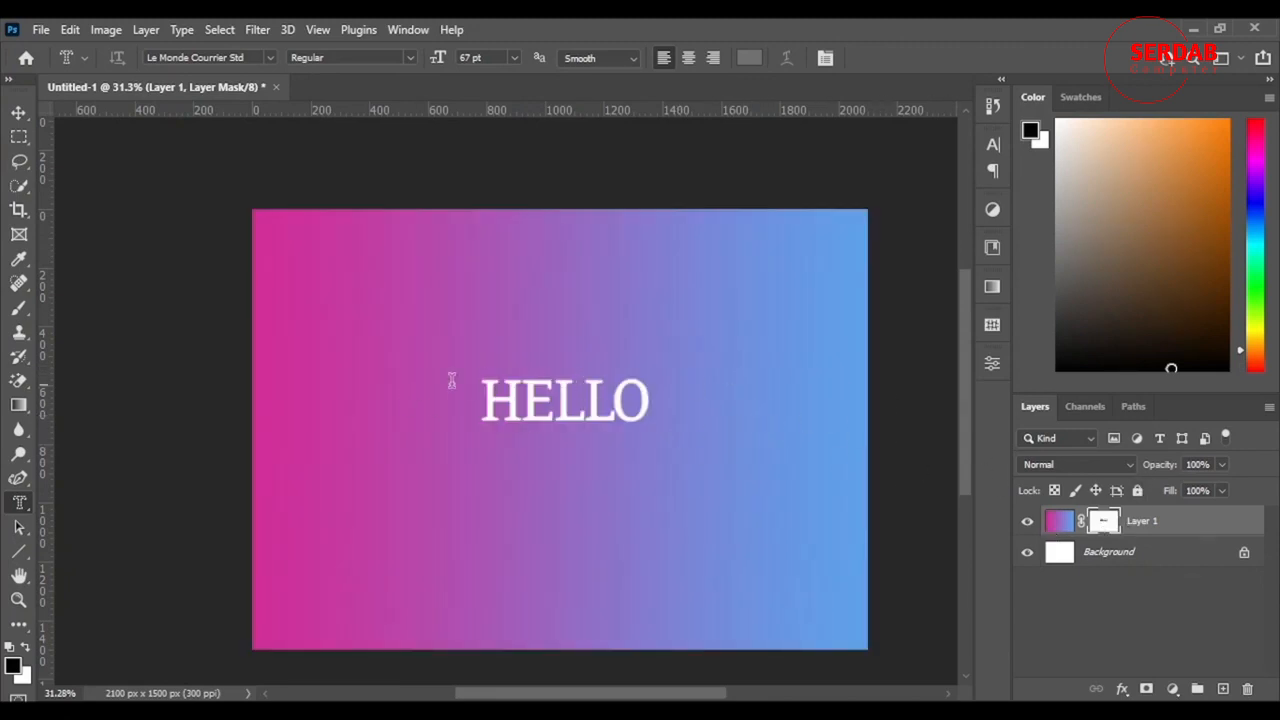
Step: Try to move the HELLO cut-out with the Move tool and target the gradient instead of its mask
left_click(18, 112)
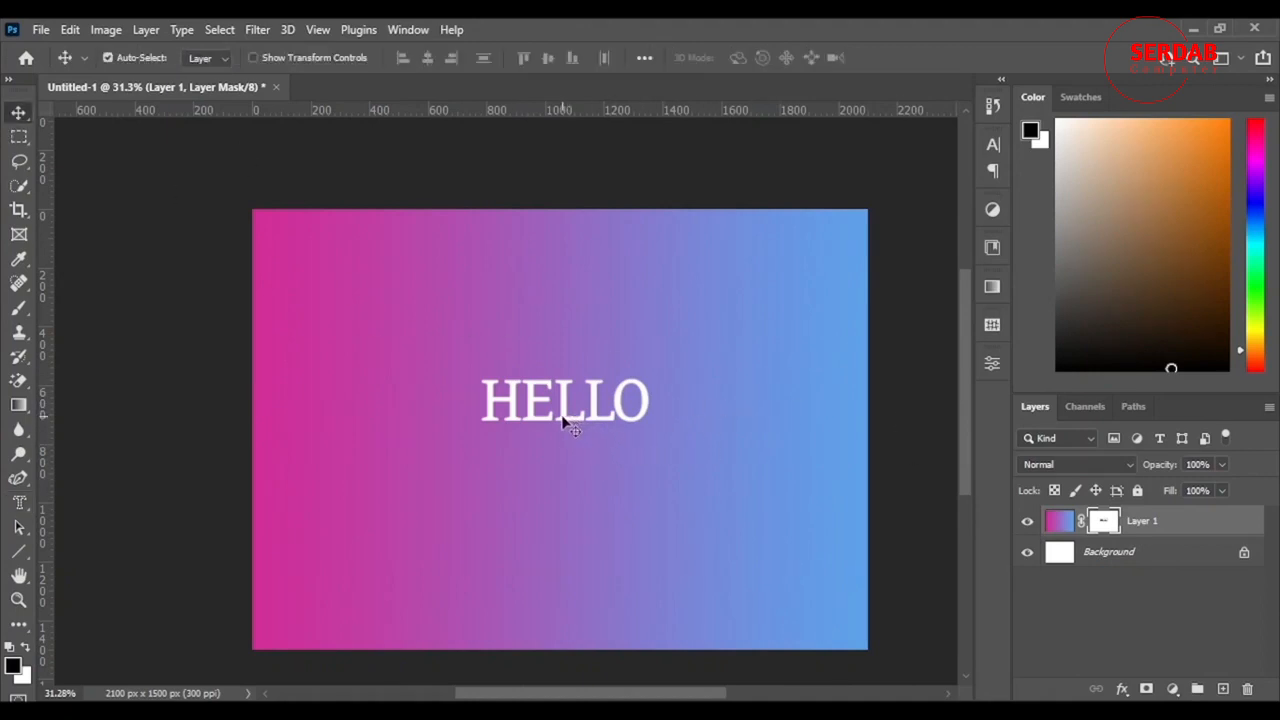
left_click_drag(563, 420, 634, 431)
left_click(1066, 519)
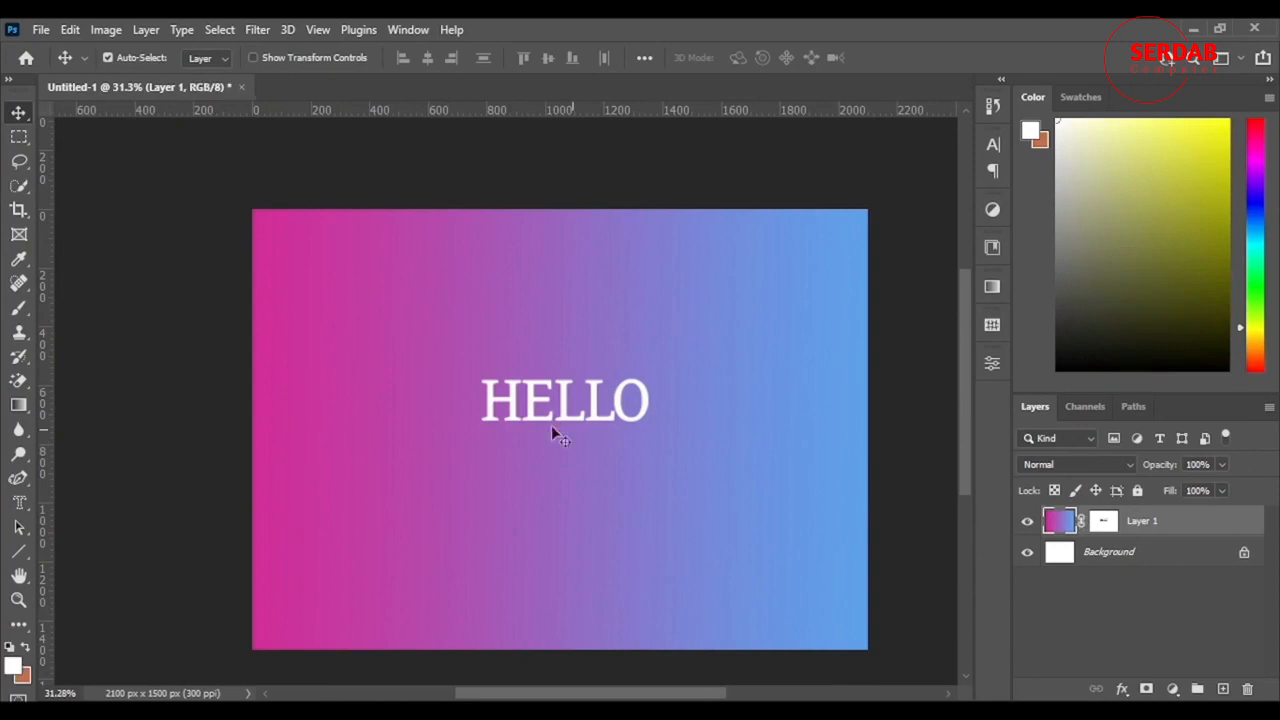
Step: Undo the mask inversion and the layer mask to get back to the HELLO selection
left_click(1106, 521)
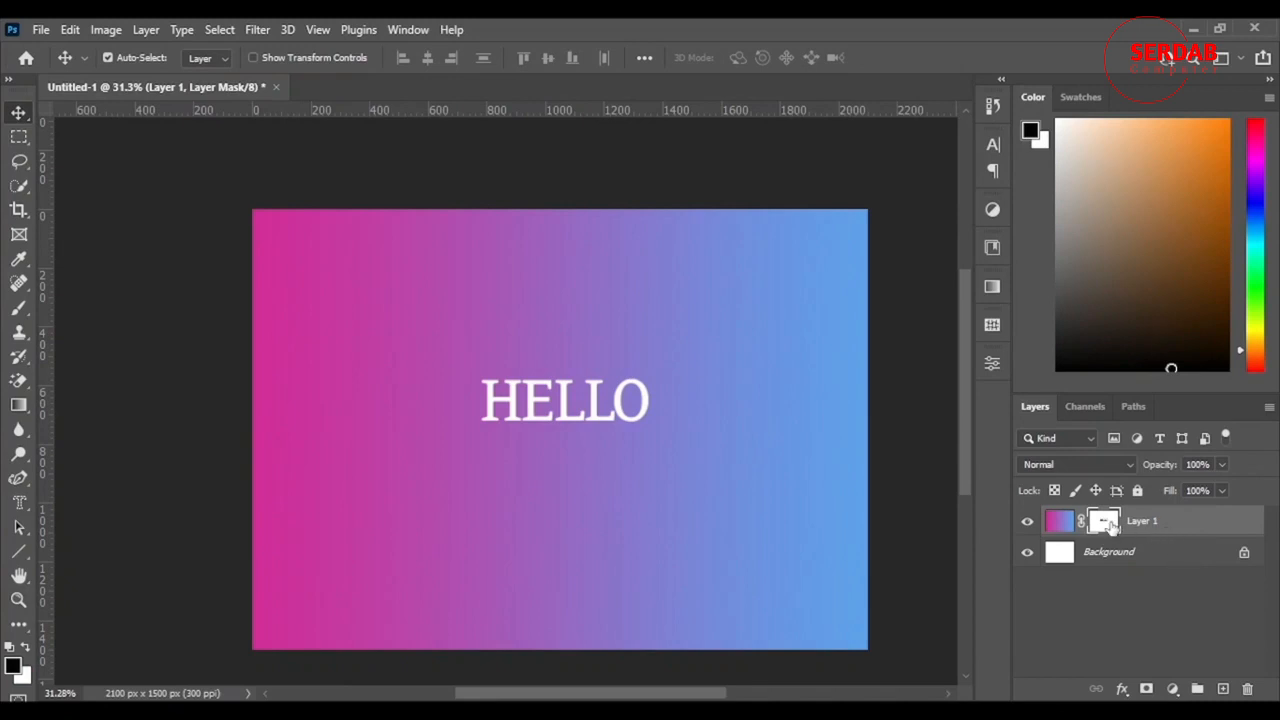
key("ctrl+i")
key("ctrl+z")
key("ctrl+z")
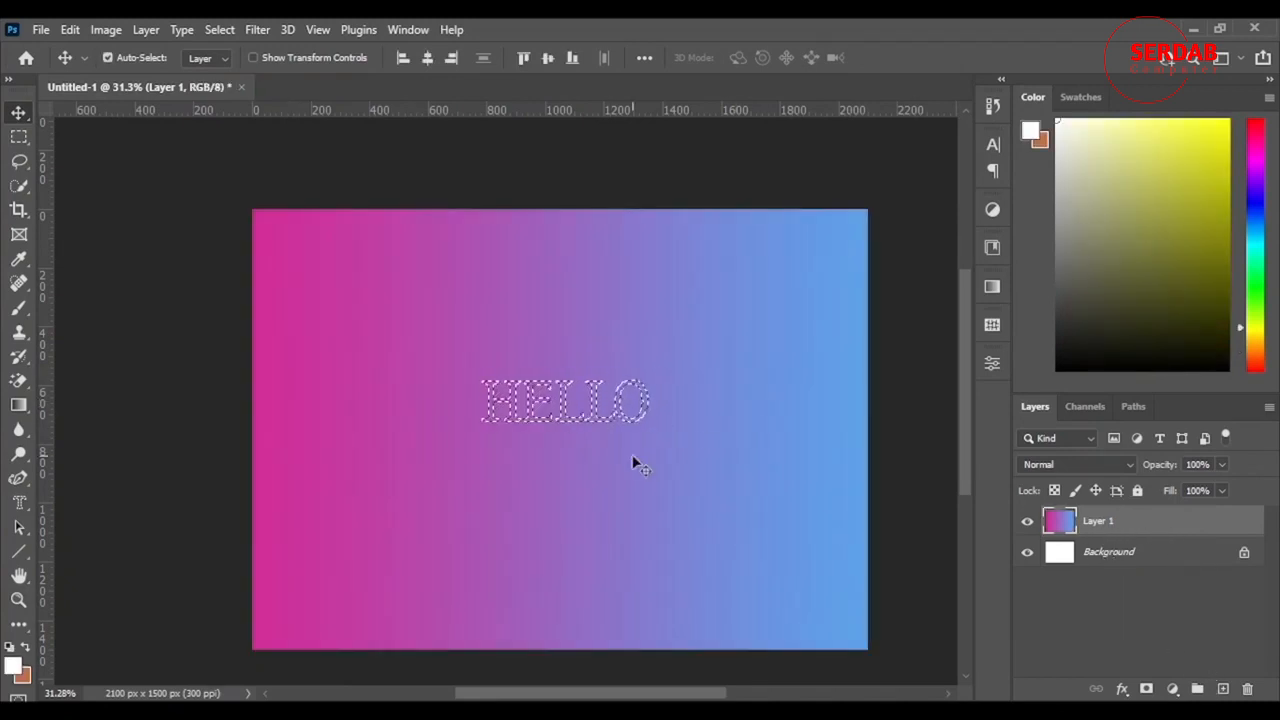
Step: On a new layer above the gradient, paint the HELLO selection violet-blue with the brush enlarged to 603 px, and deselect
left_click(1223, 689)
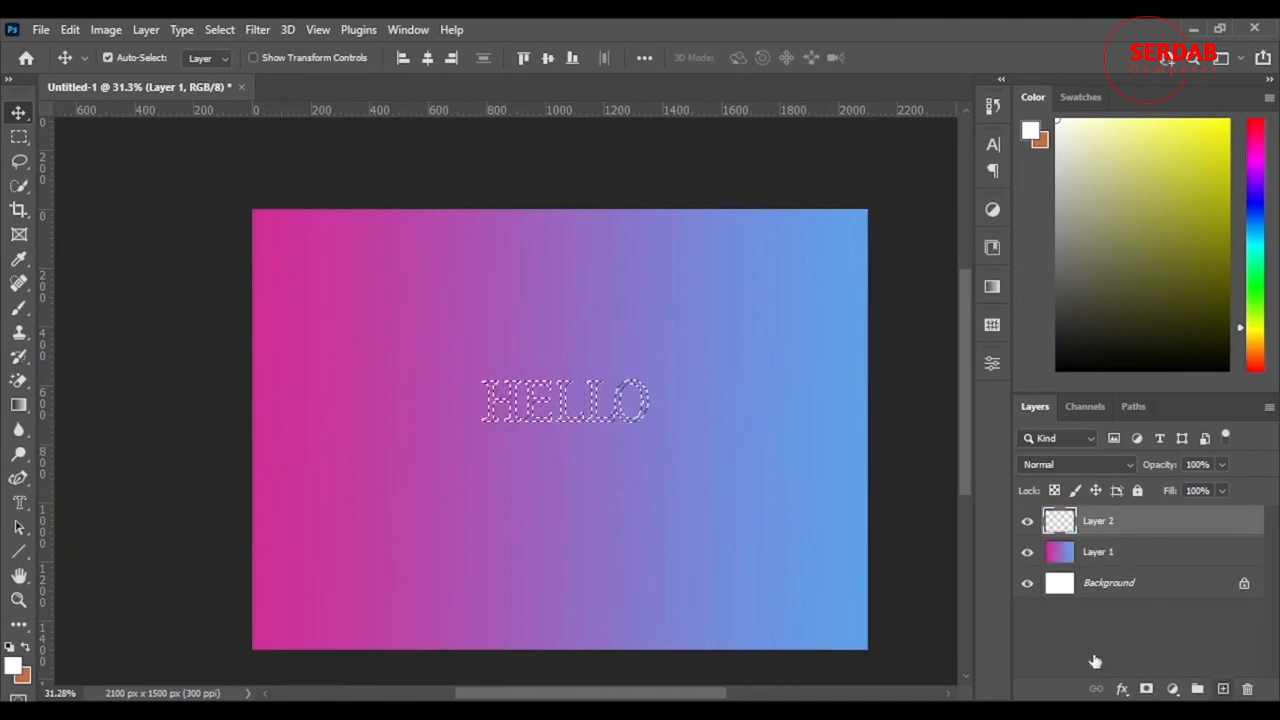
left_click(19, 309)
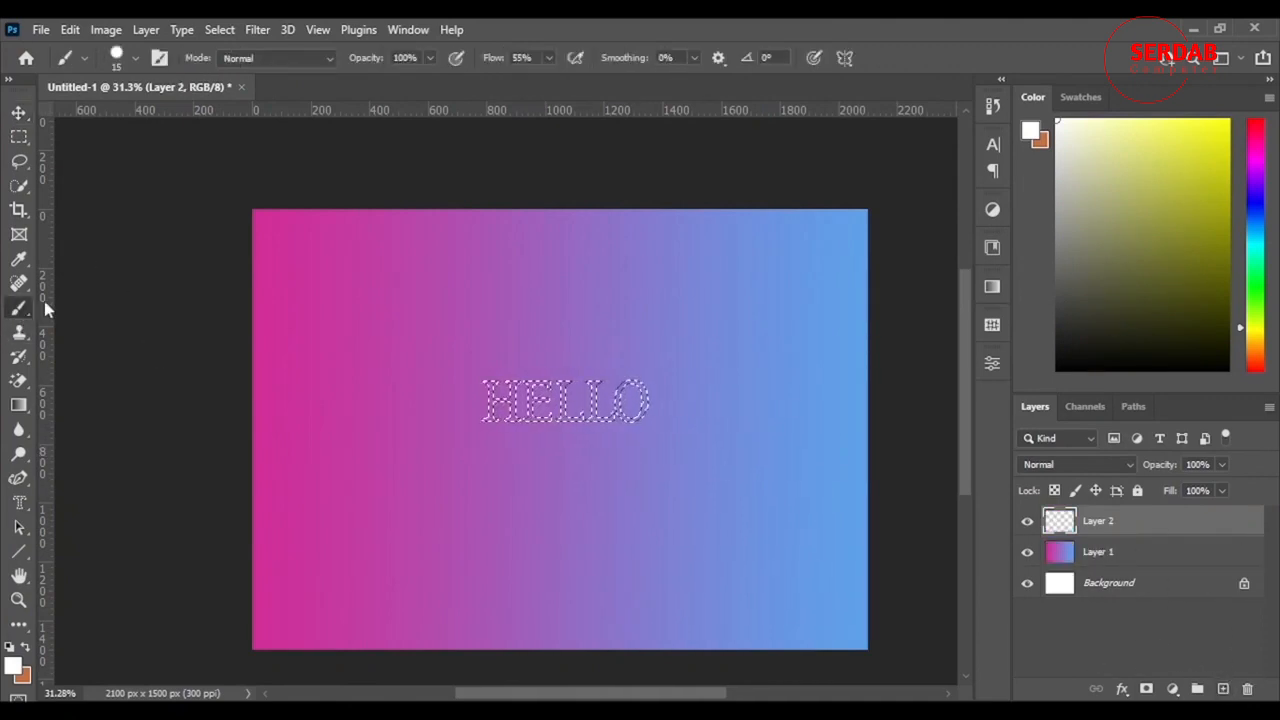
mouse_move(1260, 173)
left_mouse_down()
mouse_move(1258, 153)
mouse_move(1260, 197)
left_mouse_up()
left_click(1227, 121)
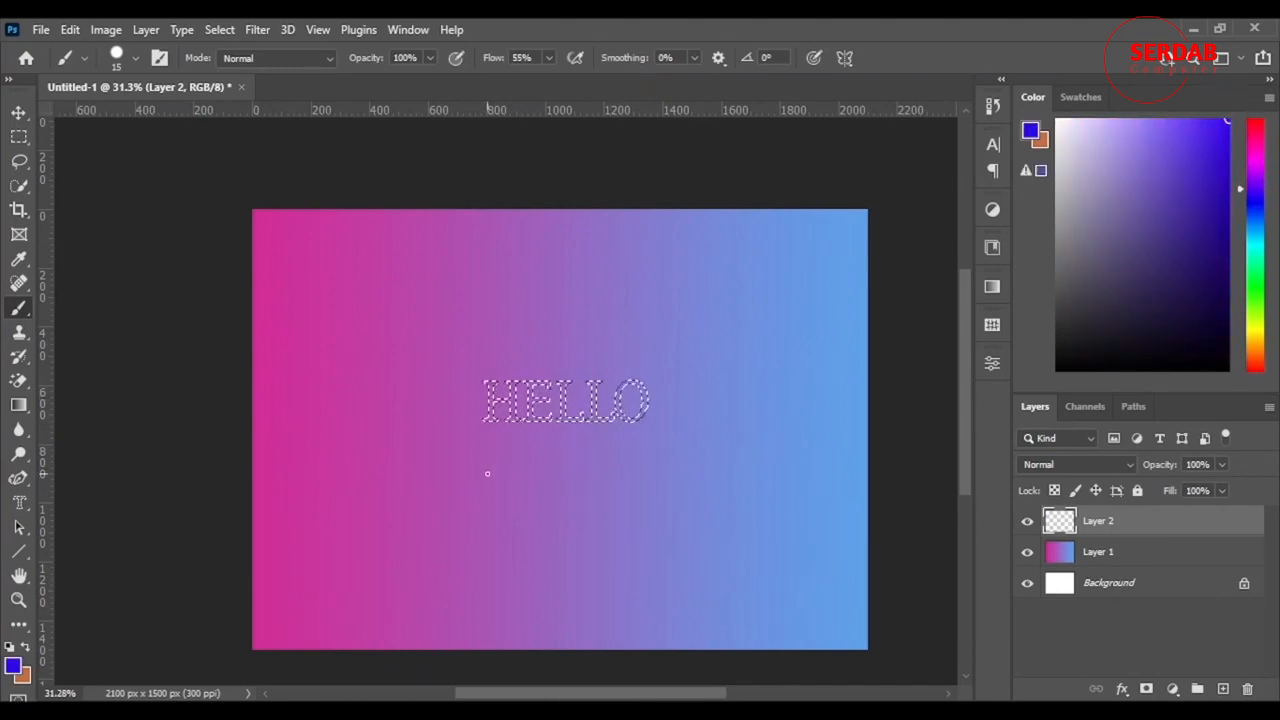
left_click_drag(488, 472, 567, 468)
mouse_move(531, 400)
left_mouse_down()
mouse_move(636, 403)
mouse_move(415, 402)
mouse_move(599, 412)
left_mouse_up()
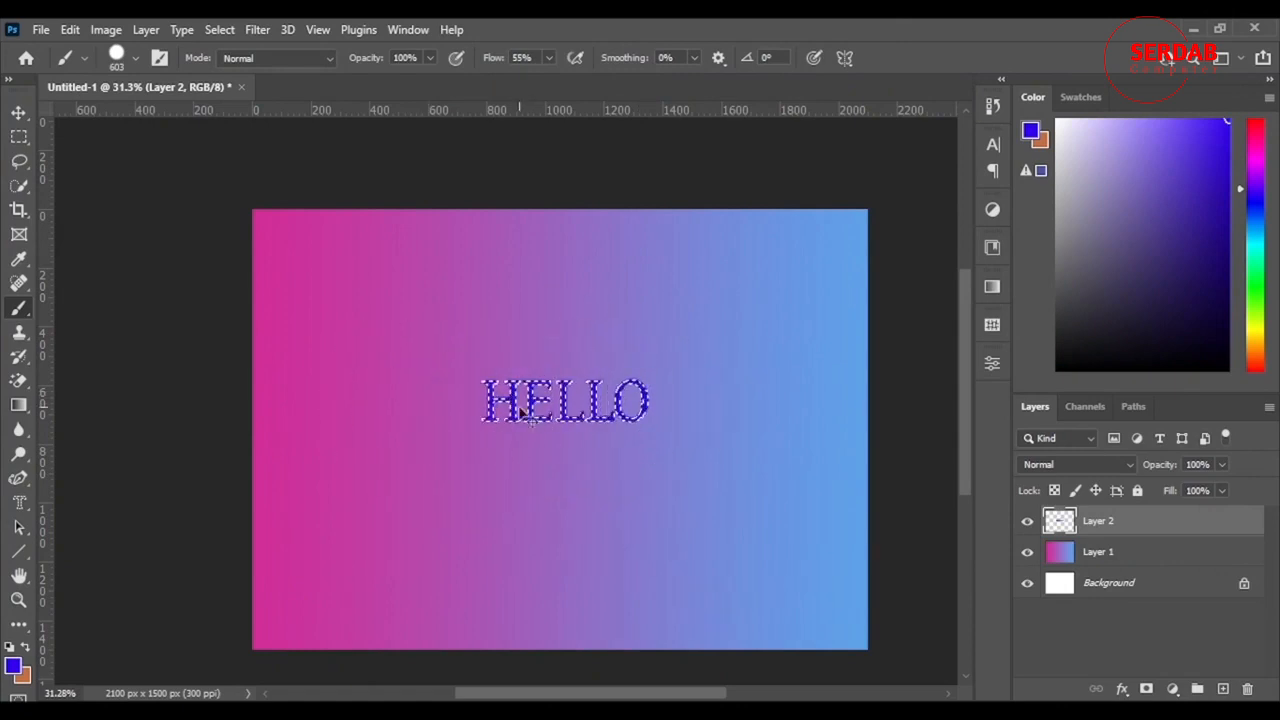
key("ctrl+d")
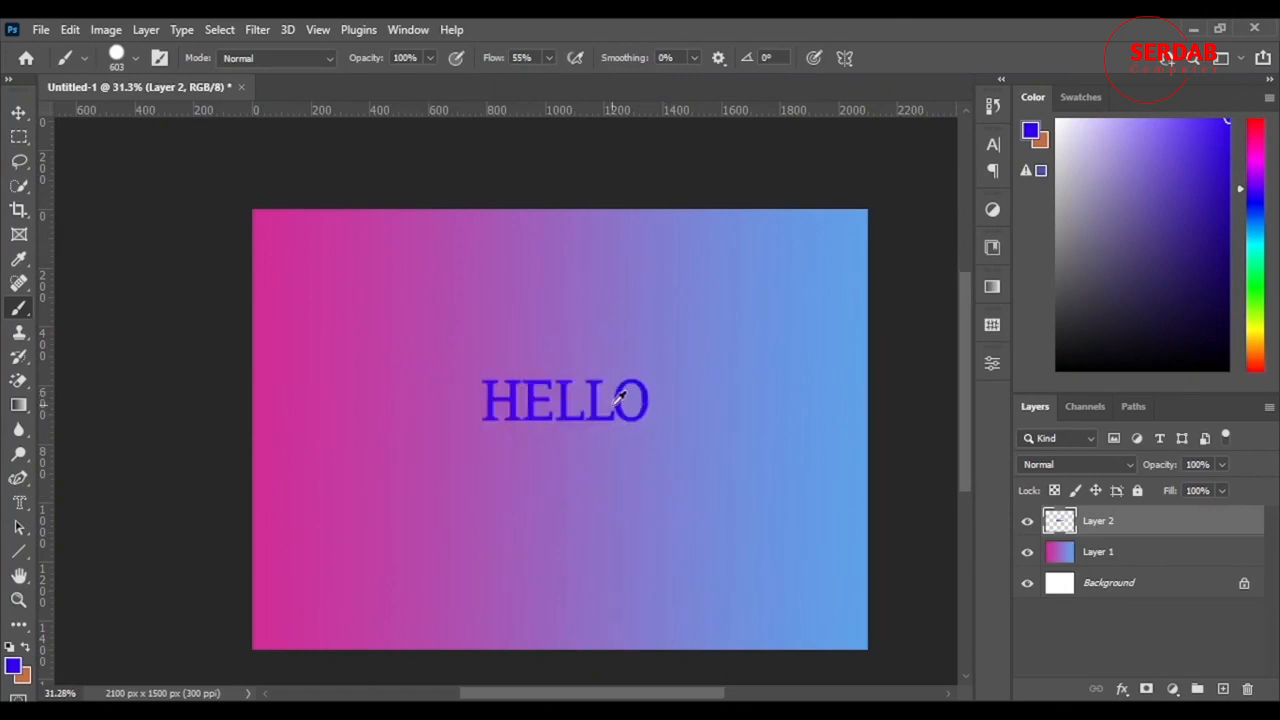
scroll(508, 420, "up", 5)
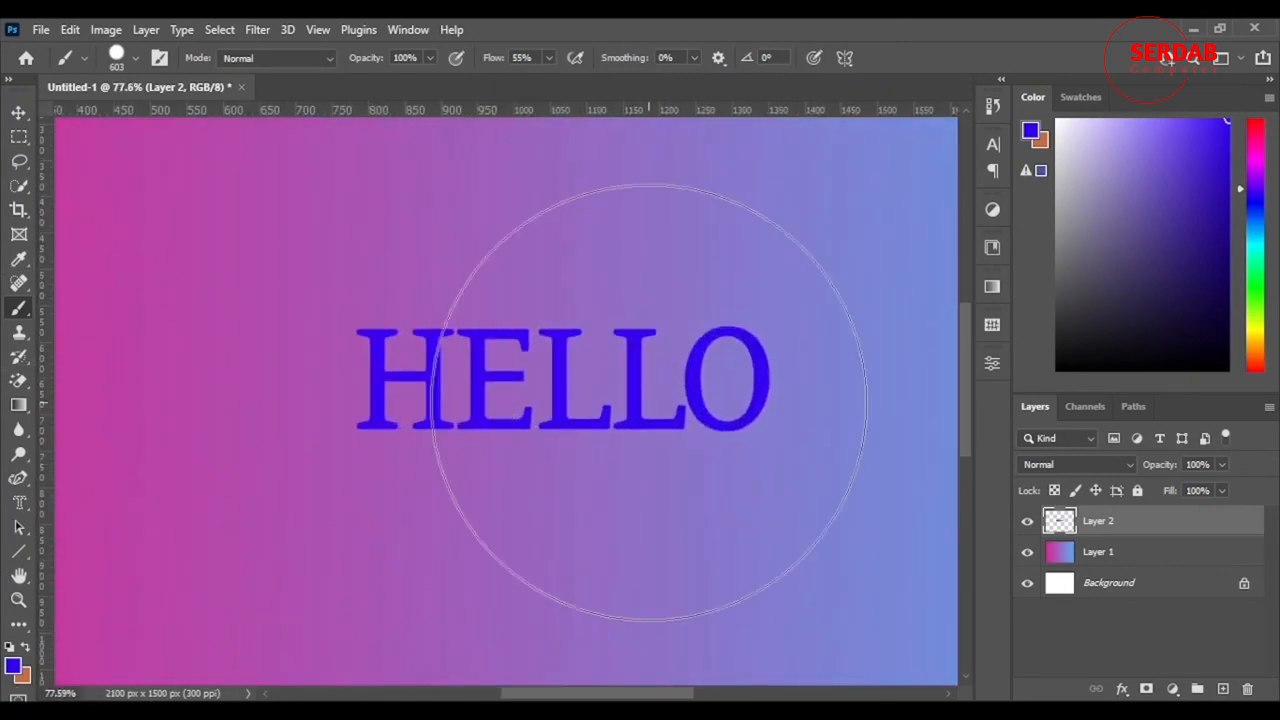
scroll(637, 394, "down", 5)
scroll(759, 435, "up", 1)
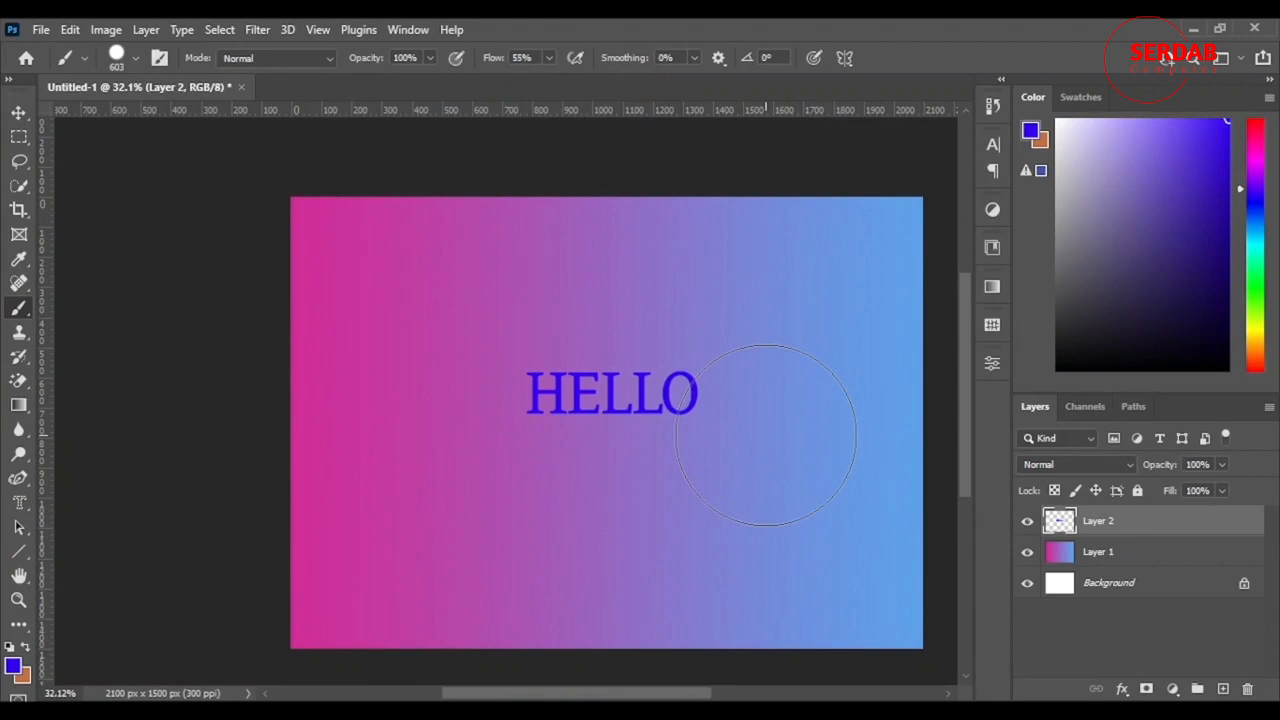
scroll(766, 435, "up", 1)
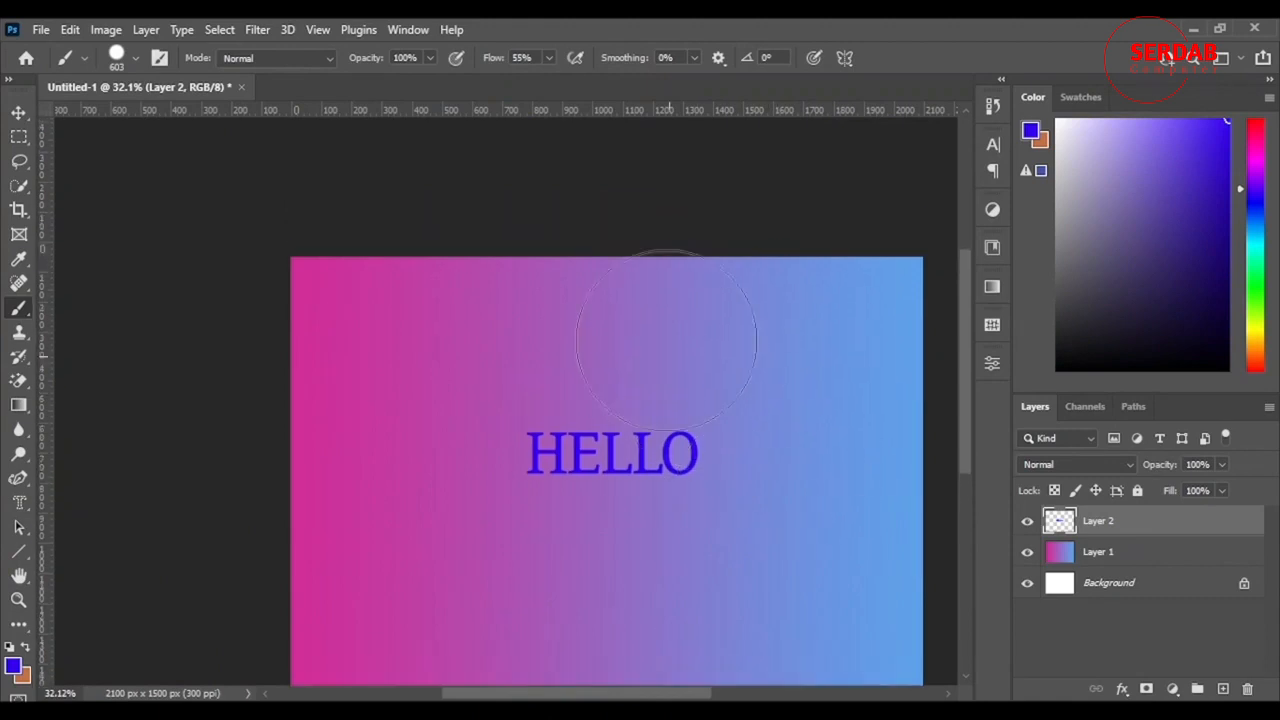
scroll(757, 400, "down", 2)
left_click_drag(585, 697, 611, 694)
Step: Create a vertical type mask reading "GOODBYE" along the canvas's pink side and commit it as a selection
left_click(27, 503)
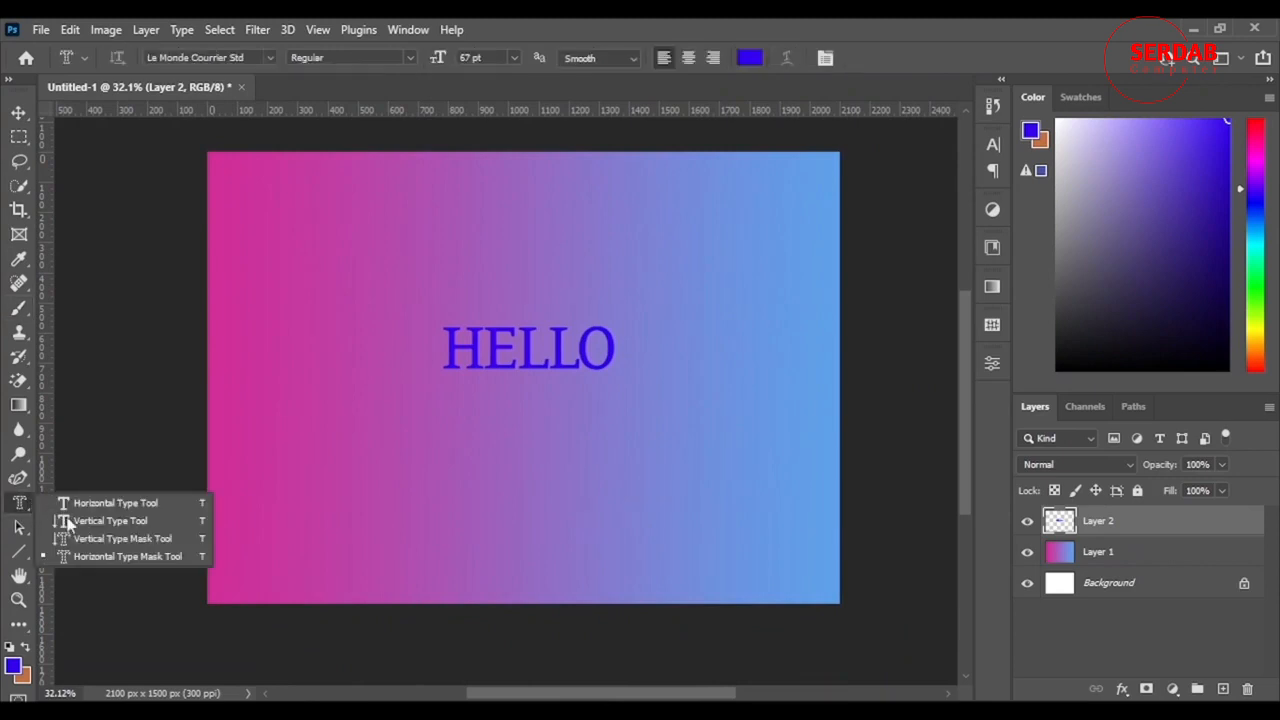
left_click(100, 538)
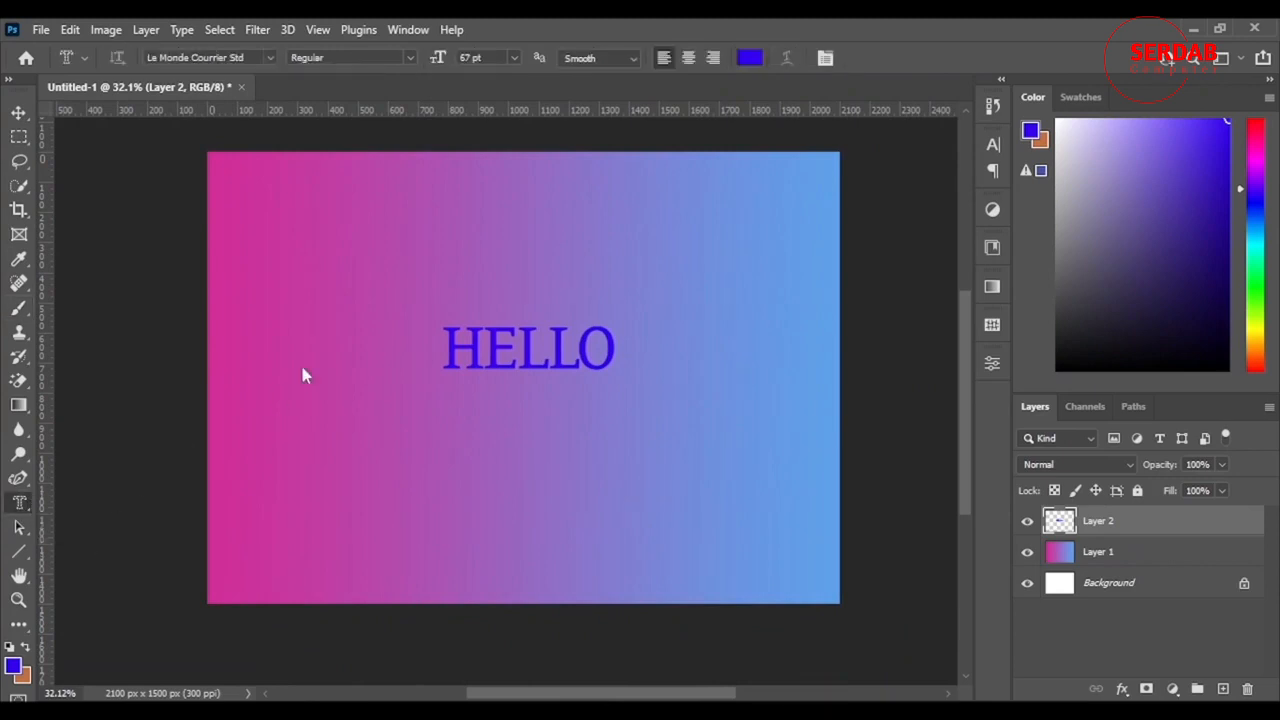
left_click(287, 223)
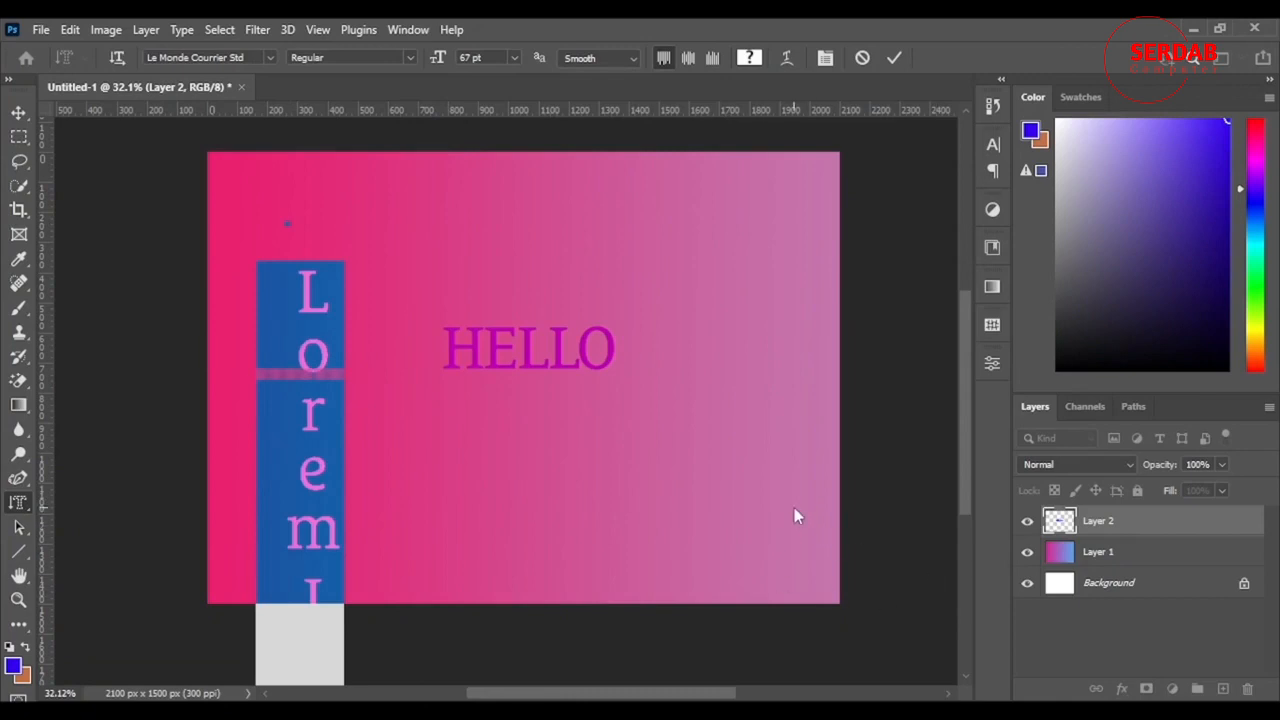
type("g")
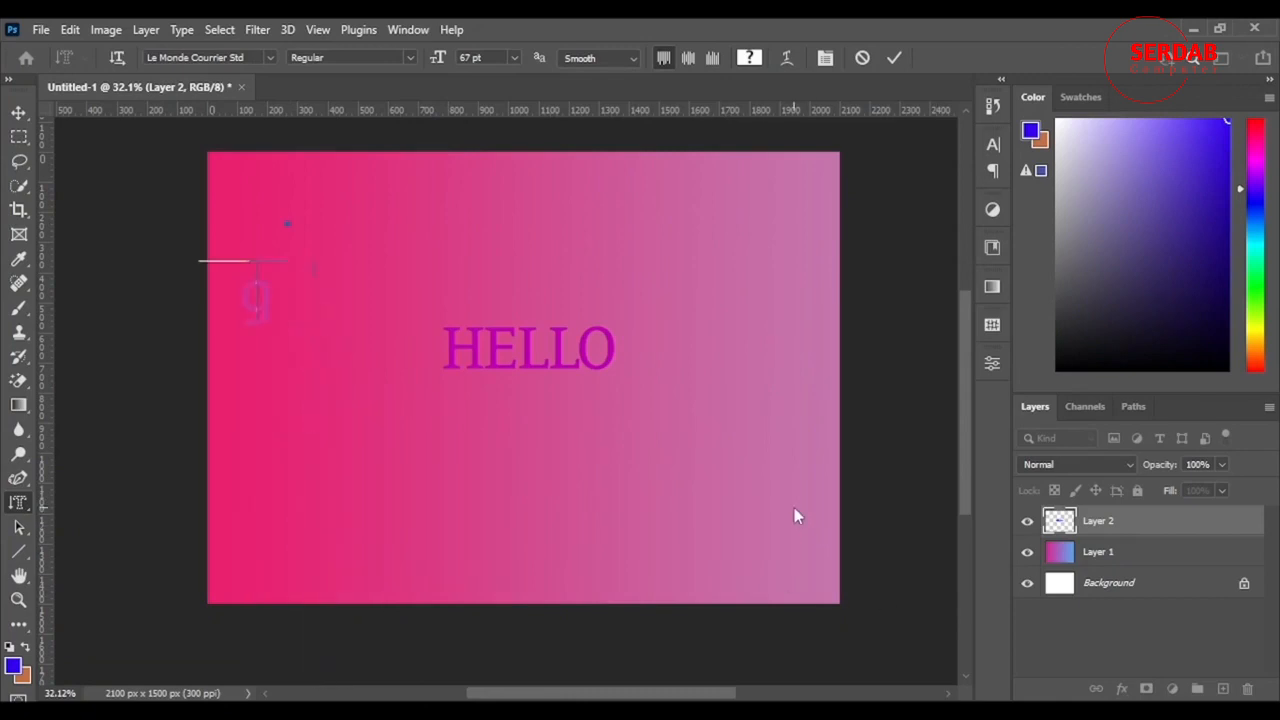
type("oodbye")
left_click_drag(366, 677, 423, 578)
left_click(896, 60)
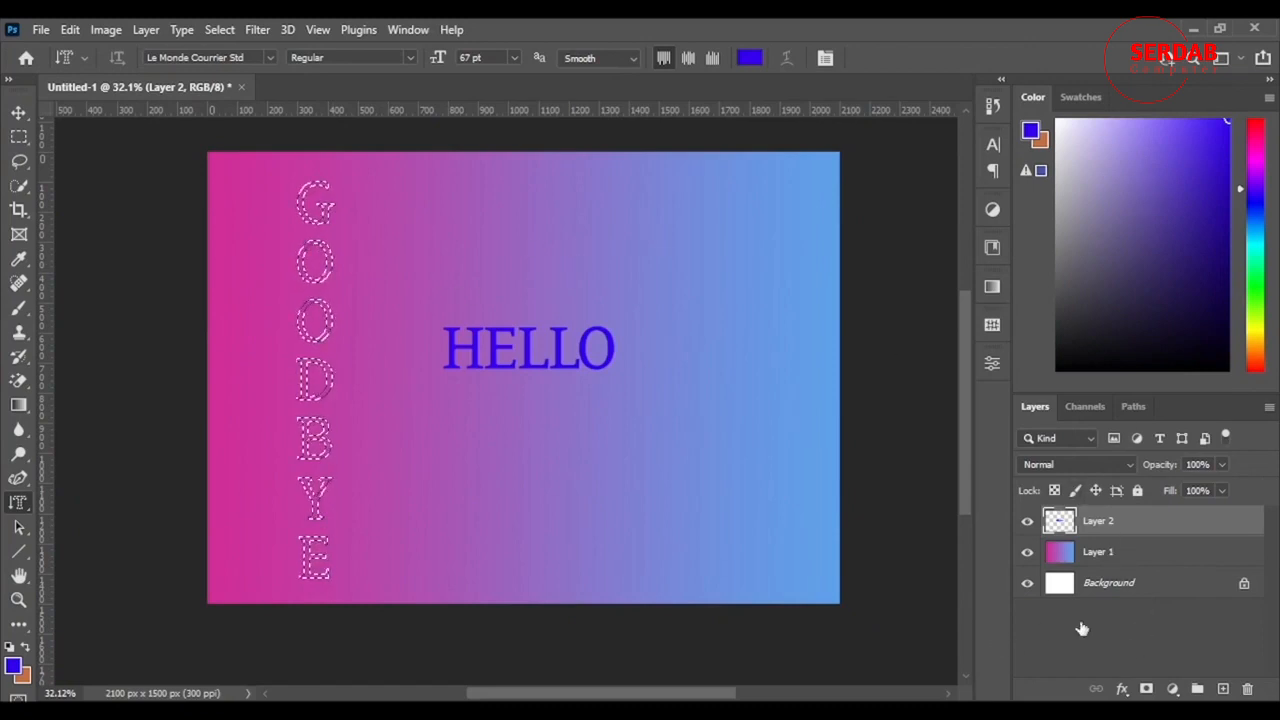
Step: Add a layer mask to the gradient layer from the GOODBYE selection and invert it to cut the letters out
left_click(1110, 552)
left_click(1147, 689)
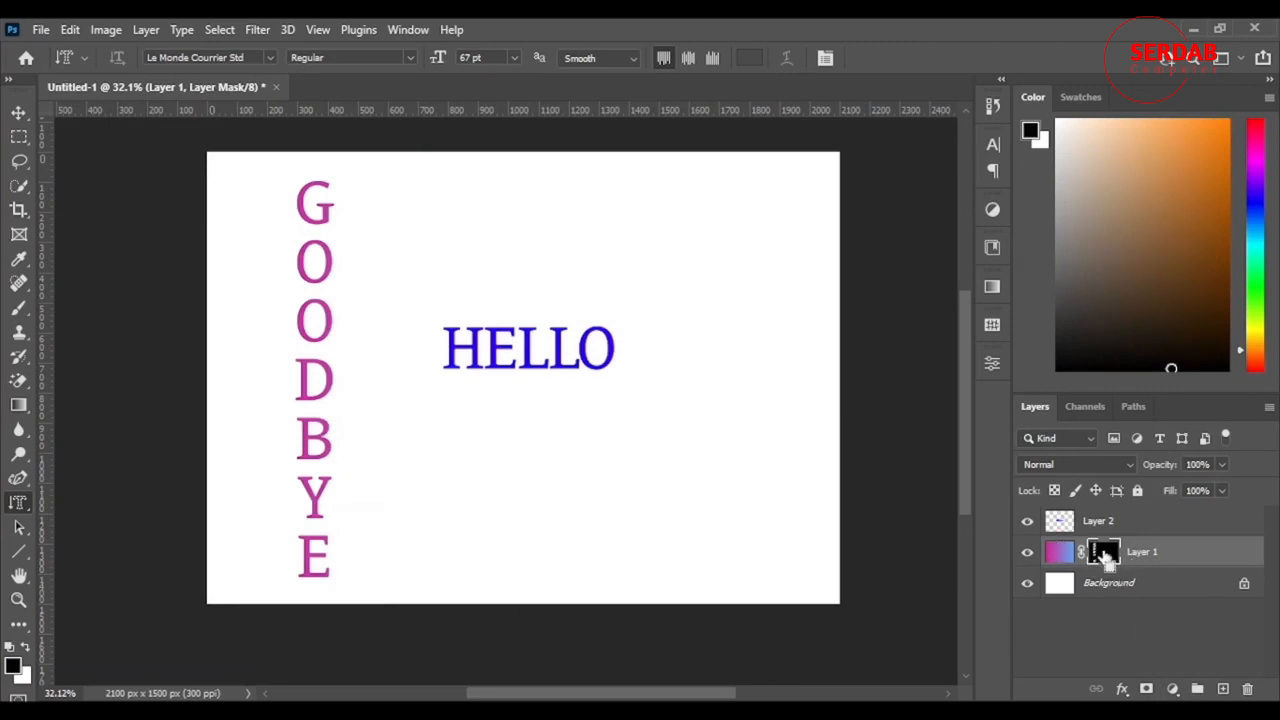
key("ctrl+i")
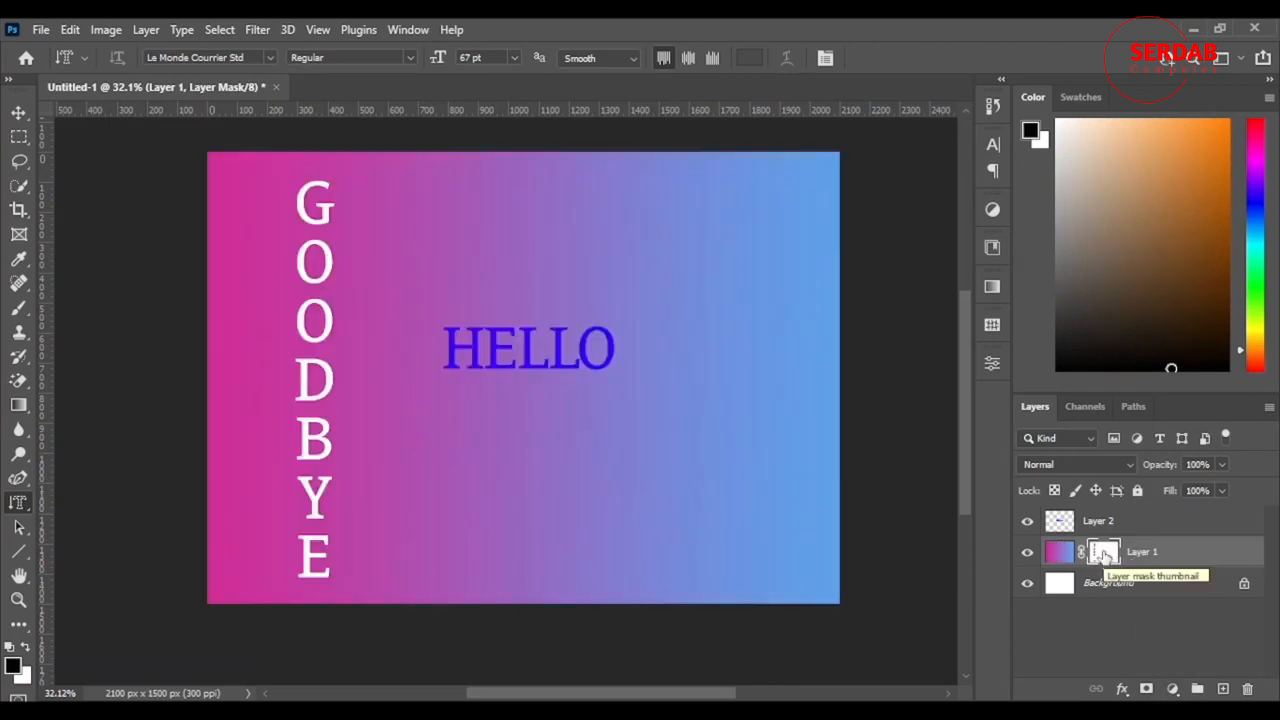
left_click(18, 113)
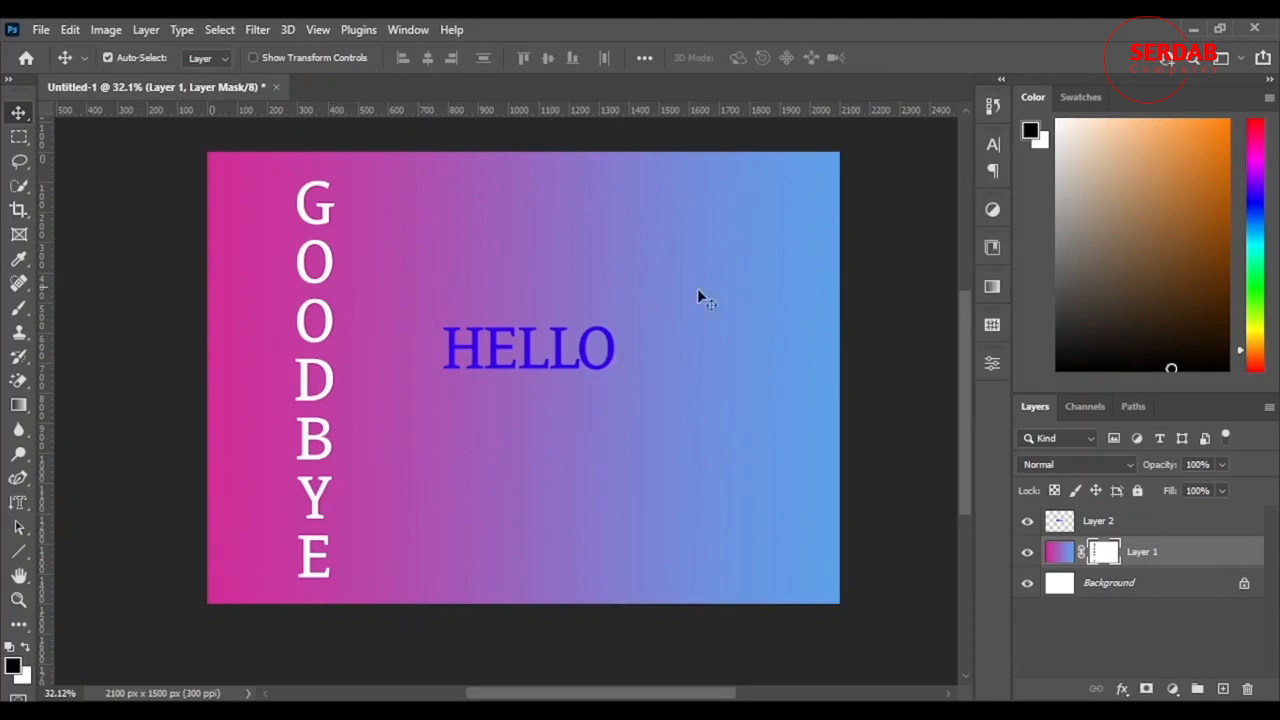
Step: Add the horizontal text "HI" below the blue HELLO with the Horizontal Type tool and commit it
left_click(22, 508)
right_click(22, 503)
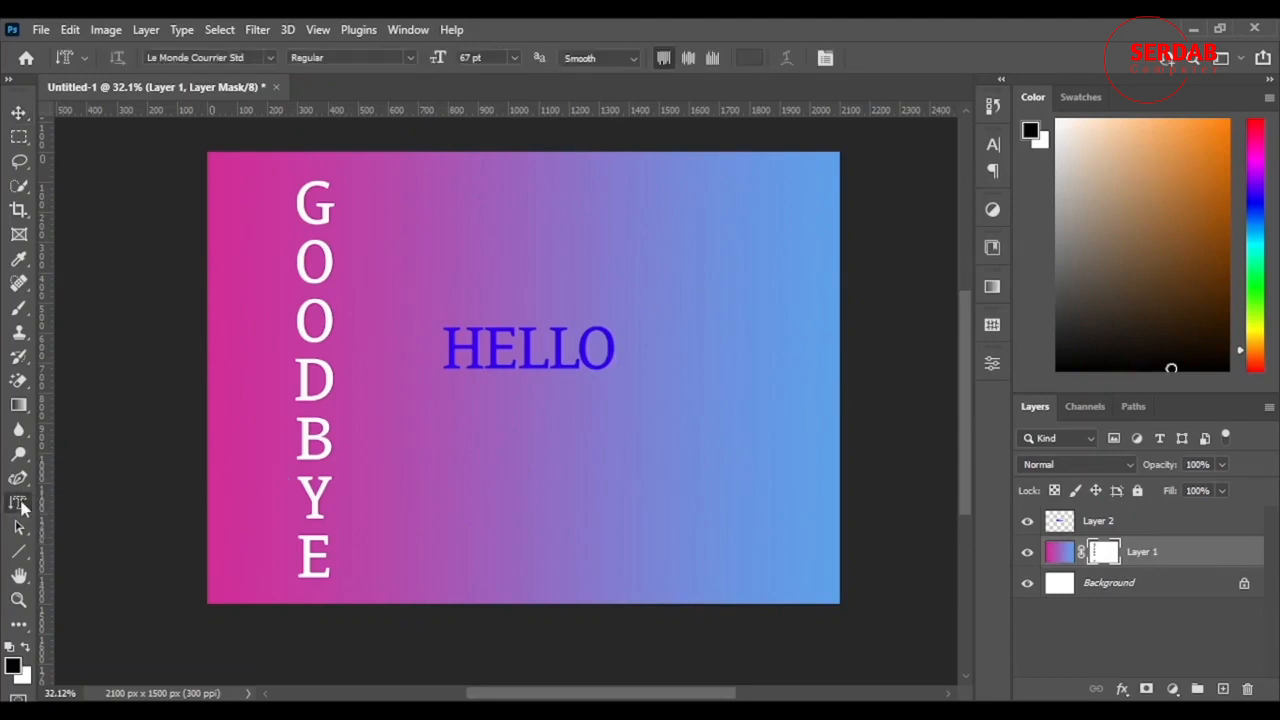
left_click(42, 504)
right_click(24, 505)
left_click(82, 508)
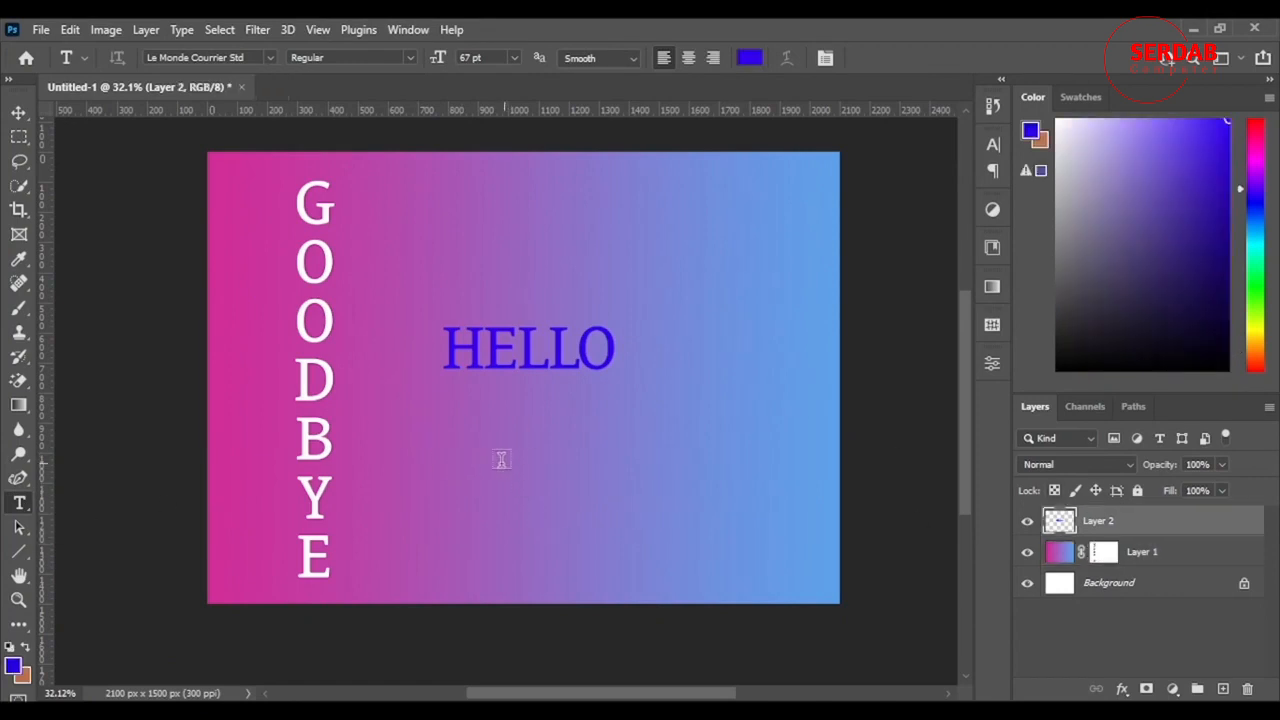
left_click(480, 488)
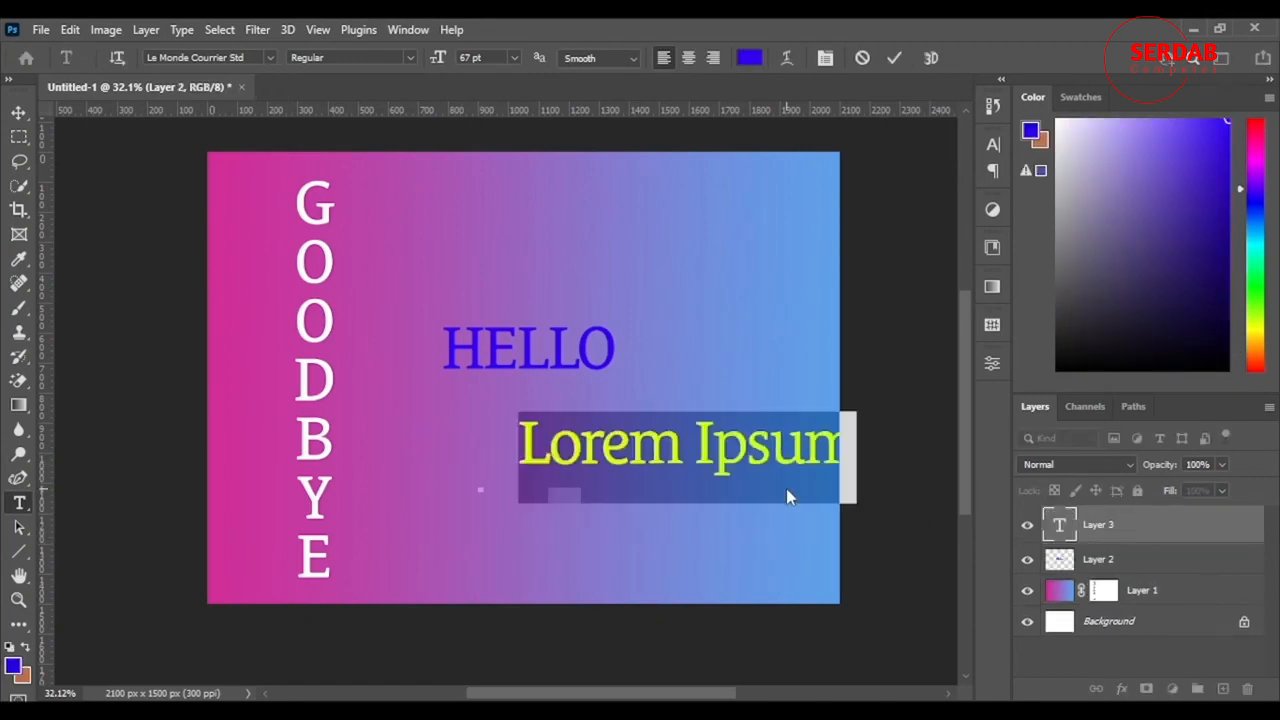
type("HI")
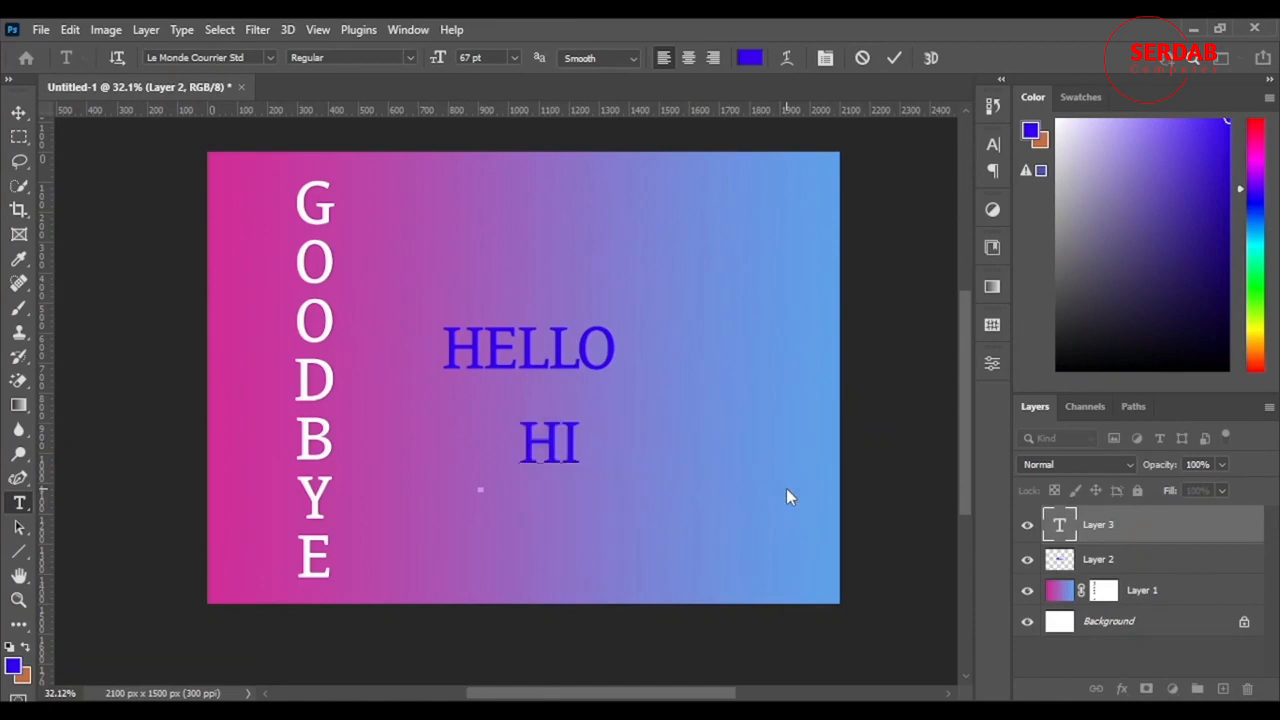
left_click(895, 58)
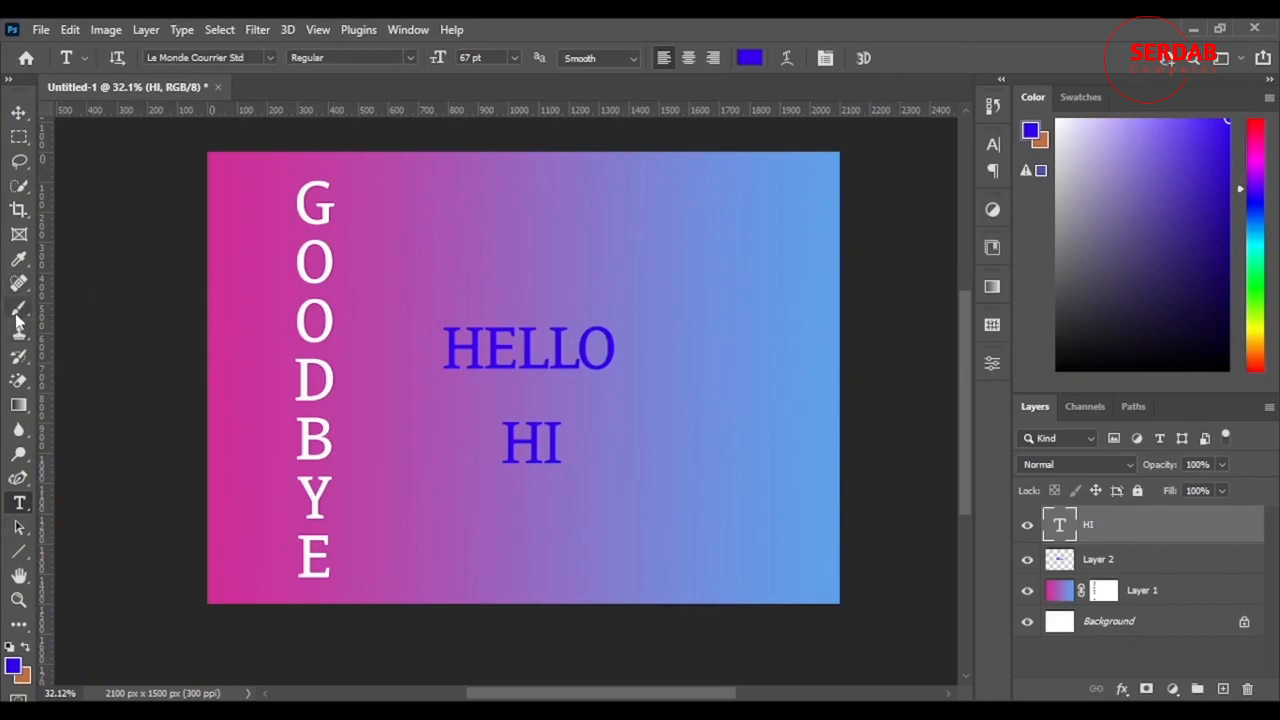
Step: Switch to the Eraser tool, try erasing on the HI type layer, and decline rasterizing the text
right_click(21, 381)
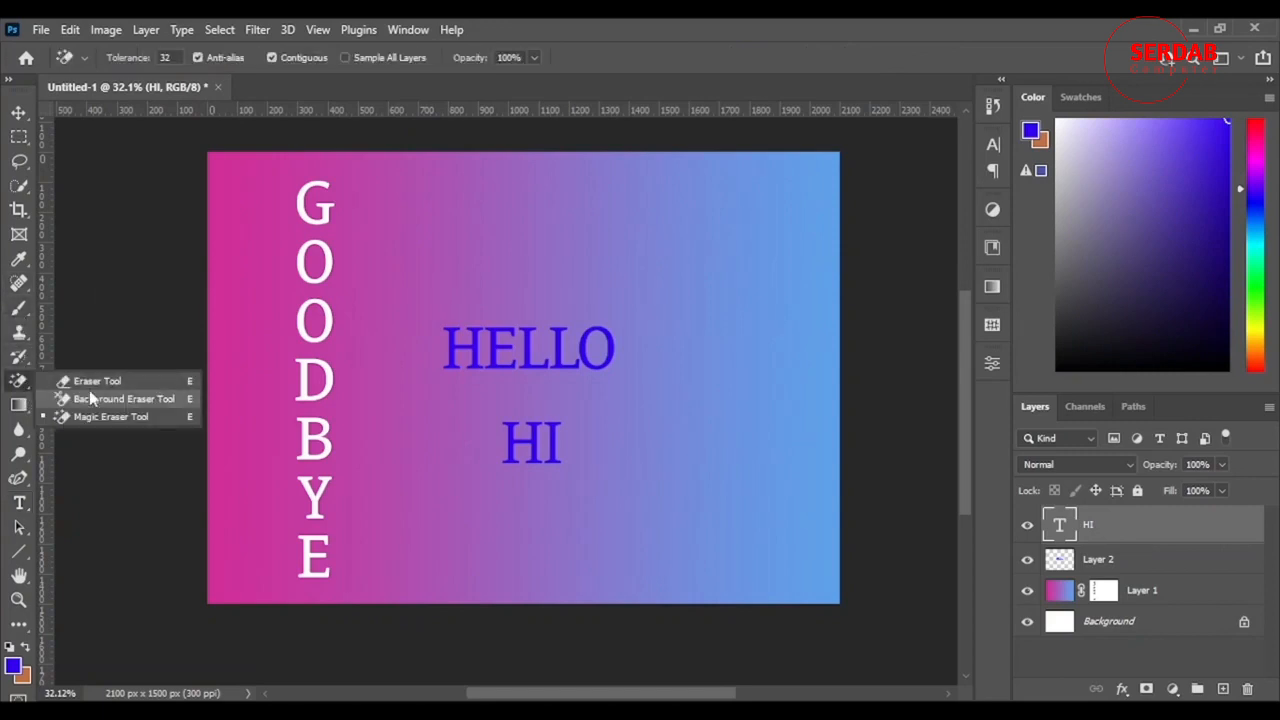
left_click(91, 393)
right_click(20, 380)
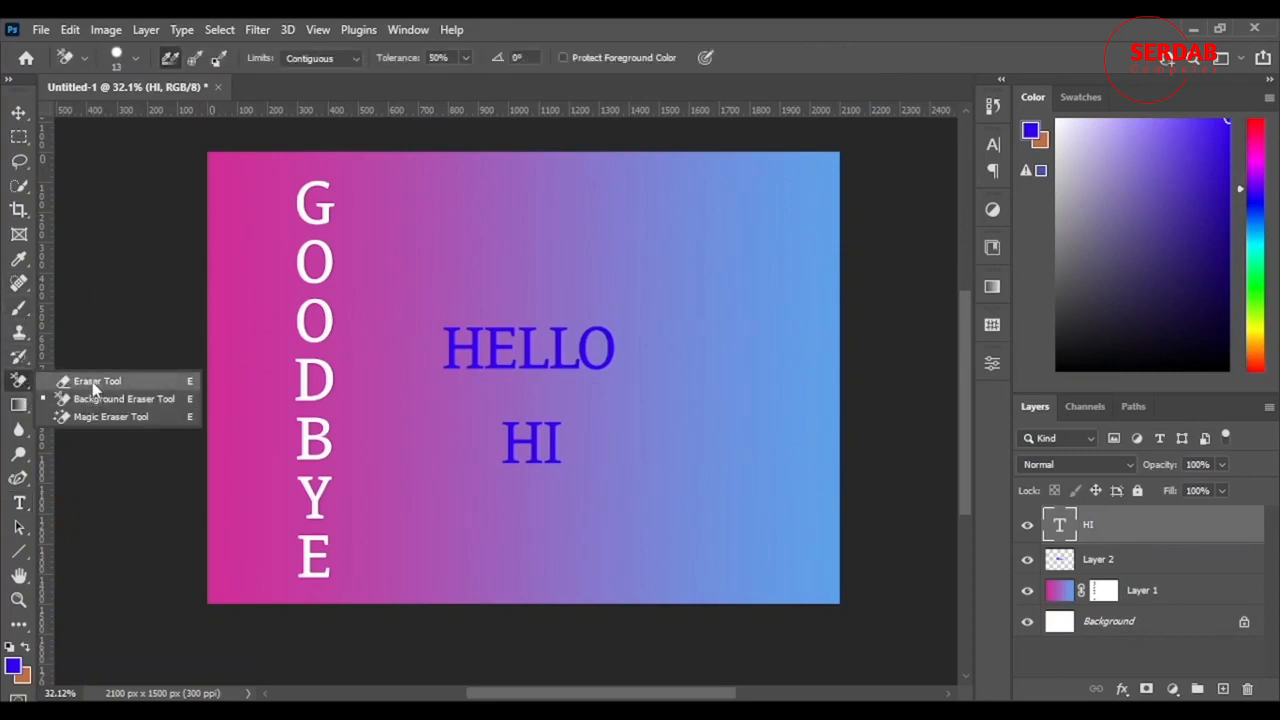
left_click(84, 378)
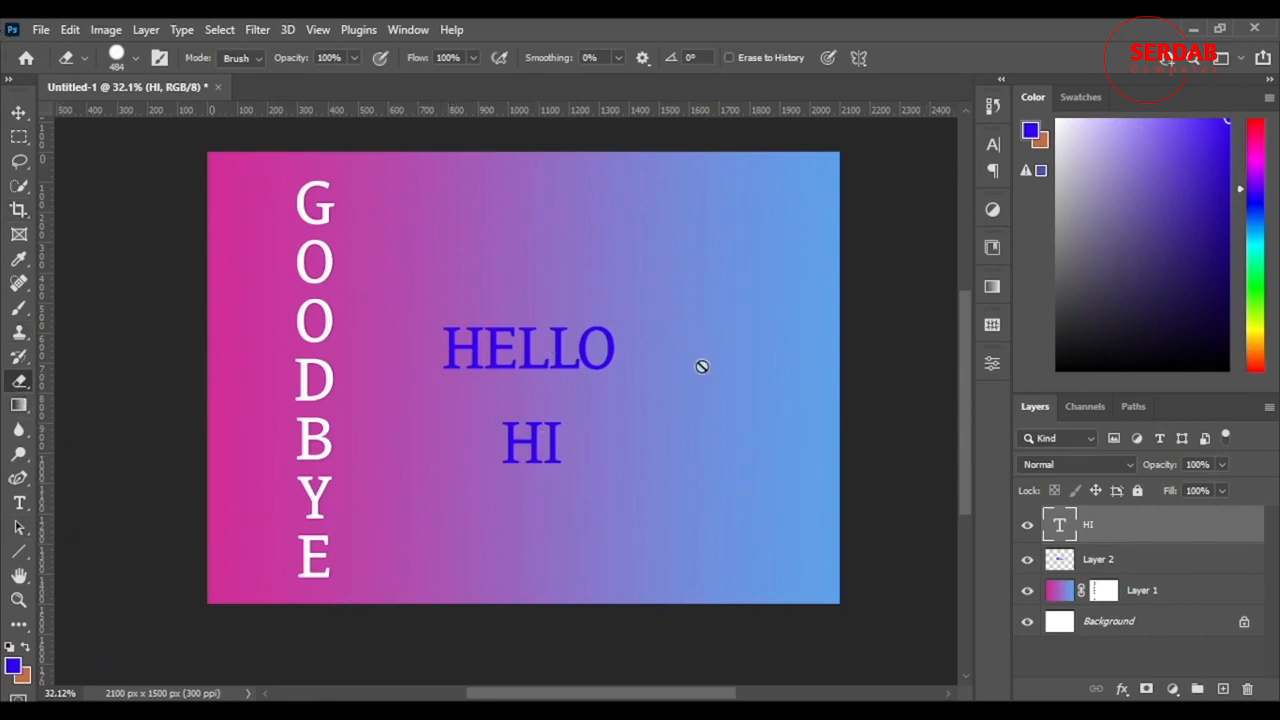
left_click(534, 451)
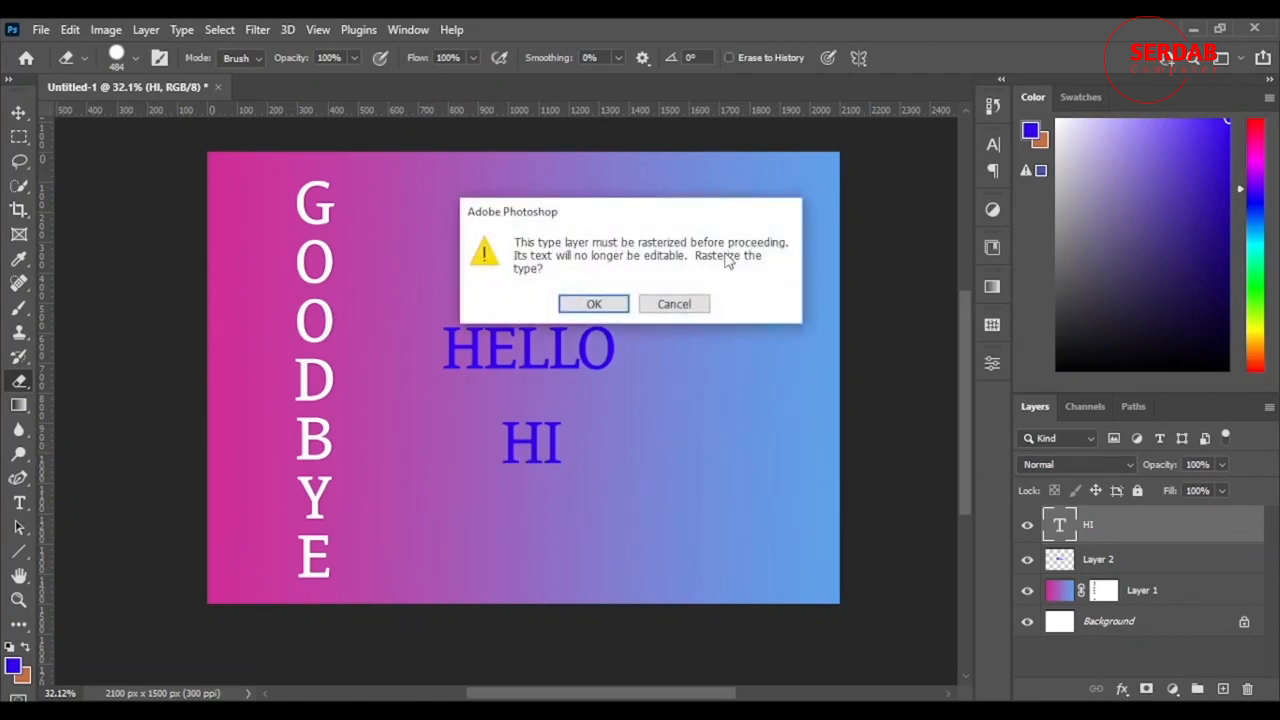
left_click(680, 304)
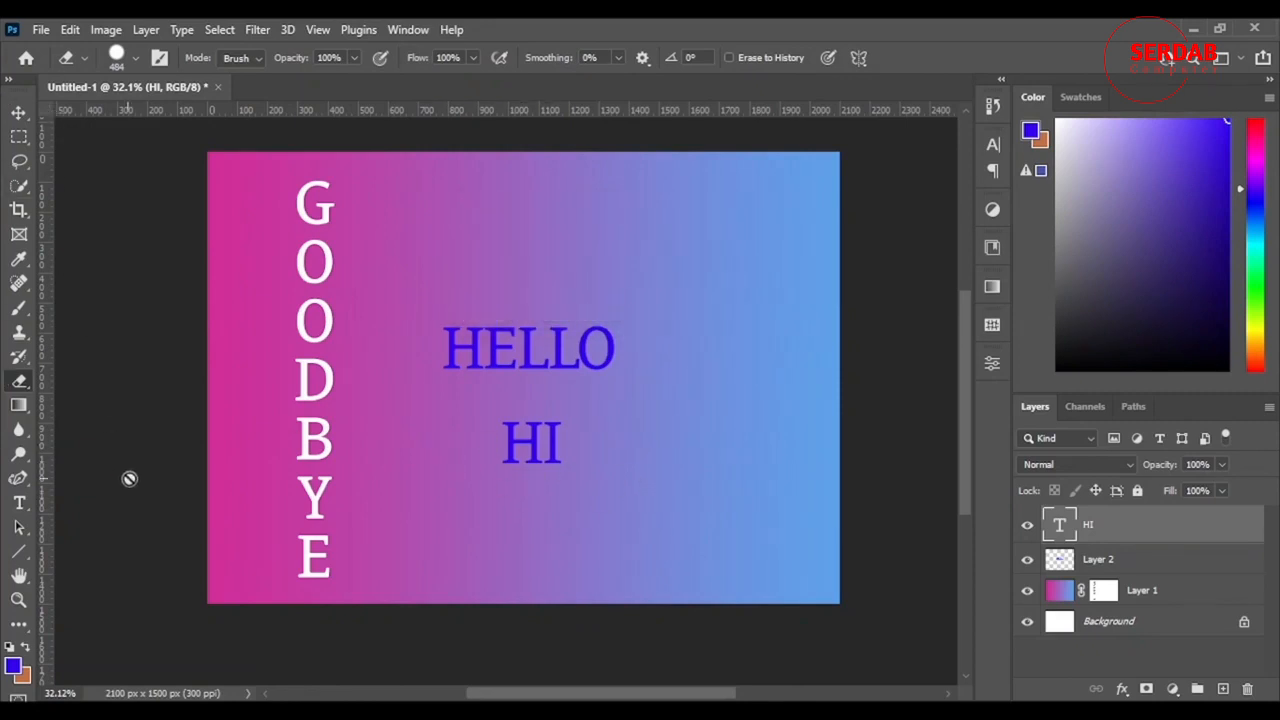
Step: Rasterize the HI type layer and erase the lower part of the H and the whole I with the Eraser tool
right_click(1142, 531)
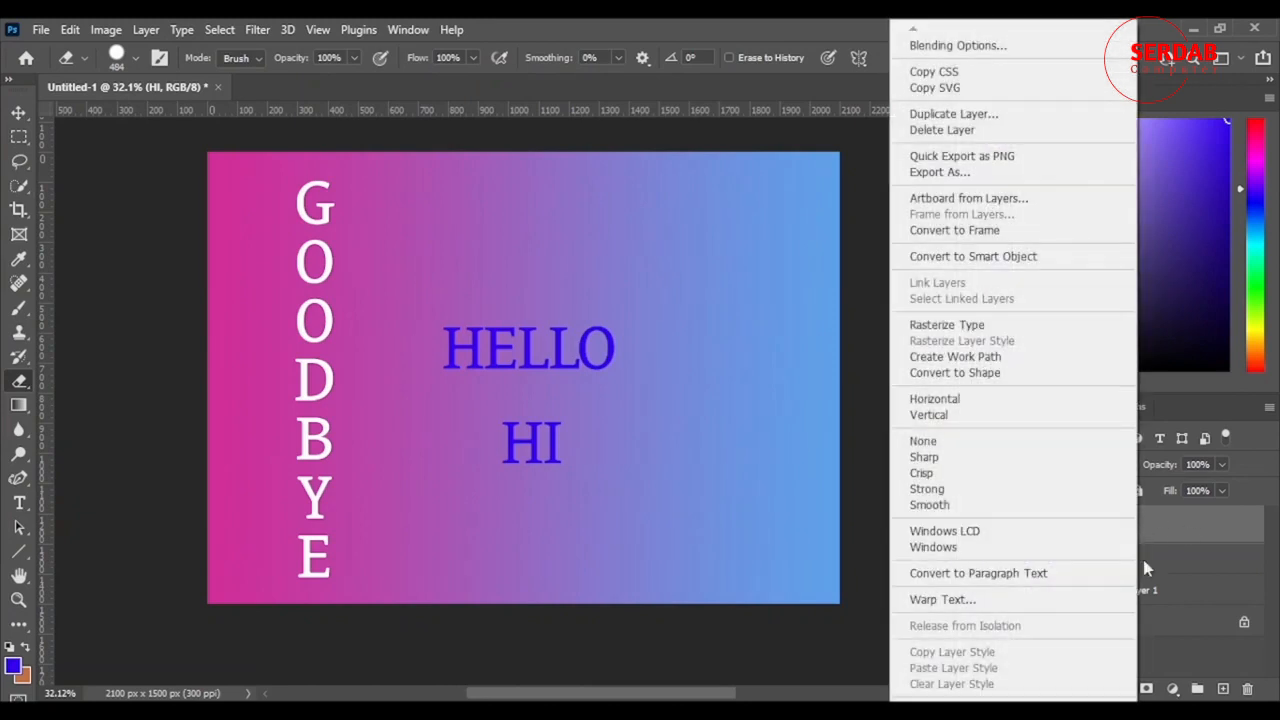
left_click(945, 326)
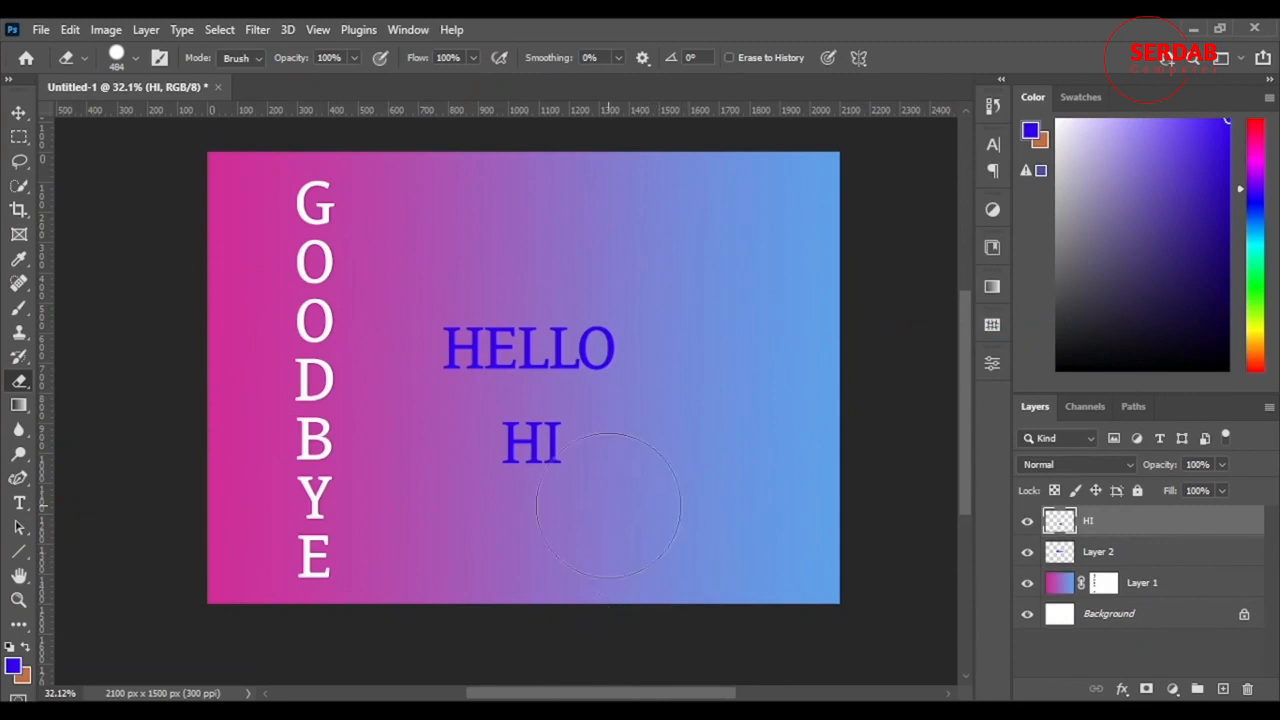
mouse_move(628, 500)
left_mouse_down()
mouse_move(614, 474)
mouse_move(622, 434)
left_mouse_up()
mouse_move(529, 516)
left_mouse_down()
mouse_move(586, 511)
mouse_move(486, 520)
left_mouse_up()
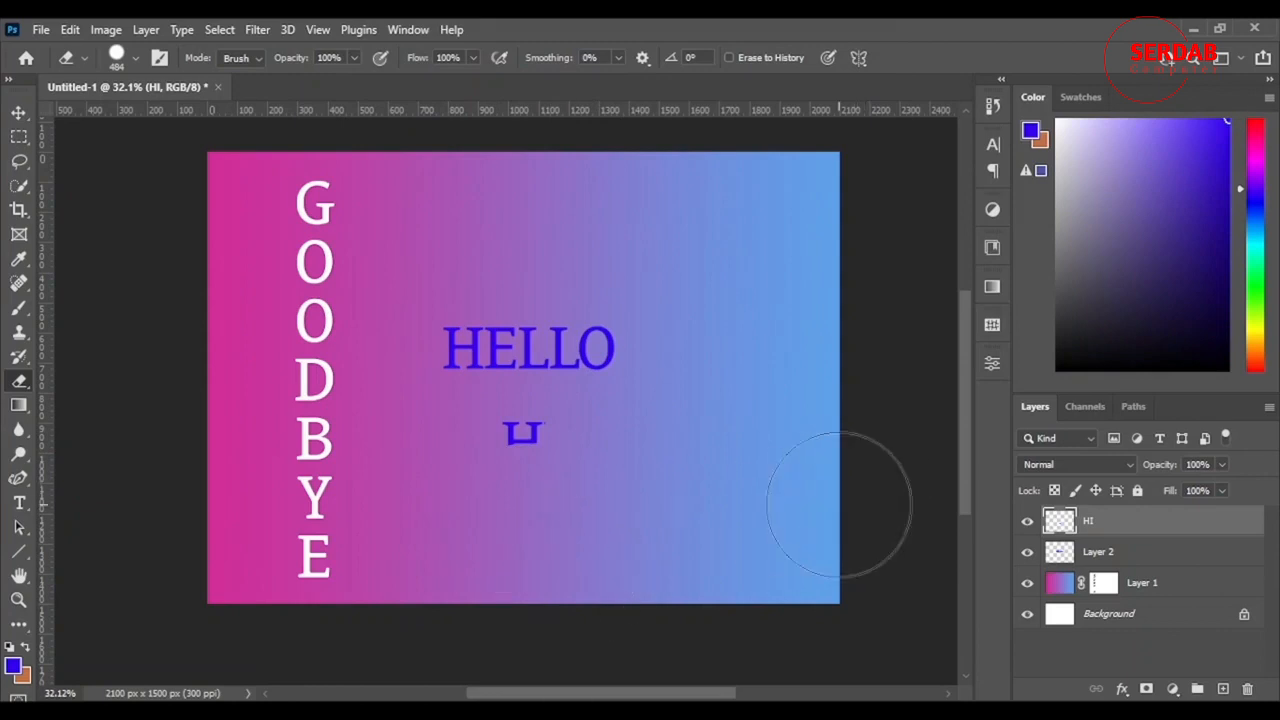
Step: Move the leftover piece of HI up to the H of HELLO, and shift the HELLO lettering straight upward, leaving the gradient layer selected
left_click(18, 113)
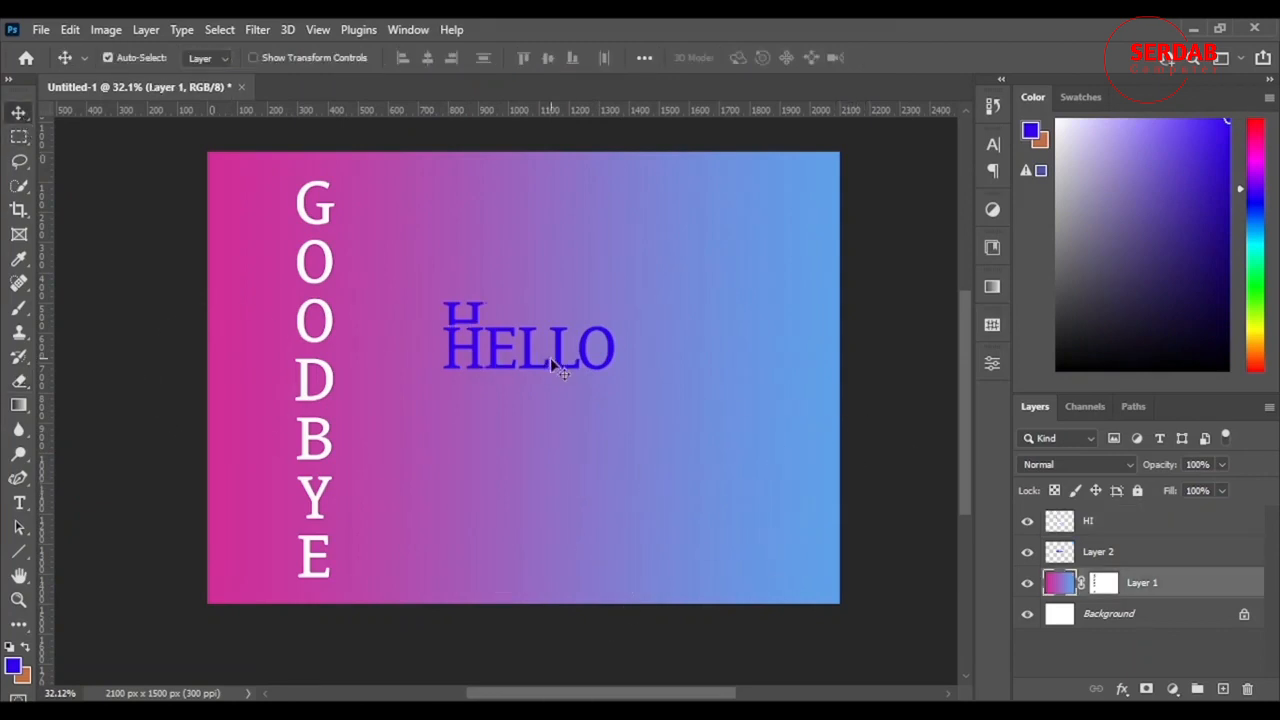
left_click_drag(528, 366, 527, 298)
left_click(540, 390)
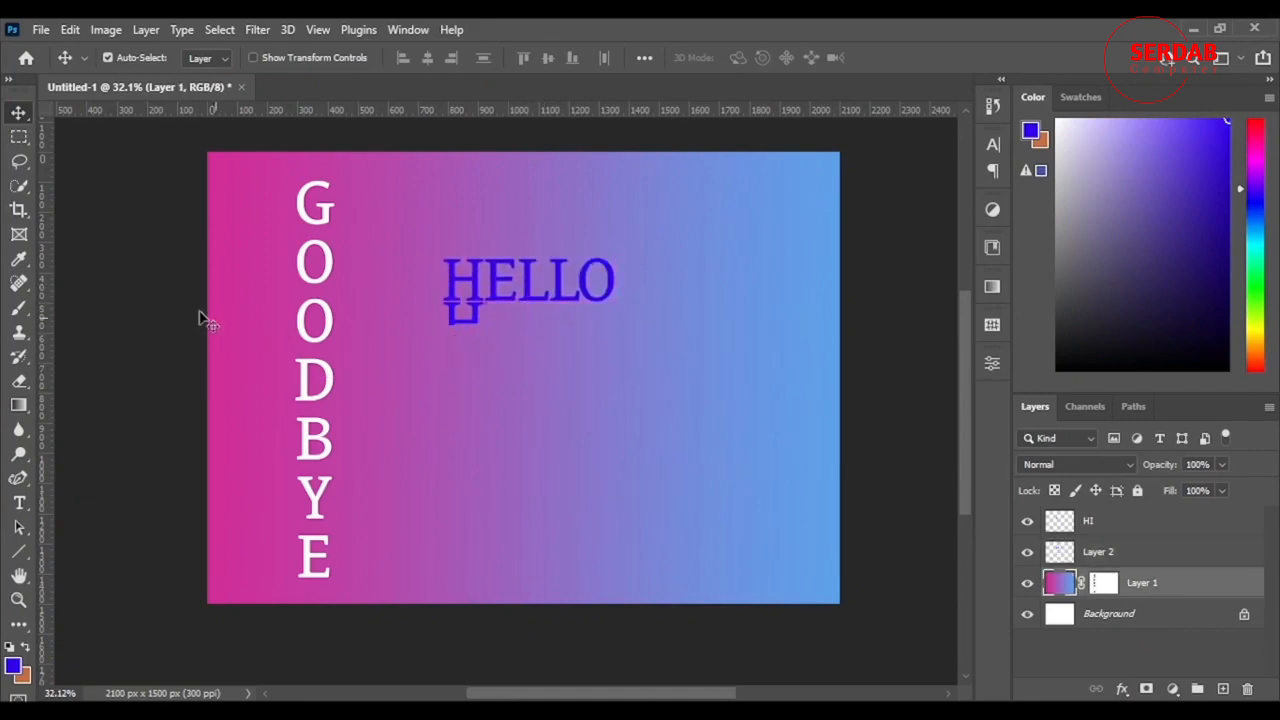